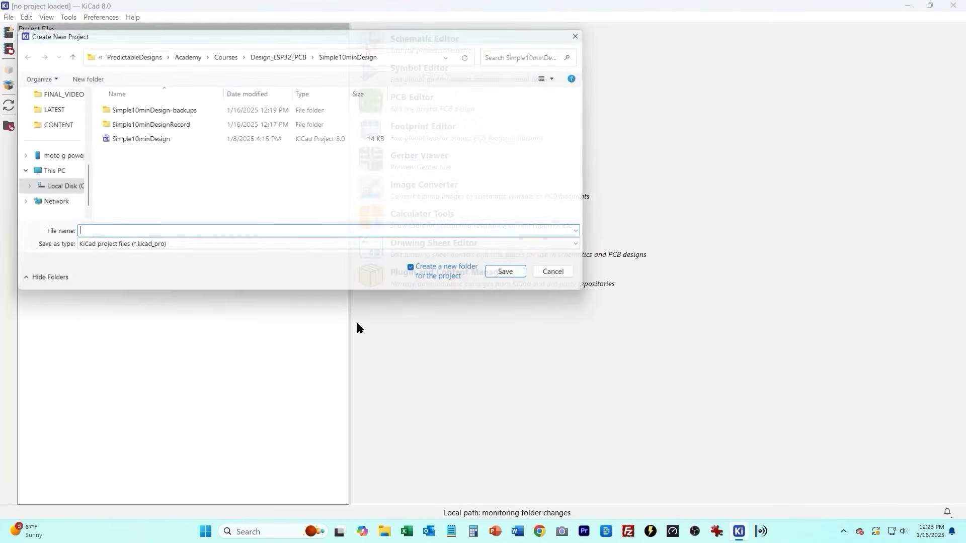
Save the project as SimpleRegulator in PredictableDesigns, then search TPS793 and place TPS79333-EP as U1
{"action": "left_click", "coordinate": [150, 50]}
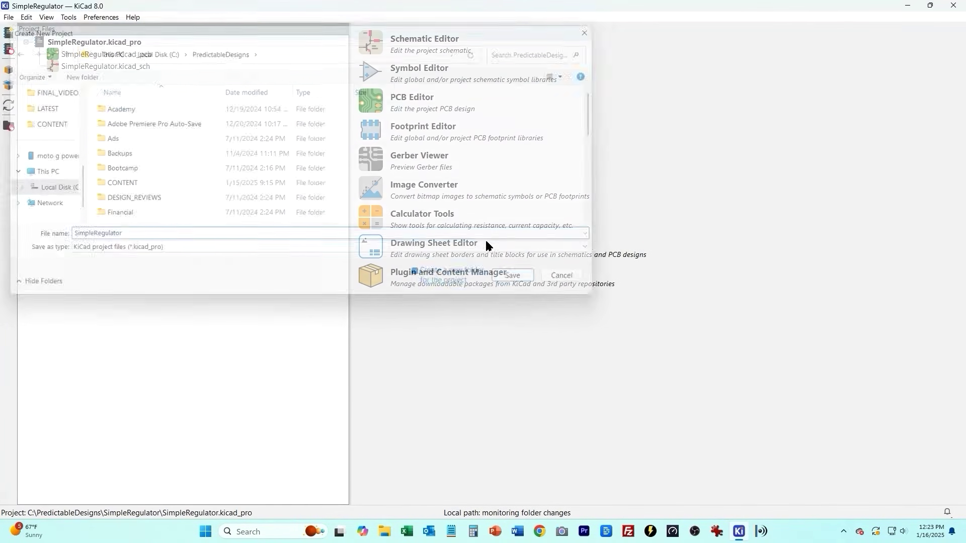
{"action": "double_click", "coordinate": [92, 69]}
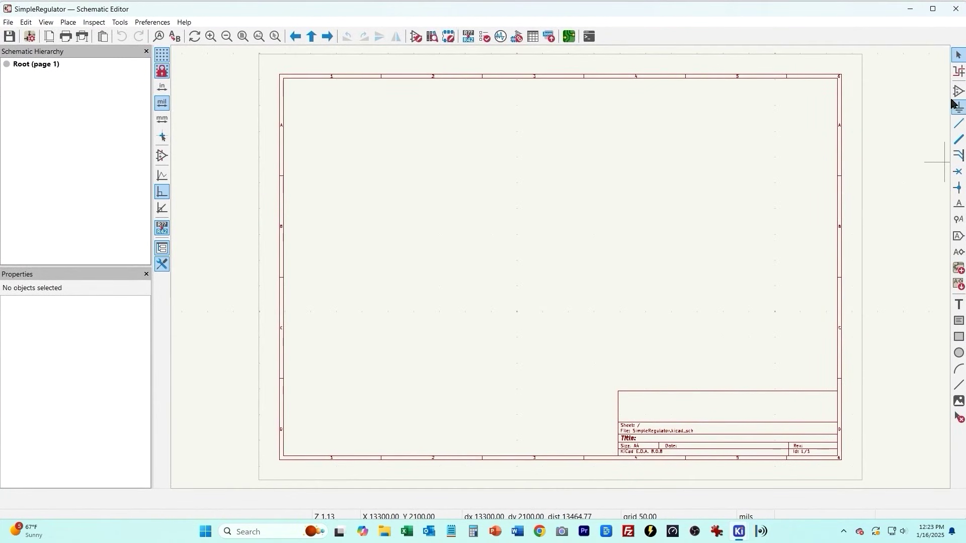
{"action": "left_click", "coordinate": [959, 92]}
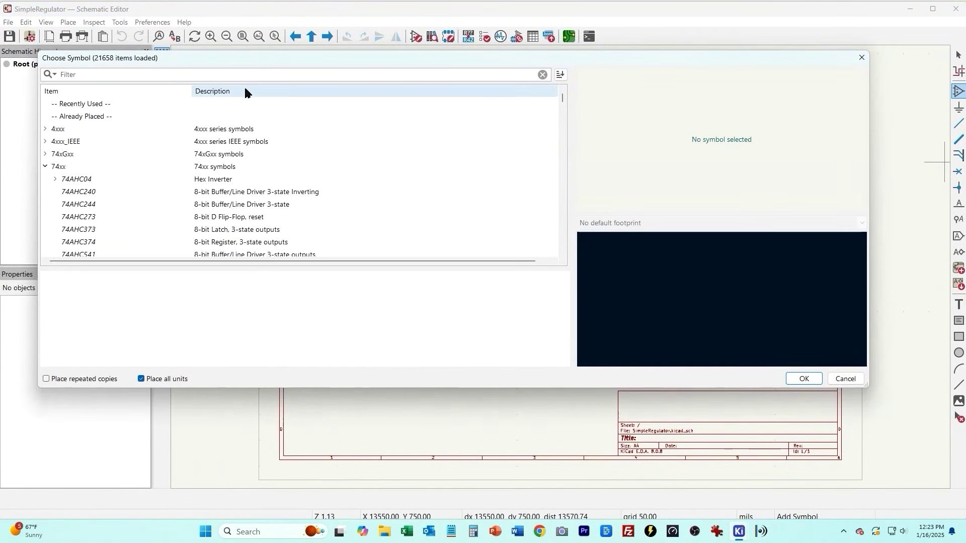
{"action": "type", "text": "TPS793"}
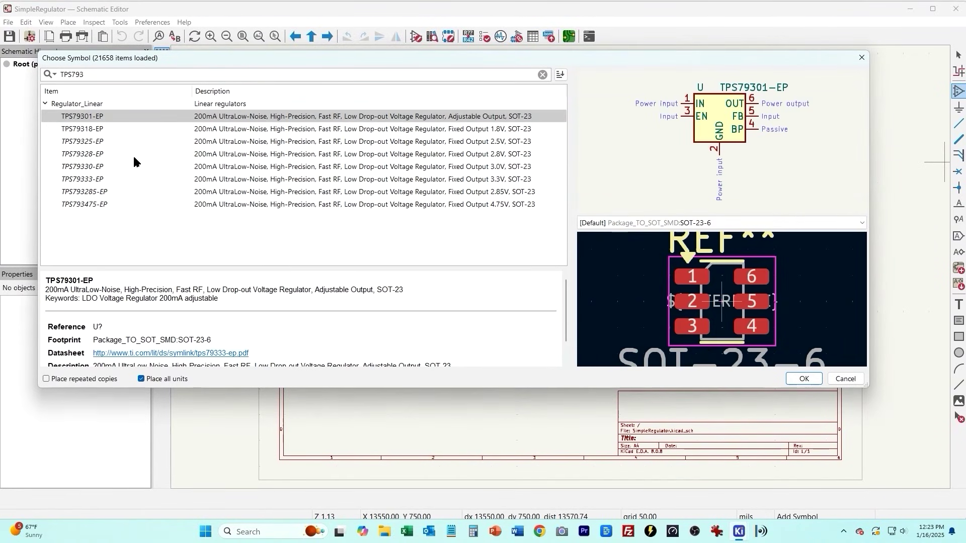
{"action": "left_click", "coordinate": [99, 180]}
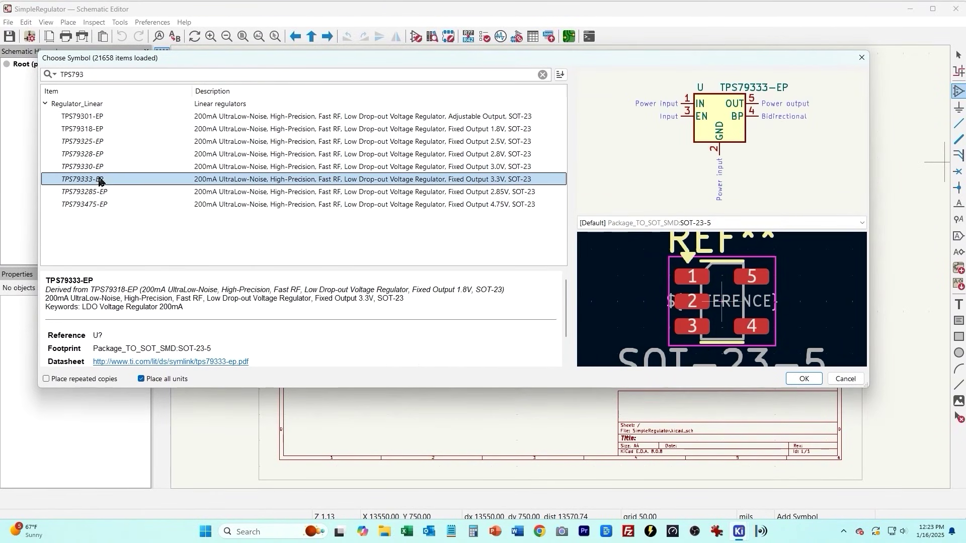
{"action": "double_click", "coordinate": [285, 180]}
{"action": "left_click", "coordinate": [568, 233]}
{"action": "key", "text": "Escape"}
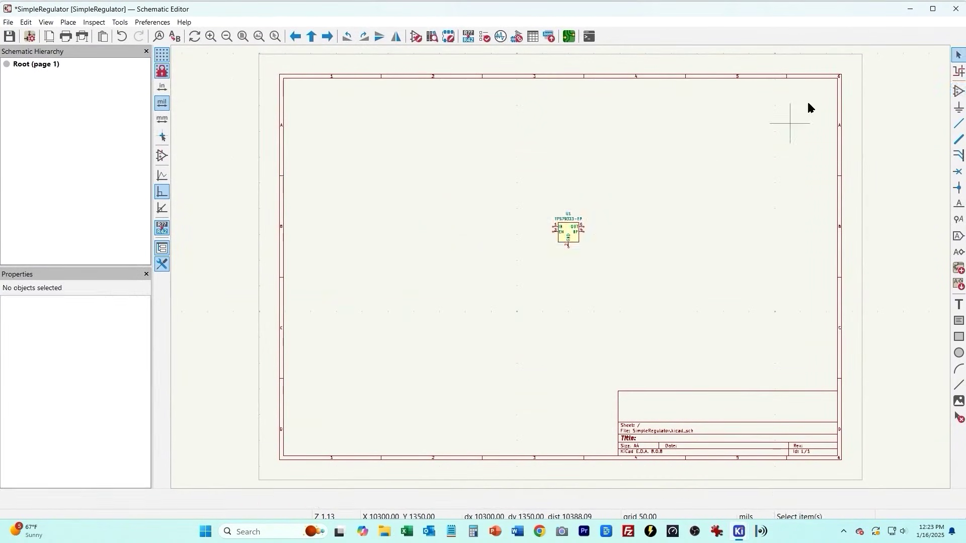
Place an unpolarized capacitor C1 to the left of U1
{"action": "left_click", "coordinate": [959, 91]}
{"action": "left_click", "coordinate": [339, 125]}
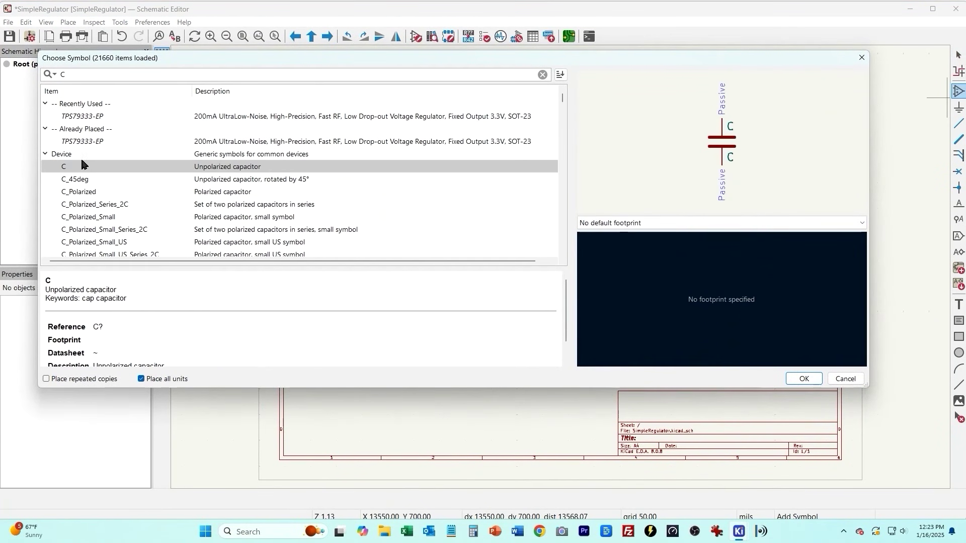
{"action": "double_click", "coordinate": [83, 166]}
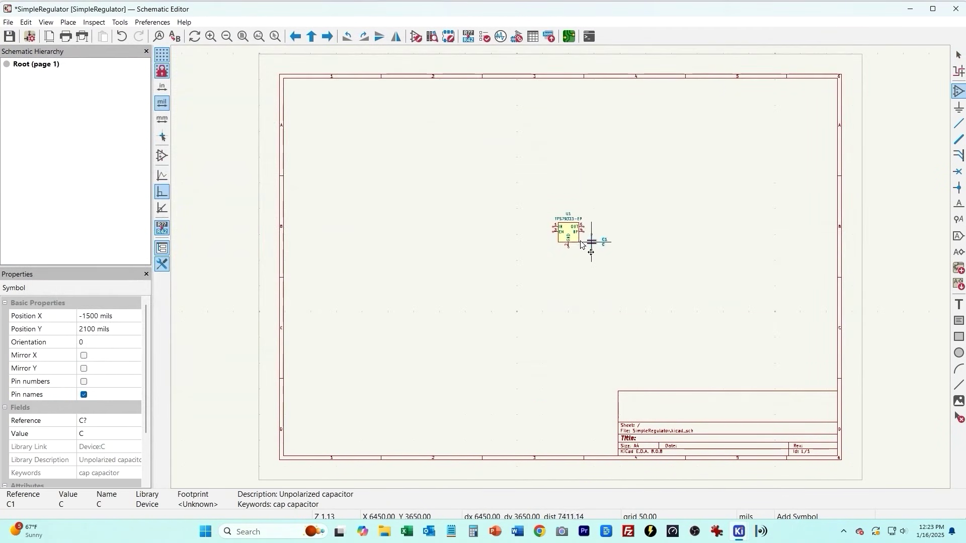
{"action": "scroll", "coordinate": [569, 241], "scroll_direction": "up", "scroll_amount": 8}
{"action": "scroll", "coordinate": [526, 257], "scroll_direction": "down", "scroll_amount": 4}
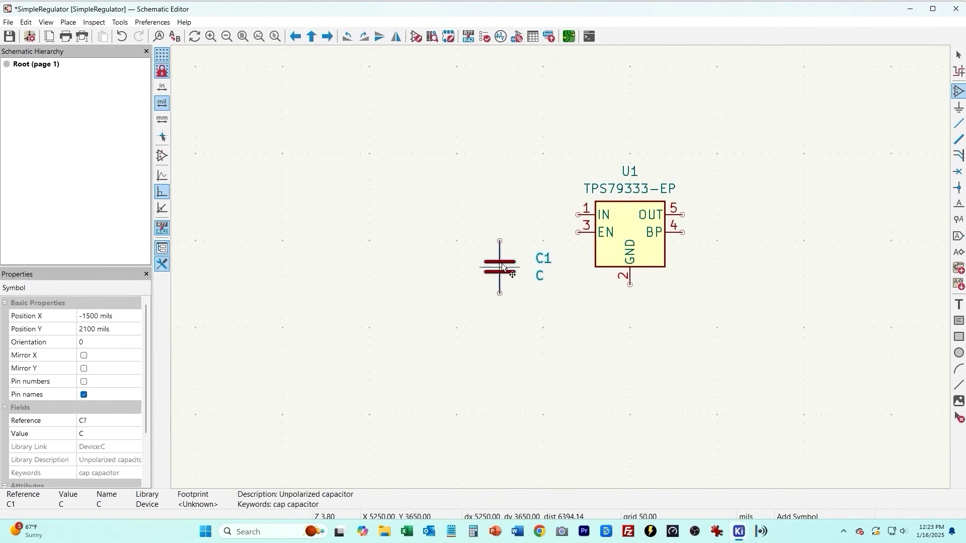
{"action": "left_click", "coordinate": [475, 262]}
Assign C1 the C_0805_2012Metric footprint, found by filtering for 0805
{"action": "double_click", "coordinate": [473, 259]}
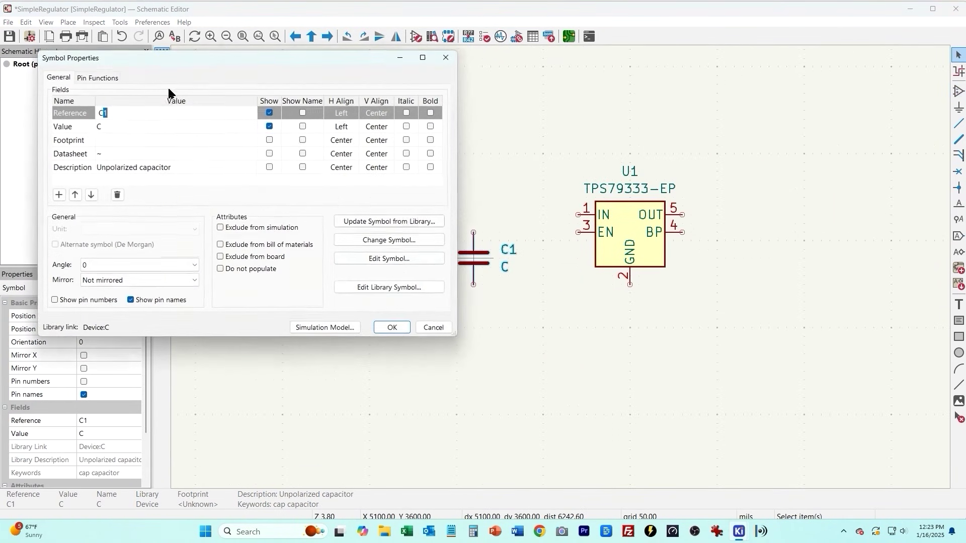
{"action": "left_click", "coordinate": [239, 141]}
{"action": "left_click", "coordinate": [251, 140]}
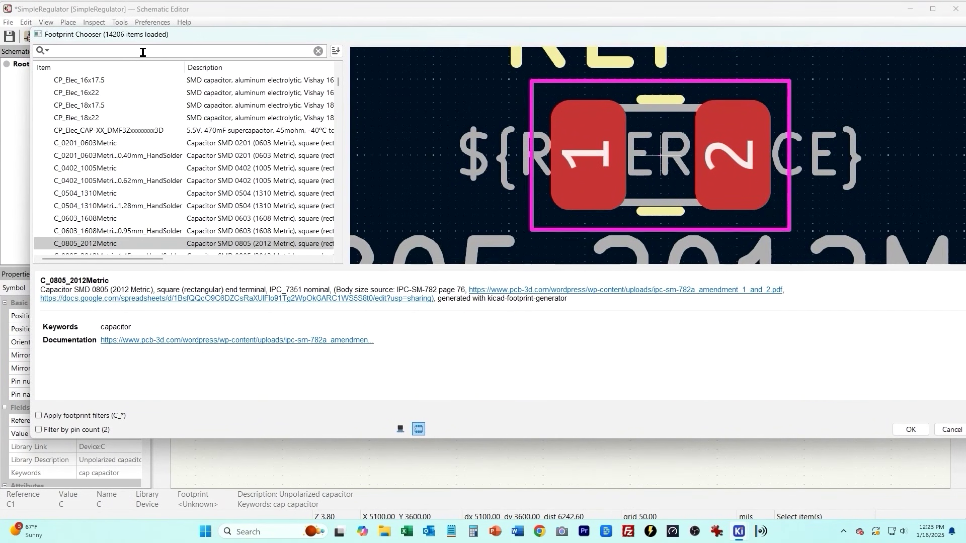
{"action": "type", "text": "0805"}
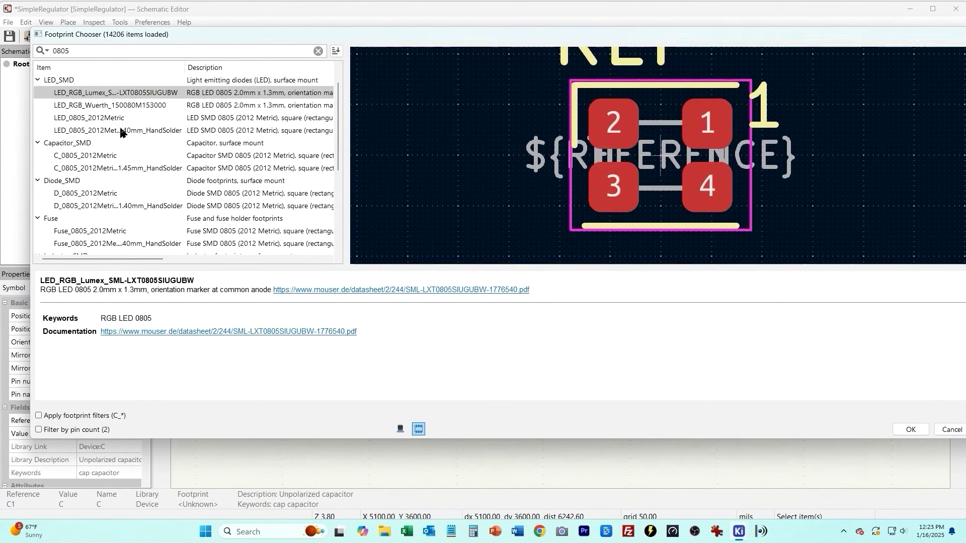
{"action": "double_click", "coordinate": [123, 155]}
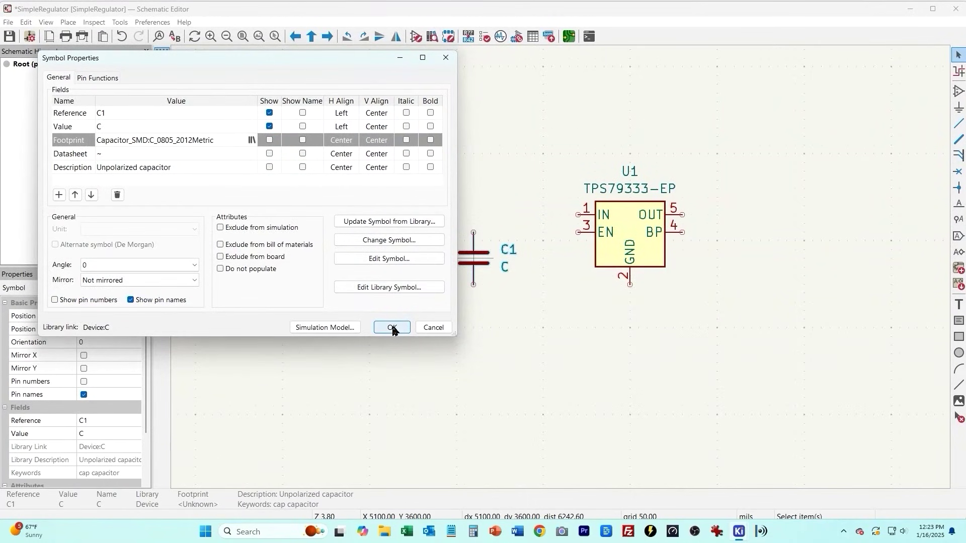
{"action": "left_click", "coordinate": [392, 328]}
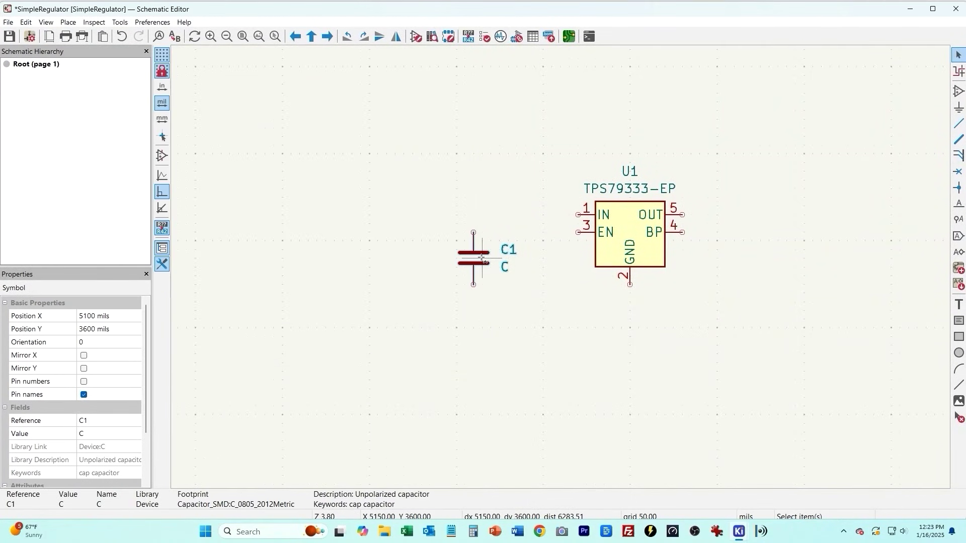
Duplicate C1 to place C2 right of U1 and start a third copy C3
{"action": "key", "text": "ctrl+d"}
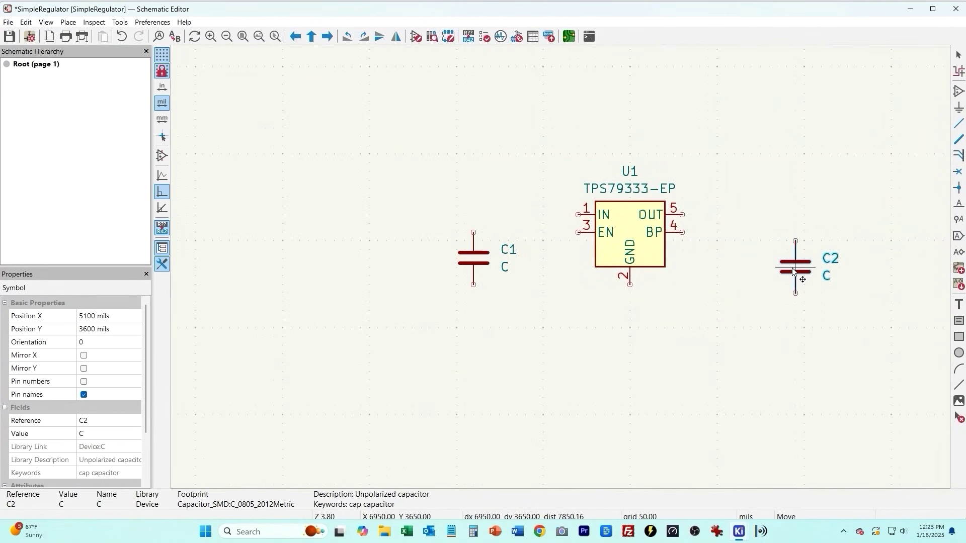
{"action": "left_click", "coordinate": [794, 271]}
{"action": "key", "text": "ctrl+d"}
Drop C3 below and right of U1 and add a GND power symbol below U1
{"action": "left_click", "coordinate": [707, 295]}
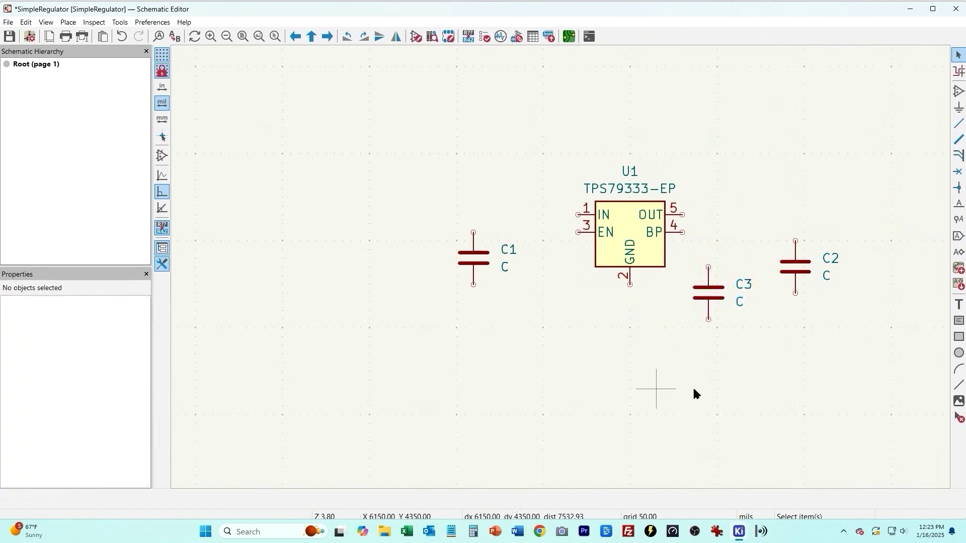
{"action": "left_click", "coordinate": [959, 107]}
{"action": "left_click", "coordinate": [626, 339]}
{"action": "type", "text": "gnd"}
{"action": "left_click", "coordinate": [95, 116]}
{"action": "double_click", "coordinate": [94, 117]}
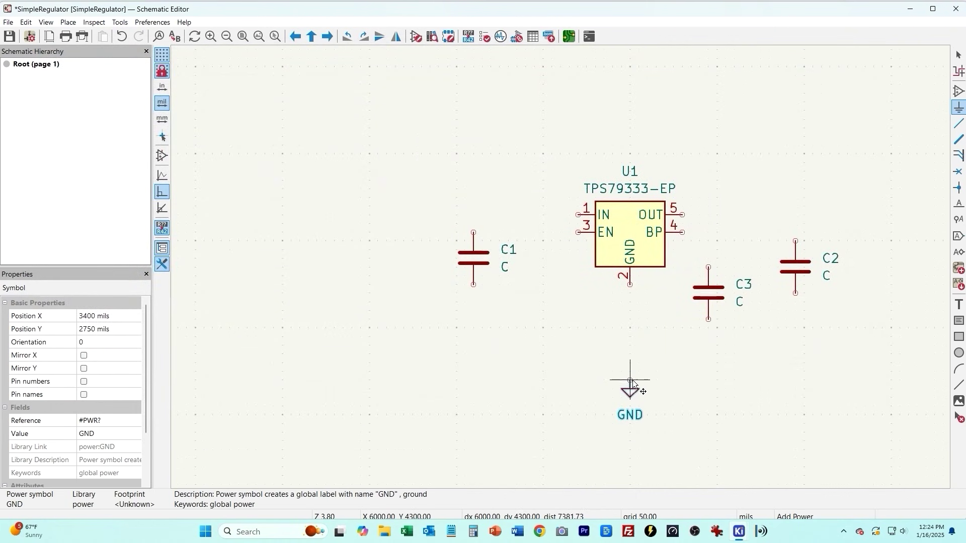
{"action": "left_click", "coordinate": [631, 381]}
Wire C1's top to U1's IN pin, C2 to OUT pin 5, C3 to BP pin 4
{"action": "key", "text": "w"}
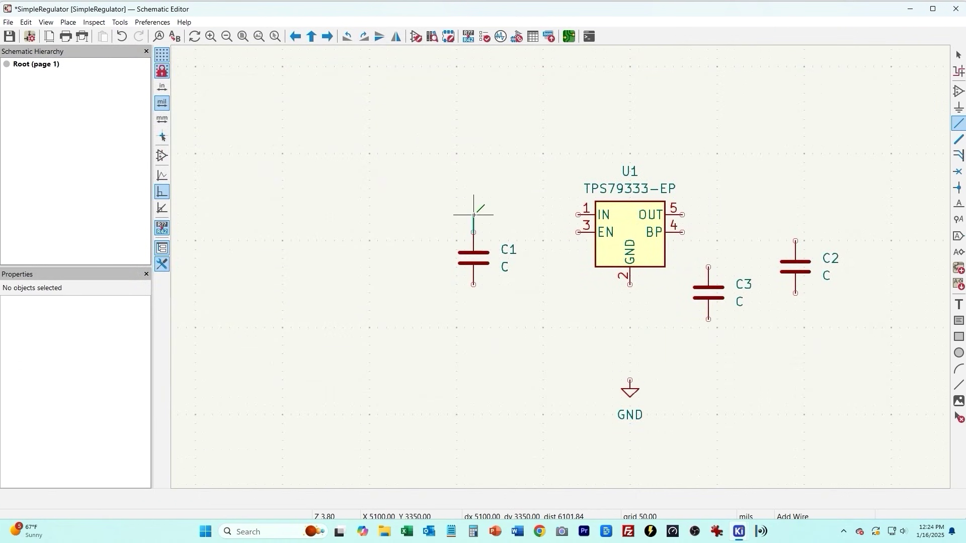
{"action": "left_click", "coordinate": [579, 215]}
{"action": "key", "text": "Escape"}
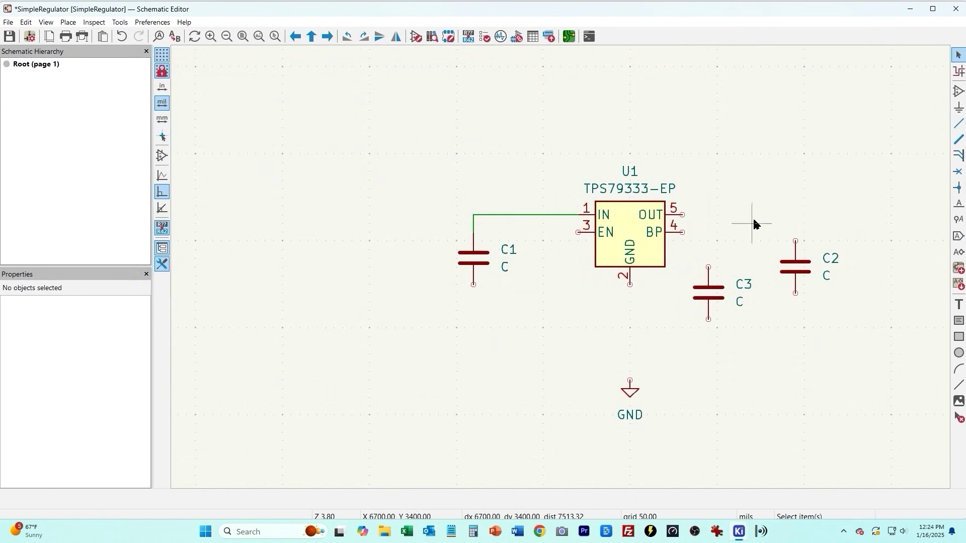
{"action": "key", "text": "w"}
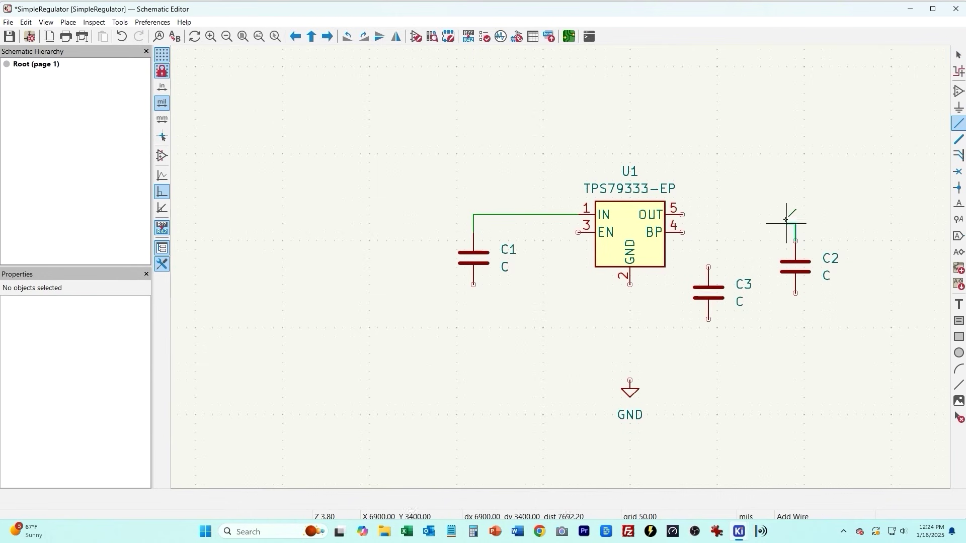
{"action": "left_click", "coordinate": [683, 215]}
{"action": "left_click", "coordinate": [709, 267]}
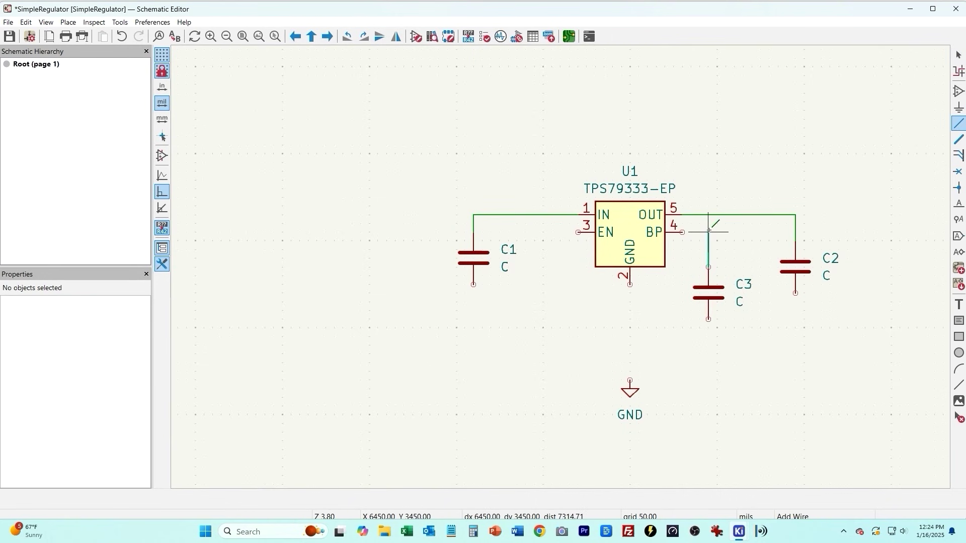
{"action": "left_click", "coordinate": [682, 232]}
{"action": "key", "text": "Escape"}
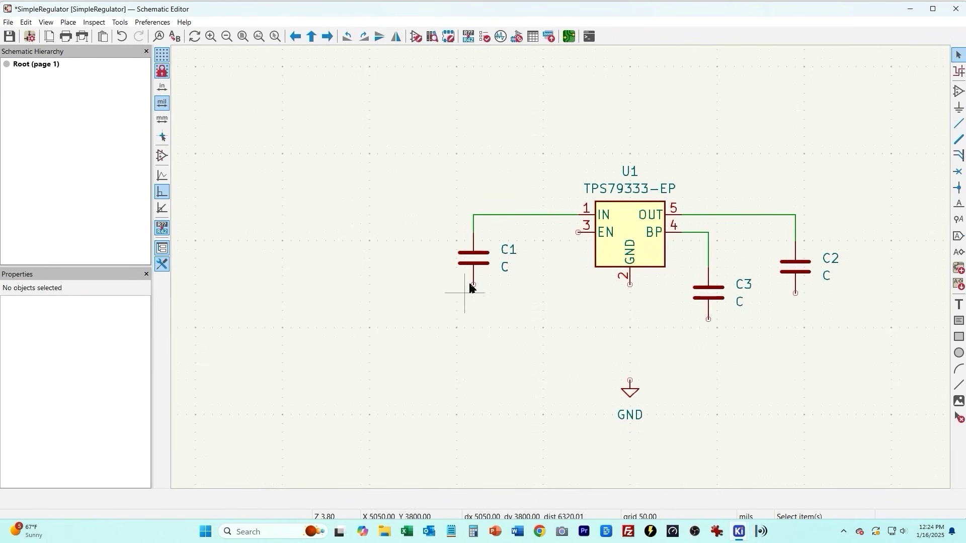
Wire U1's GND pin and all capacitor bottom pins to GND, and tie EN onto the IN wire
{"action": "key", "text": "w"}
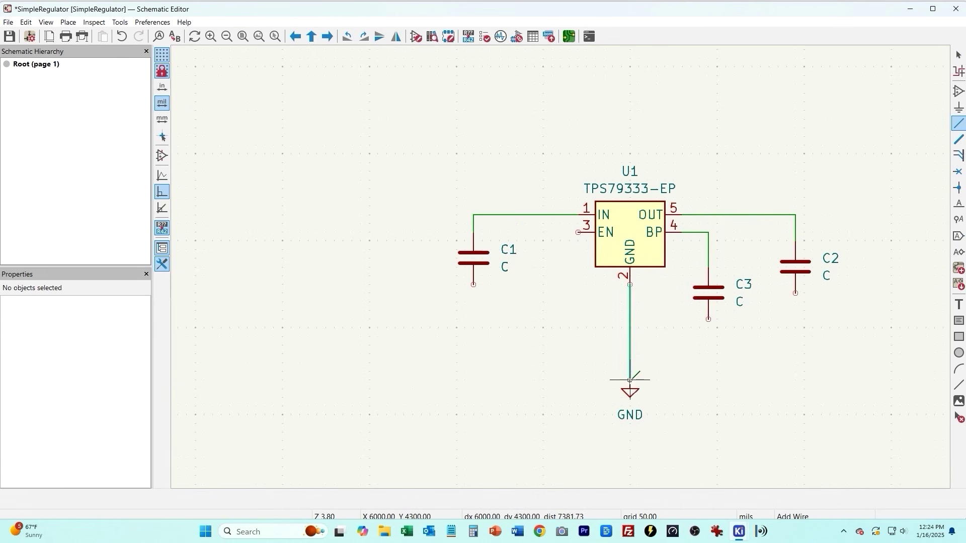
{"action": "left_click", "coordinate": [630, 380]}
{"action": "left_click", "coordinate": [474, 284]}
{"action": "left_click", "coordinate": [630, 354]}
{"action": "key", "text": "Escape"}
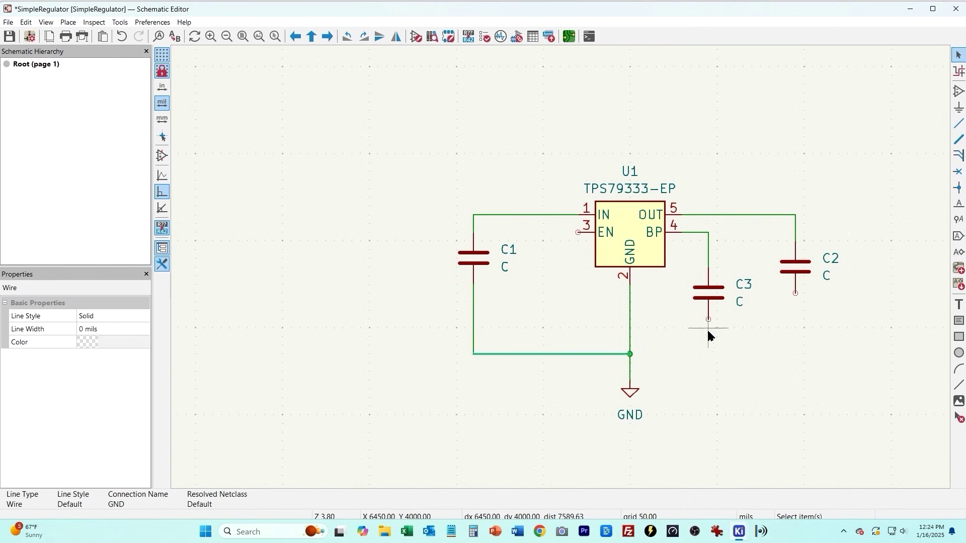
{"action": "left_click", "coordinate": [709, 319]}
{"action": "left_click", "coordinate": [629, 354]}
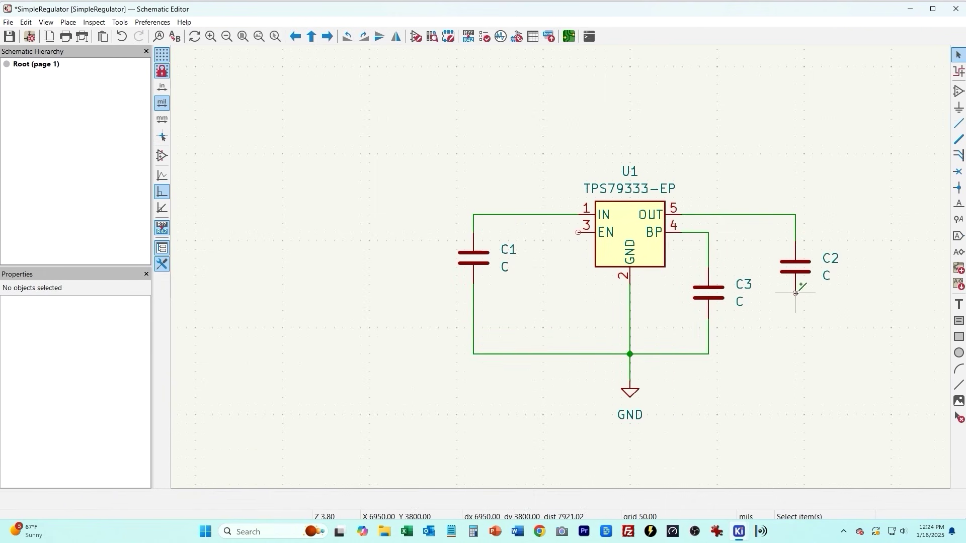
{"action": "key", "text": "w"}
{"action": "left_click", "coordinate": [707, 354]}
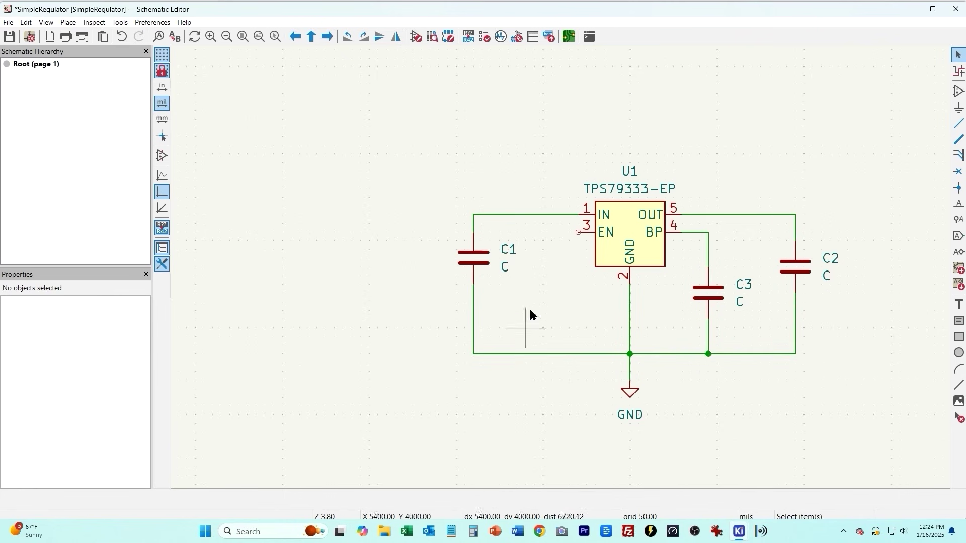
{"action": "key", "text": "w"}
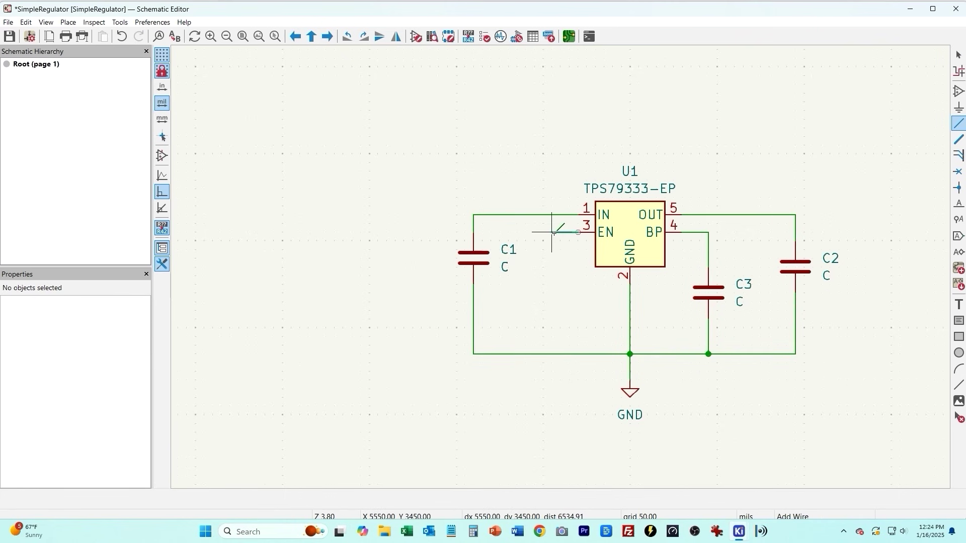
{"action": "left_click", "coordinate": [553, 214]}
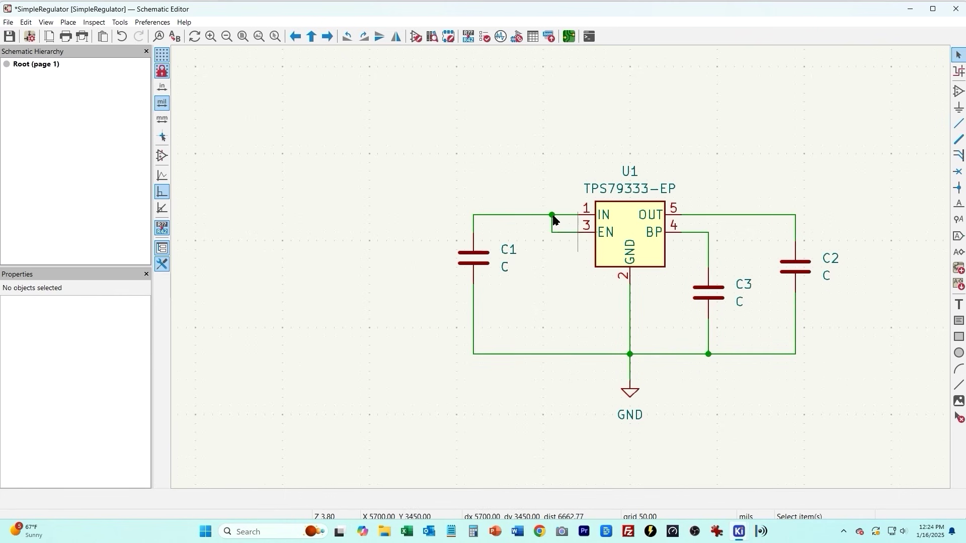
Place resistor R1 beside C1 and give it the R_0805_2012Metric footprint
{"action": "left_click", "coordinate": [332, 112]}
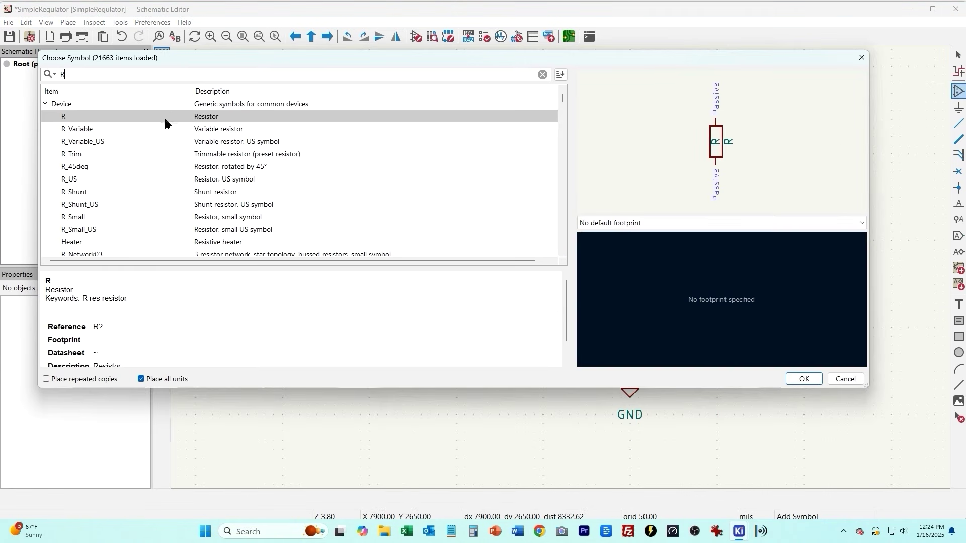
{"action": "double_click", "coordinate": [186, 117]}
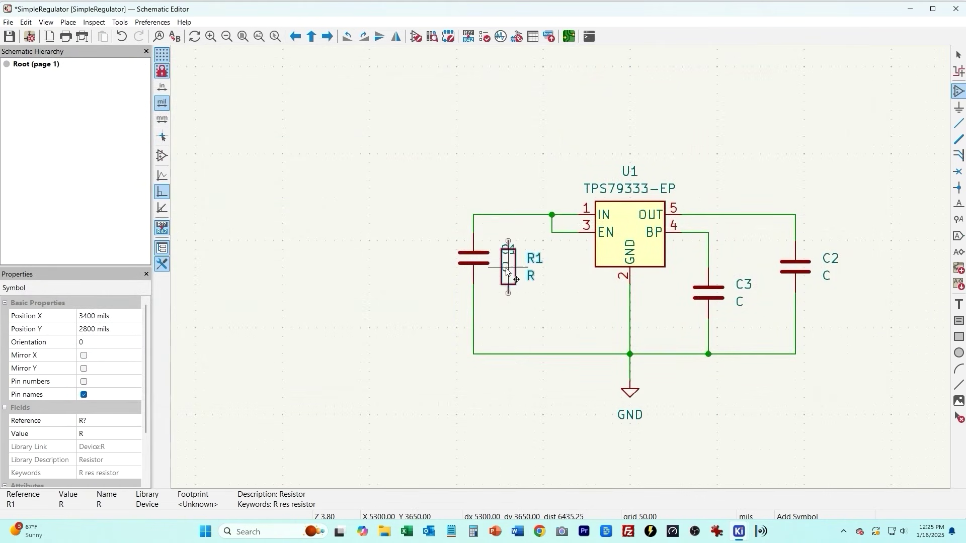
{"action": "left_click", "coordinate": [262, 184]}
{"action": "double_click", "coordinate": [270, 174]}
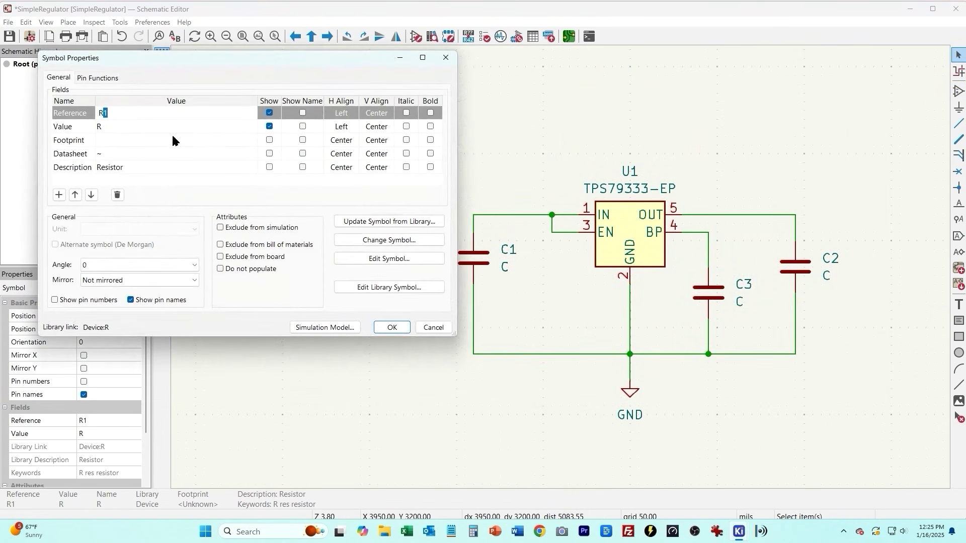
{"action": "left_click", "coordinate": [195, 140]}
{"action": "left_click", "coordinate": [251, 141]}
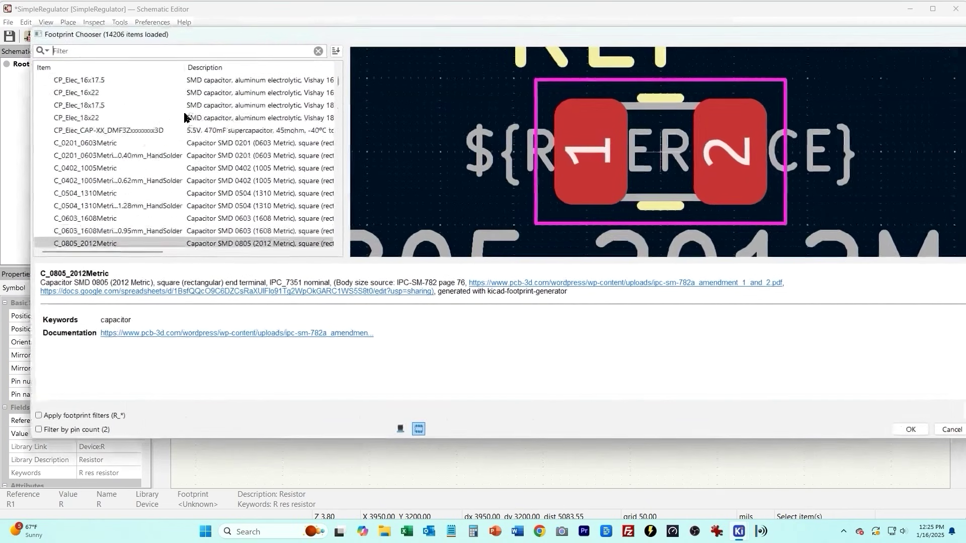
{"action": "type", "text": "0805"}
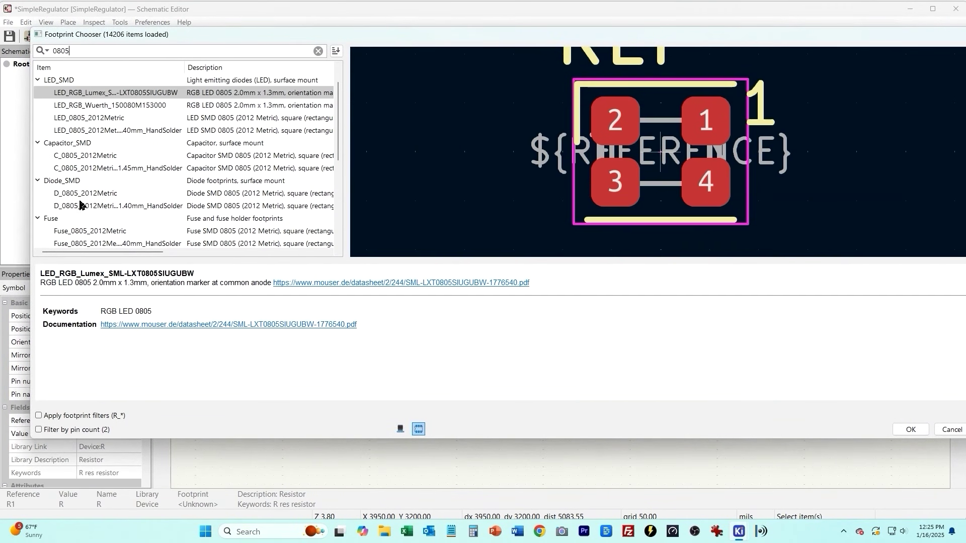
{"action": "scroll", "coordinate": [80, 201], "scroll_direction": "down", "scroll_amount": 4}
{"action": "double_click", "coordinate": [86, 185]}
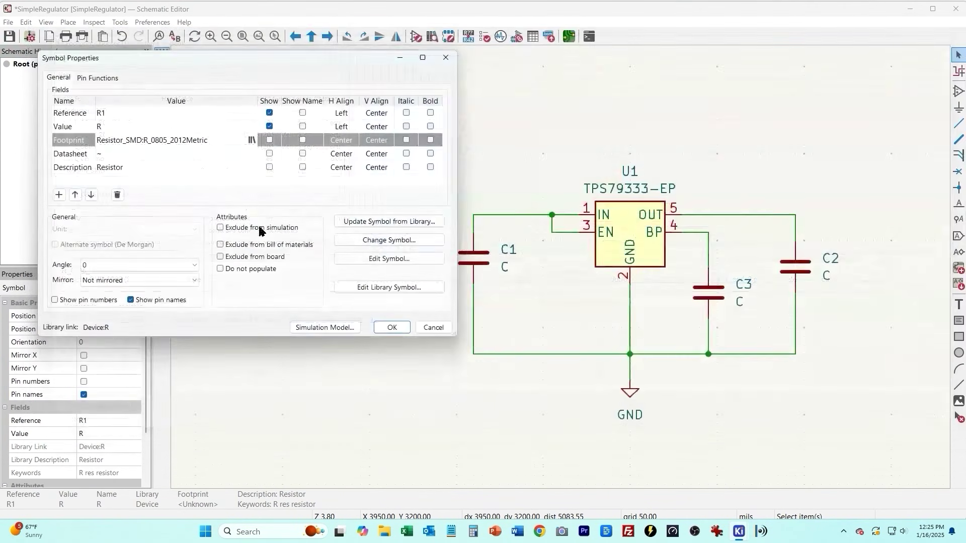
{"action": "left_click", "coordinate": [392, 328]}
Move R1 left of C1 and place a copy R2 right of C2
{"action": "left_click", "coordinate": [425, 388]}
{"action": "left_click_drag", "start_coordinate": [265, 171], "coordinate": [392, 248]}
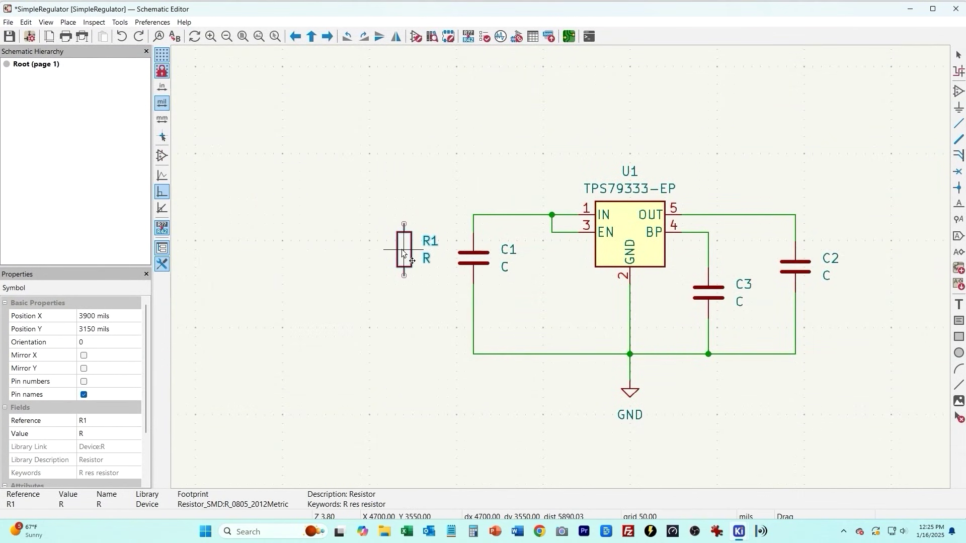
{"action": "left_click", "coordinate": [505, 195]}
{"action": "key", "text": "ctrl+v"}
{"action": "left_click", "coordinate": [882, 255]}
{"action": "left_click", "coordinate": [290, 76]}
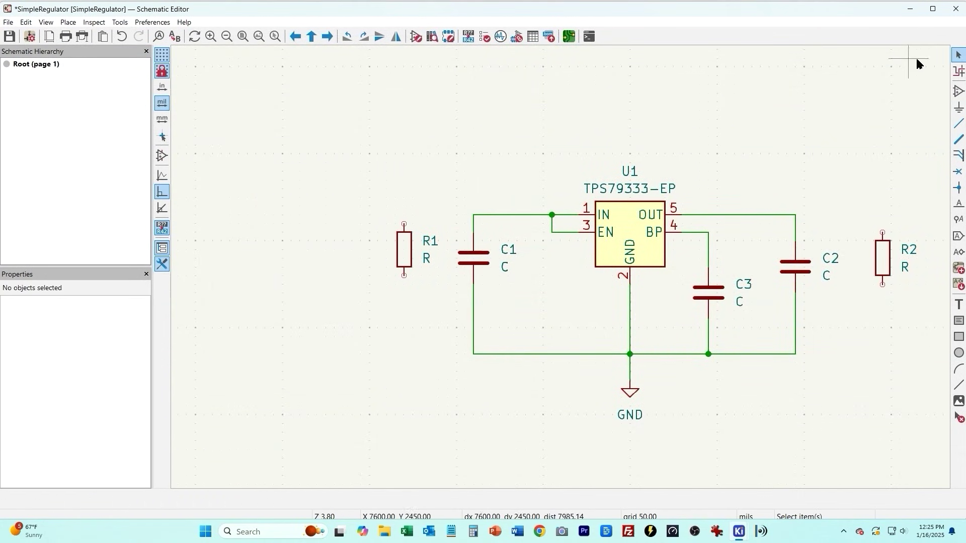
Search for LED and place it as D1 below R1
{"action": "left_click", "coordinate": [346, 108]}
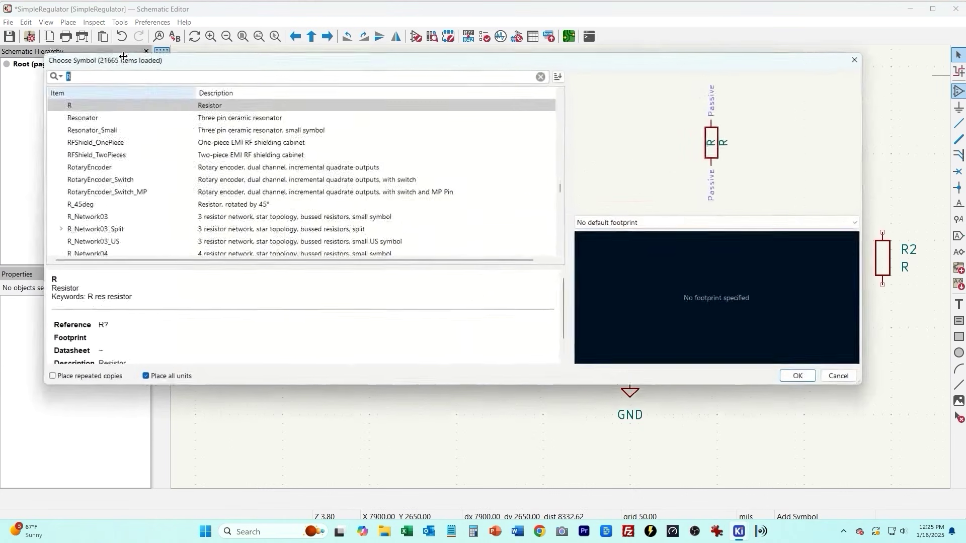
{"action": "type", "text": "L"}
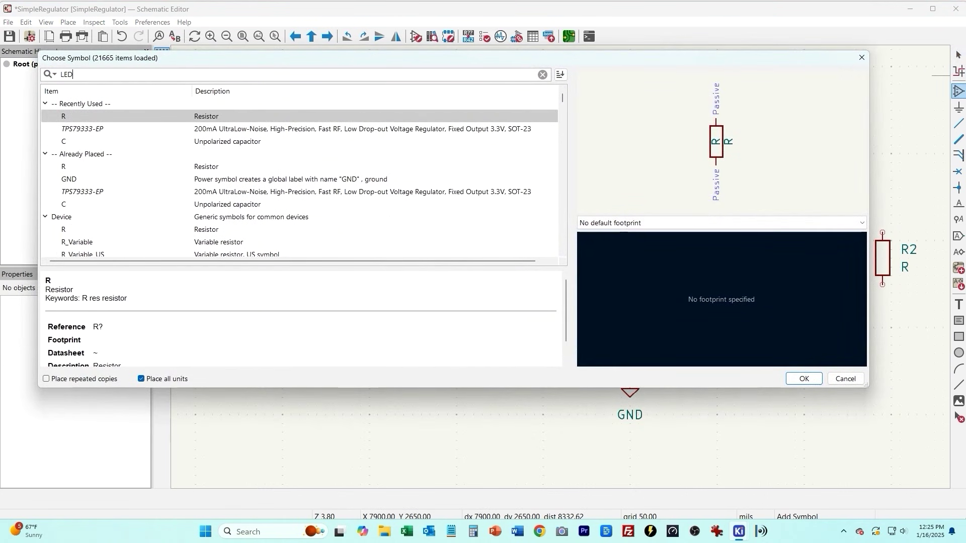
{"action": "type", "text": "ED"}
{"action": "scroll", "coordinate": [151, 209], "scroll_direction": "down", "scroll_amount": 4}
{"action": "double_click", "coordinate": [151, 207]}
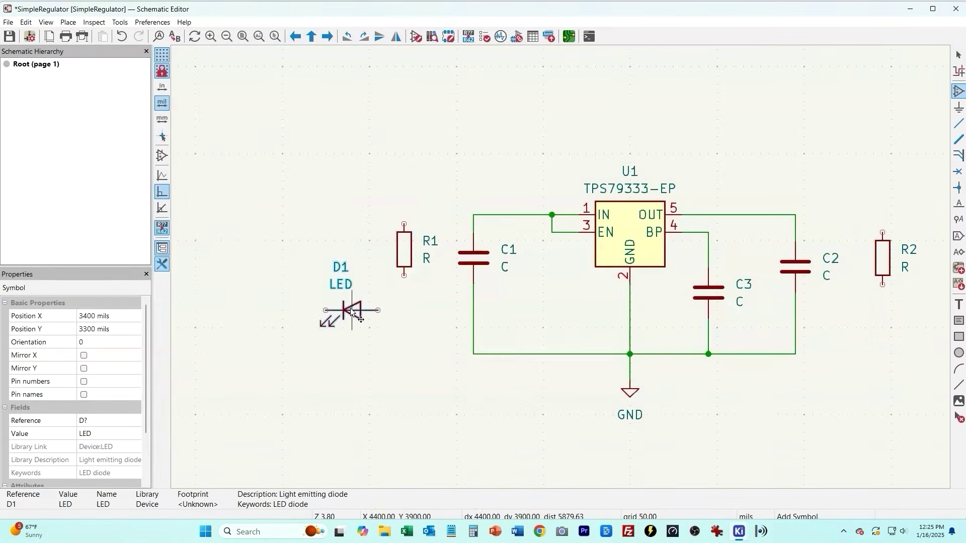
{"action": "left_click", "coordinate": [335, 337]}
{"action": "key", "text": "Escape"}
Assign D1 the LED_0805_2012Metric footprint
{"action": "double_click", "coordinate": [338, 338]}
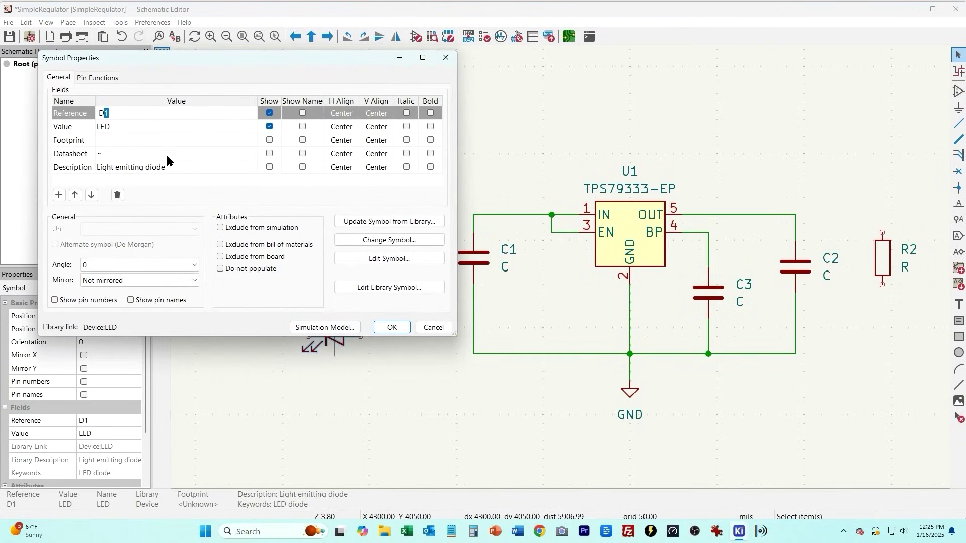
{"action": "left_click", "coordinate": [221, 144]}
{"action": "left_click", "coordinate": [252, 141]}
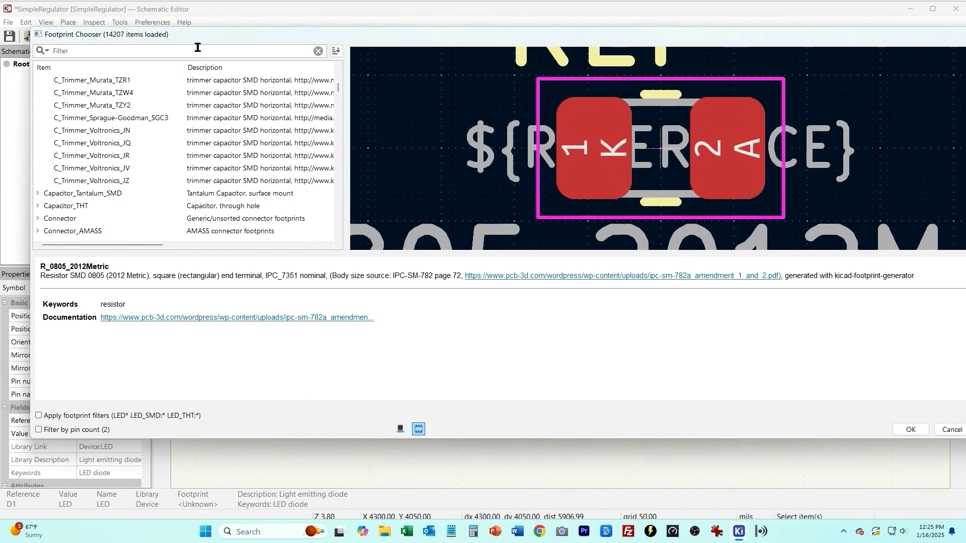
{"action": "type", "text": "0805"}
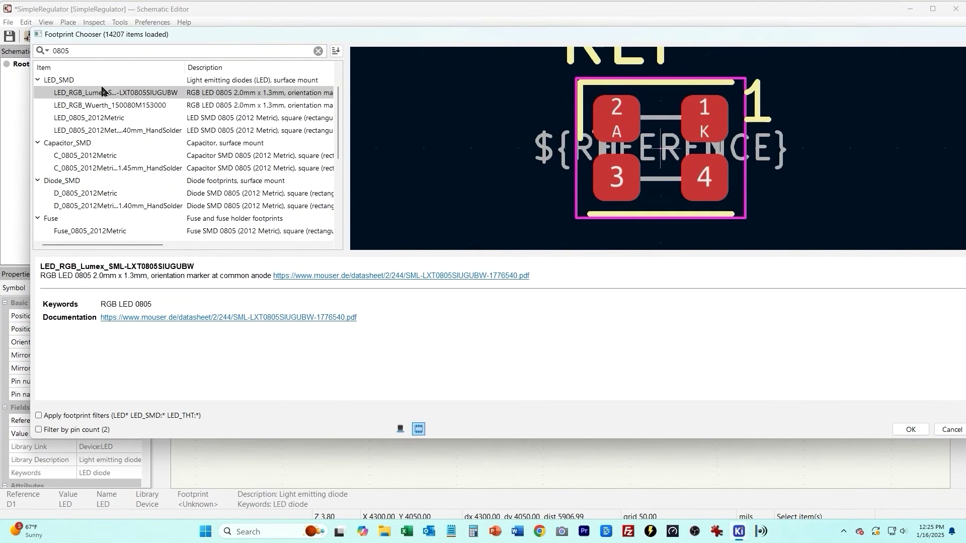
{"action": "left_click", "coordinate": [107, 121]}
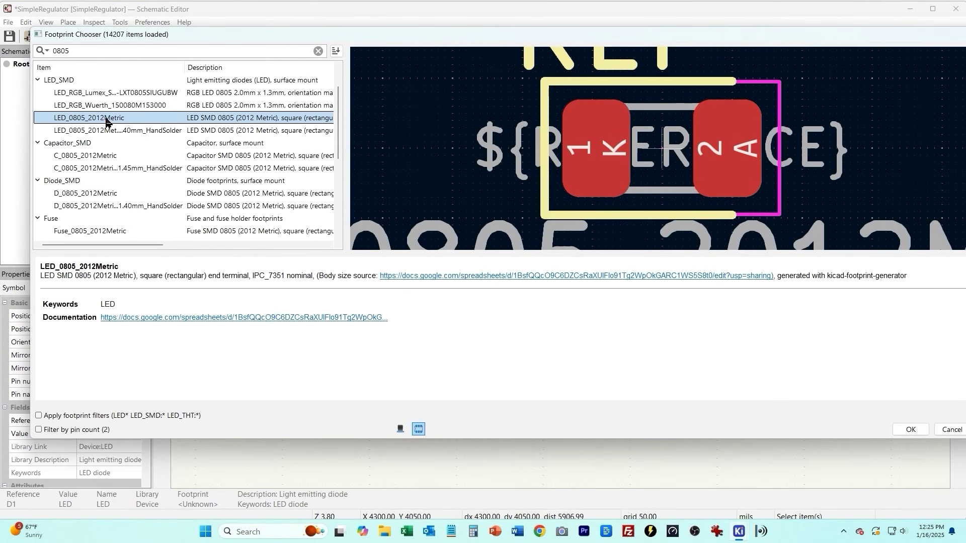
{"action": "double_click", "coordinate": [107, 121]}
{"action": "left_click", "coordinate": [404, 224]}
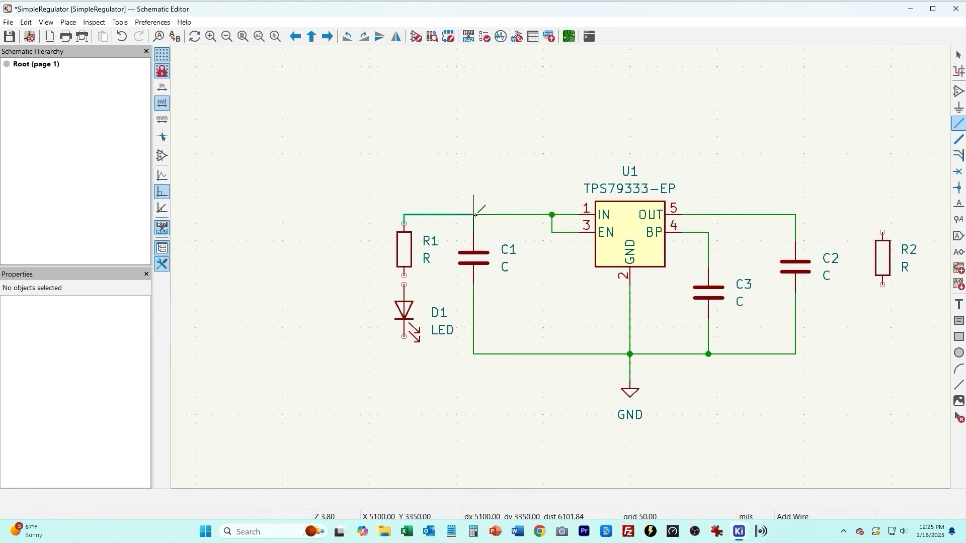
Wire R1's top to the input rail, R1 to D1, and D1's bottom to ground
{"action": "left_click", "coordinate": [475, 215]}
{"action": "key", "text": "Escape"}
{"action": "left_click", "coordinate": [404, 275]}
{"action": "left_click", "coordinate": [404, 285]}
{"action": "key", "text": "w"}
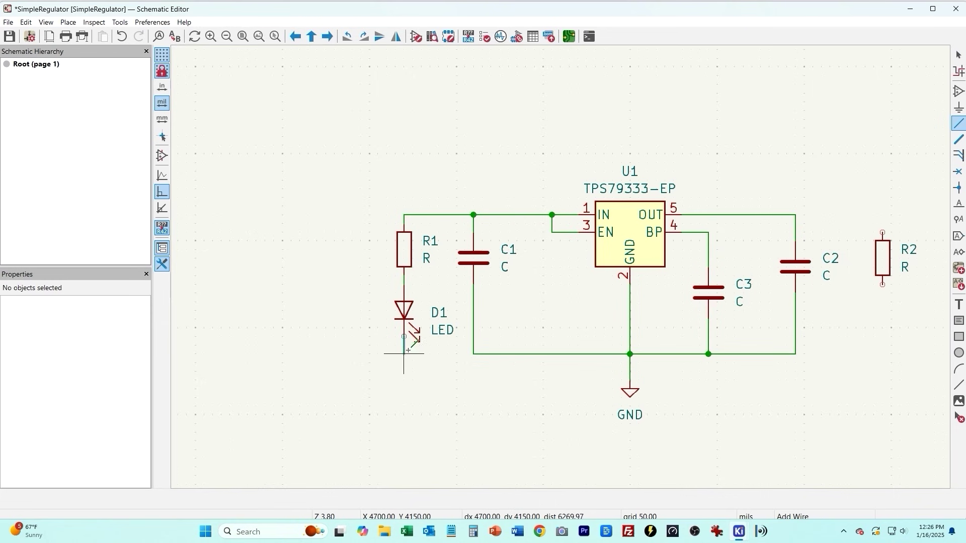
{"action": "left_click", "coordinate": [473, 354]}
{"action": "key", "text": "Escape"}
Duplicate the R1–D1 branch as R3–D2 on the right and delete unused resistor R2
{"action": "left_click_drag", "start_coordinate": [352, 200], "coordinate": [455, 386]}
{"action": "key", "text": "ctrl+d"}
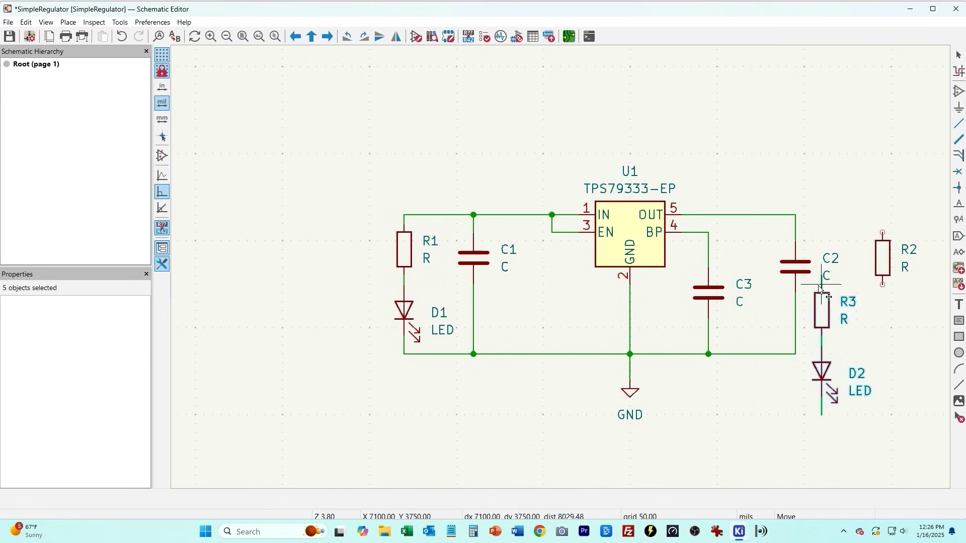
{"action": "left_click", "coordinate": [902, 331]}
{"action": "left_click", "coordinate": [888, 265]}
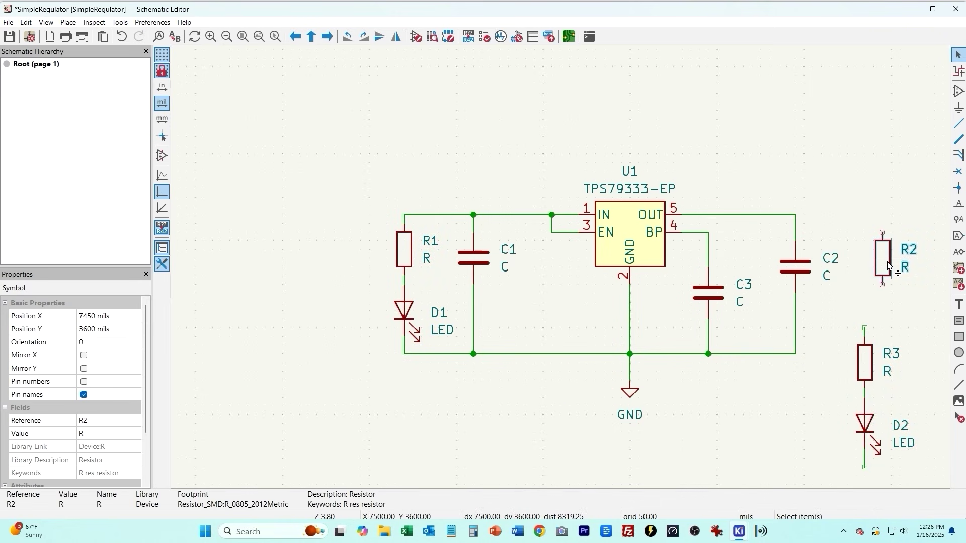
{"action": "key", "text": "Delete"}
Move R3–D2 up beside C2 and wire R3's top to the output rail
{"action": "left_click_drag", "start_coordinate": [855, 302], "coordinate": [901, 477]}
{"action": "key", "text": "m"}
{"action": "left_click", "coordinate": [883, 354]}
{"action": "key", "text": "w"}
{"action": "left_click", "coordinate": [883, 215]}
{"action": "double_click", "coordinate": [796, 215]}
{"action": "key", "text": "Escape"}
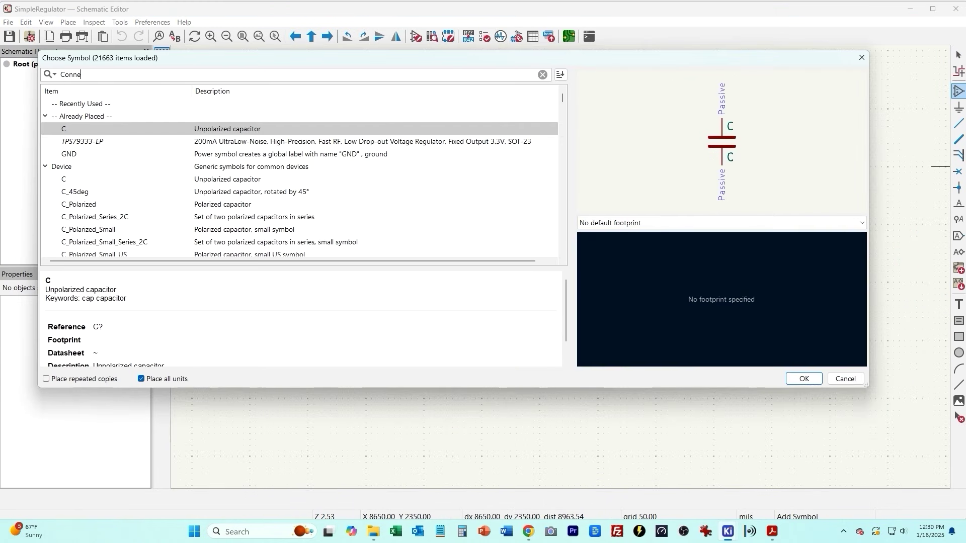
Place a Conn_01x02 connector J1 left of the circuit, mirrored horizontally to face it
{"action": "type", "text": "ctor_"}
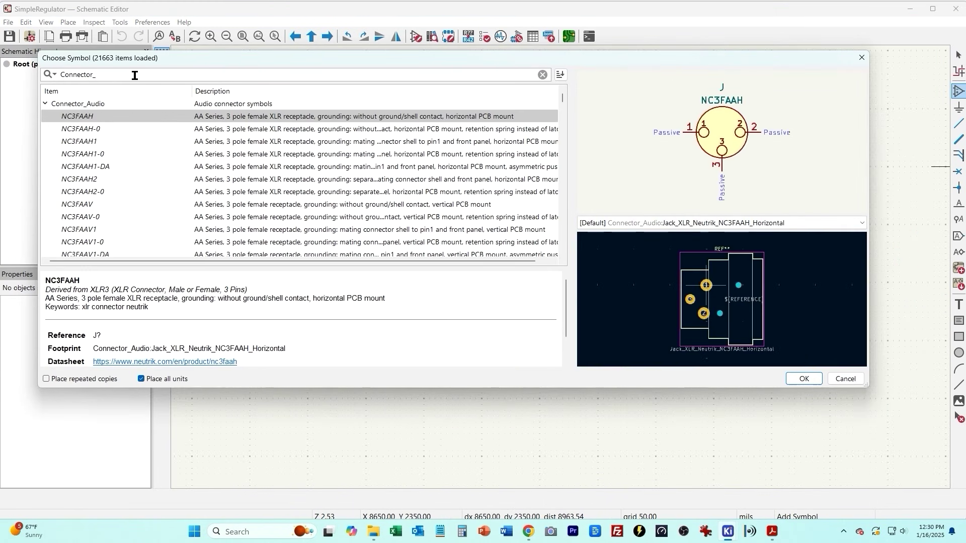
{"action": "scroll", "coordinate": [88, 155], "scroll_direction": "down", "scroll_amount": 20}
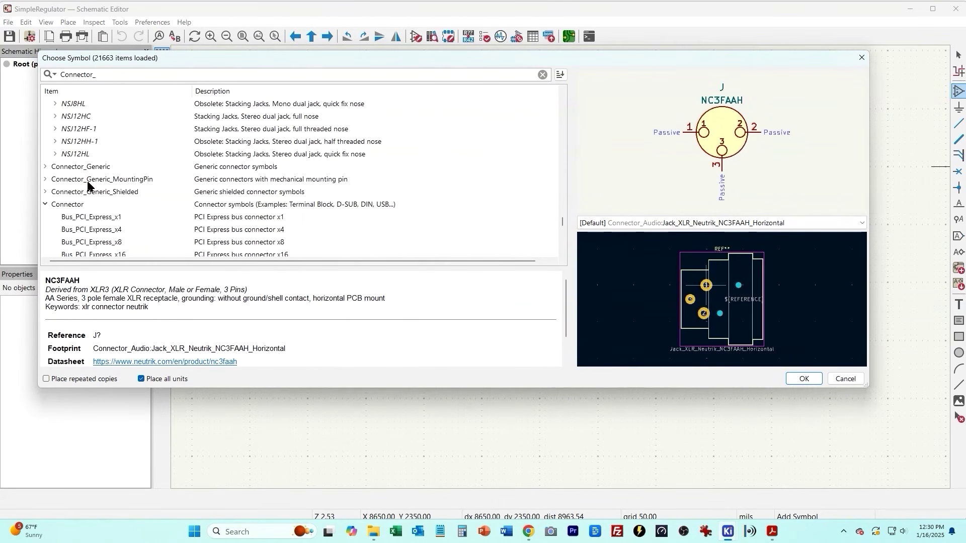
{"action": "scroll", "coordinate": [88, 185], "scroll_direction": "up", "scroll_amount": 4}
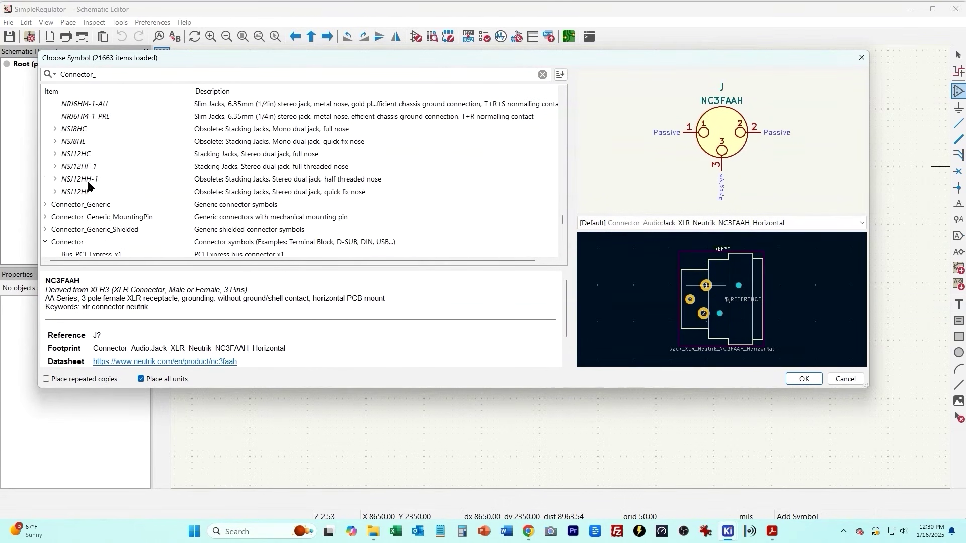
{"action": "double_click", "coordinate": [95, 207]}
{"action": "scroll", "coordinate": [98, 202], "scroll_direction": "down", "scroll_amount": 1}
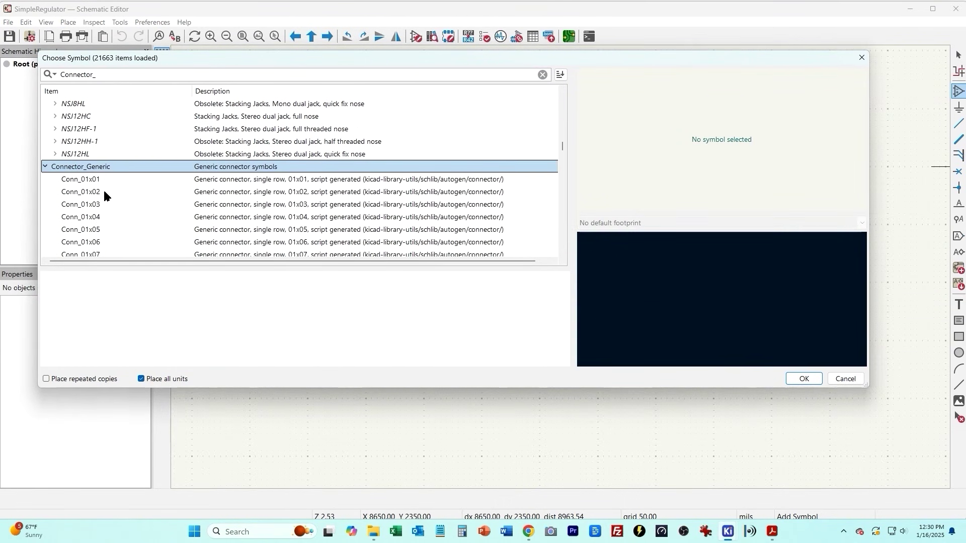
{"action": "double_click", "coordinate": [104, 192]}
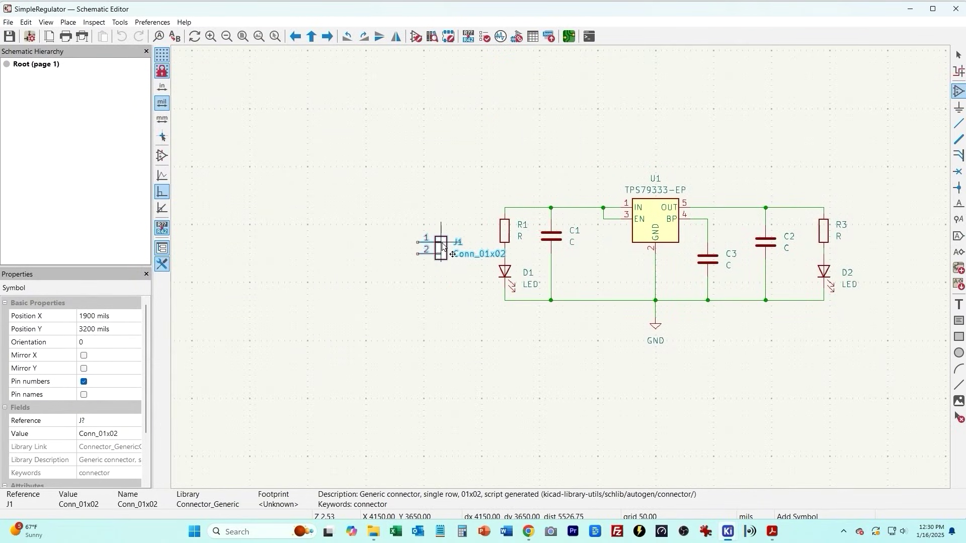
{"action": "left_click", "coordinate": [442, 247]}
{"action": "right_click", "coordinate": [441, 258]}
{"action": "mouse_move", "coordinate": [521, 240]}
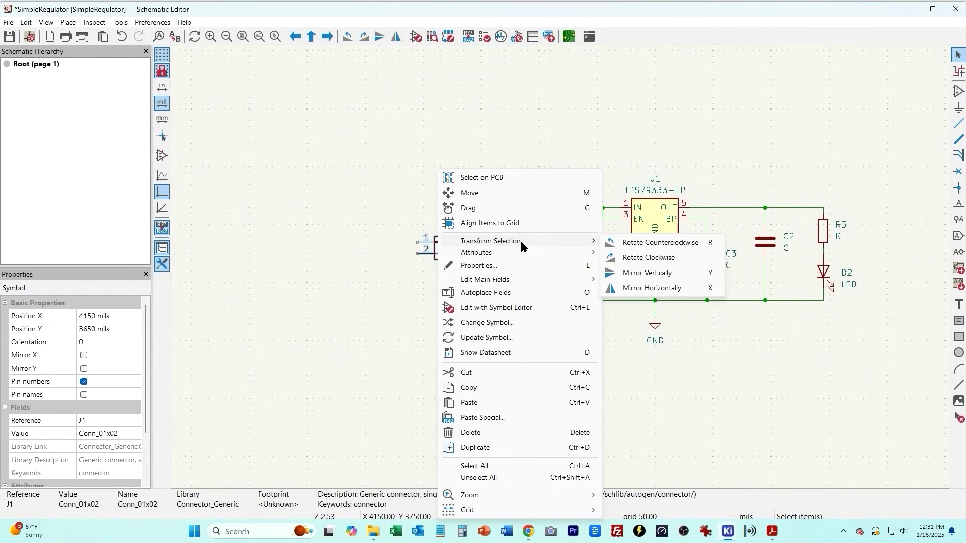
{"action": "left_click", "coordinate": [664, 289]}
Filter J1's footprints by 'Connector 2.54' and select the 1x02 vertical pin header
{"action": "left_click", "coordinate": [351, 325]}
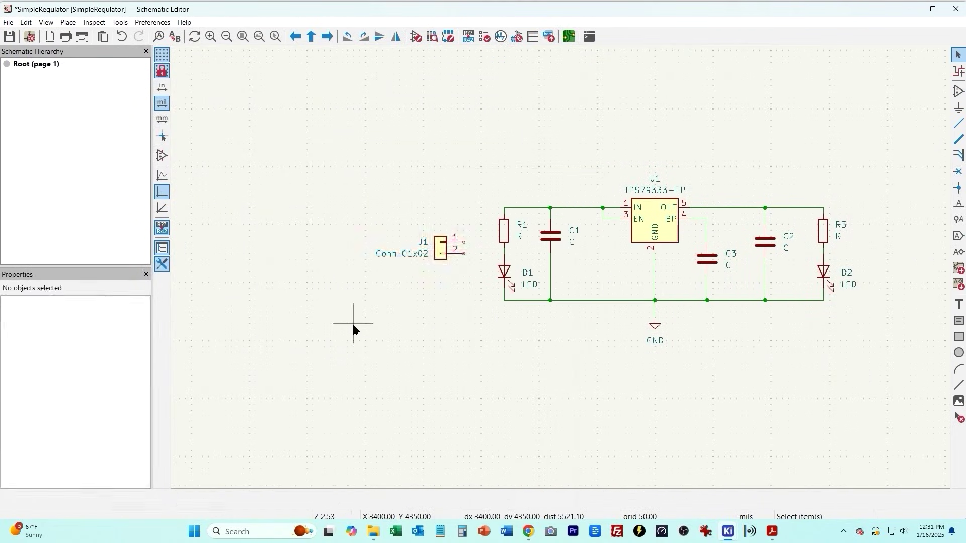
{"action": "double_click", "coordinate": [441, 247]}
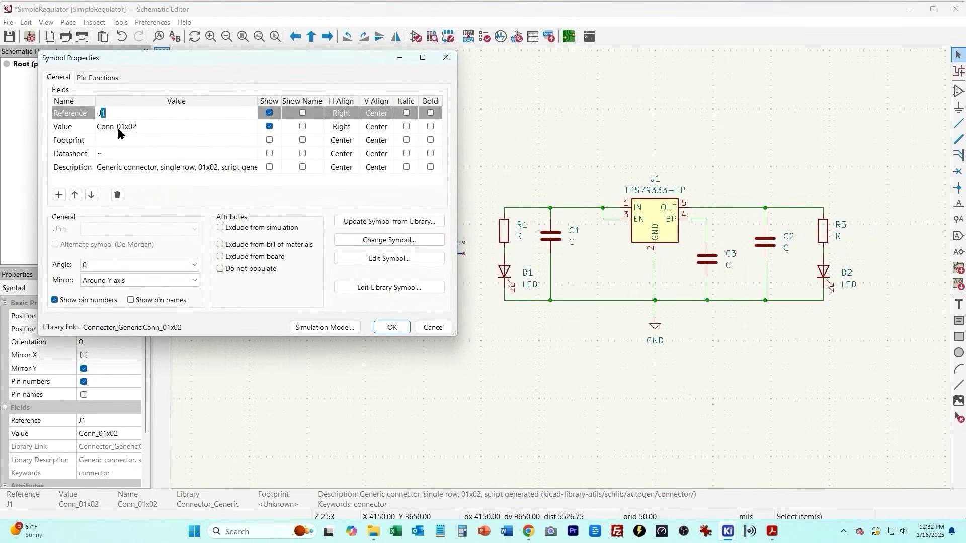
{"action": "left_click", "coordinate": [181, 141]}
{"action": "left_click", "coordinate": [252, 140]}
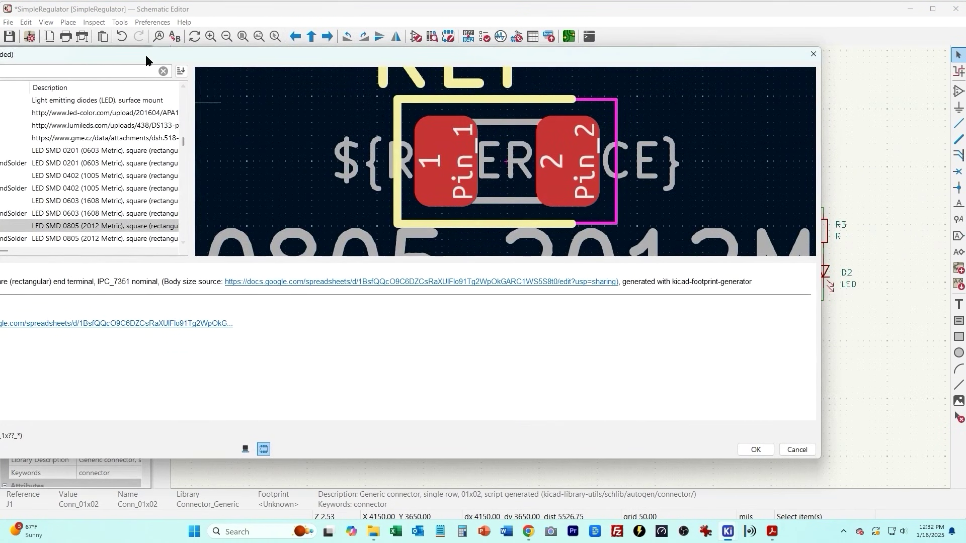
{"action": "left_click_drag", "start_coordinate": [147, 60], "coordinate": [269, 58]}
{"action": "type", "text": "Connector 2.5"}
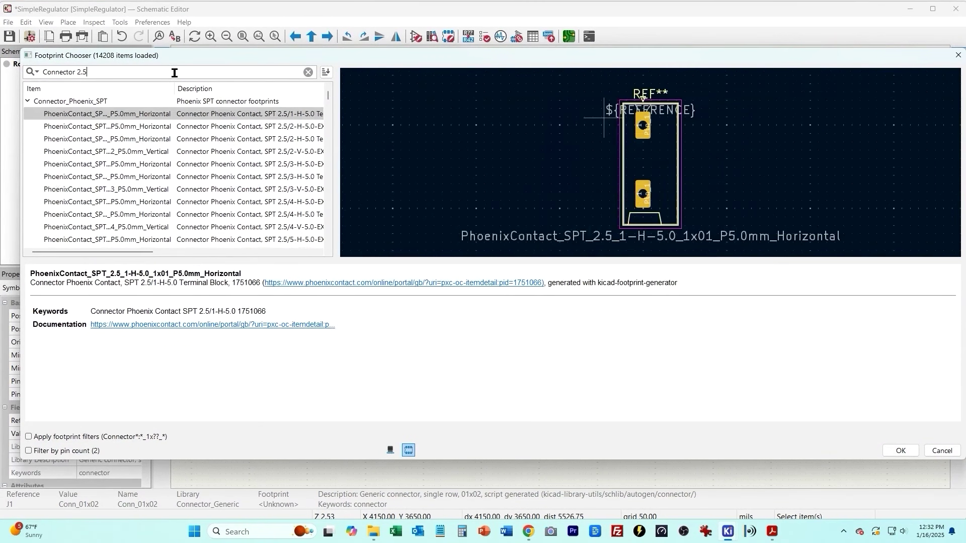
{"action": "type", "text": "4"}
{"action": "left_click", "coordinate": [43, 203]}
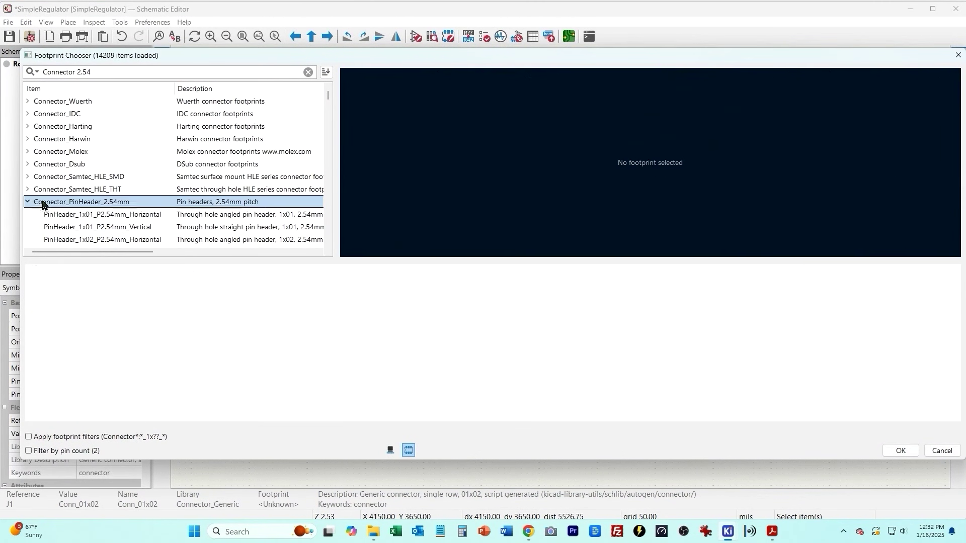
{"action": "left_click", "coordinate": [108, 240]}
{"action": "scroll", "coordinate": [145, 237], "scroll_direction": "down", "scroll_amount": 1}
{"action": "left_click", "coordinate": [128, 215]}
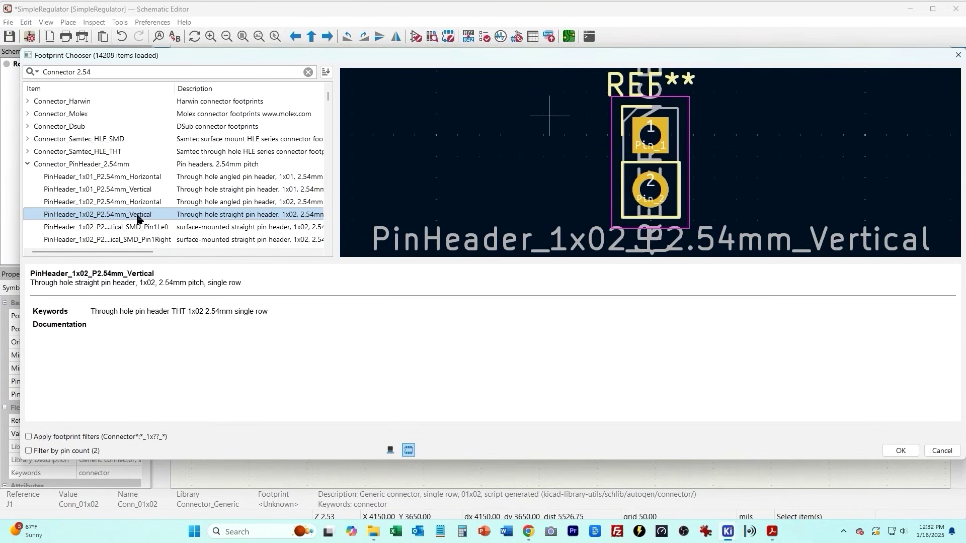
Assign the PinHeader_1x02_P2.54mm_Vertical footprint, then mirror J2 so its pins face left
{"action": "double_click", "coordinate": [117, 216]}
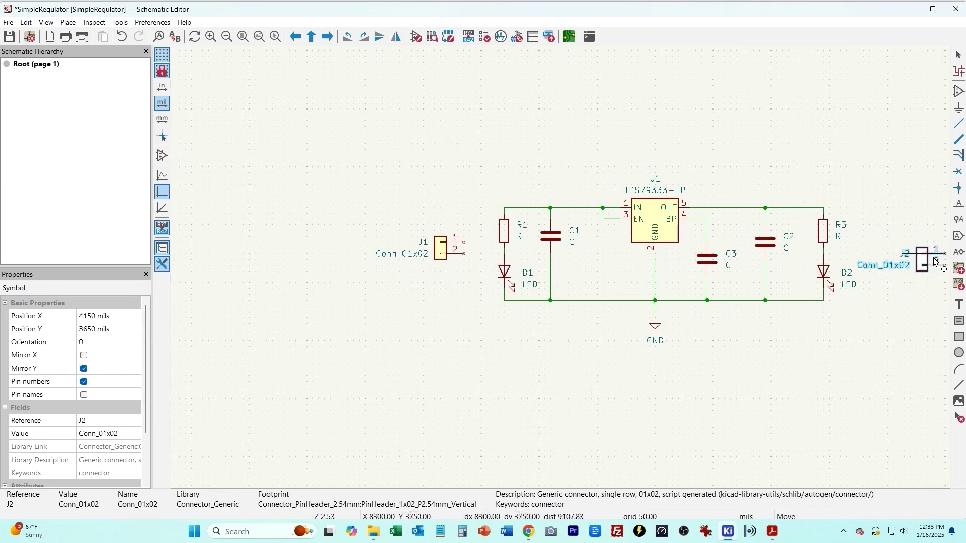
{"action": "right_click", "coordinate": [916, 249]}
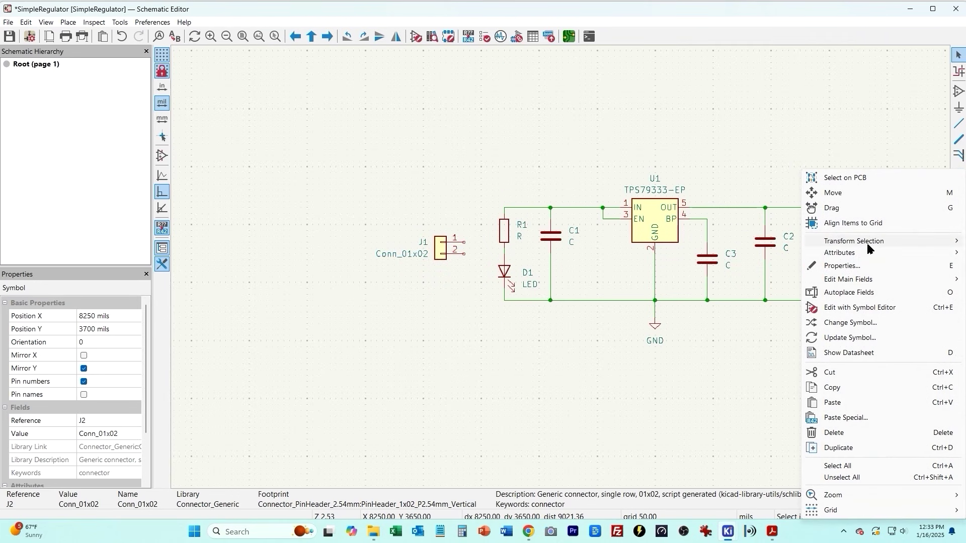
{"action": "mouse_move", "coordinate": [860, 244]}
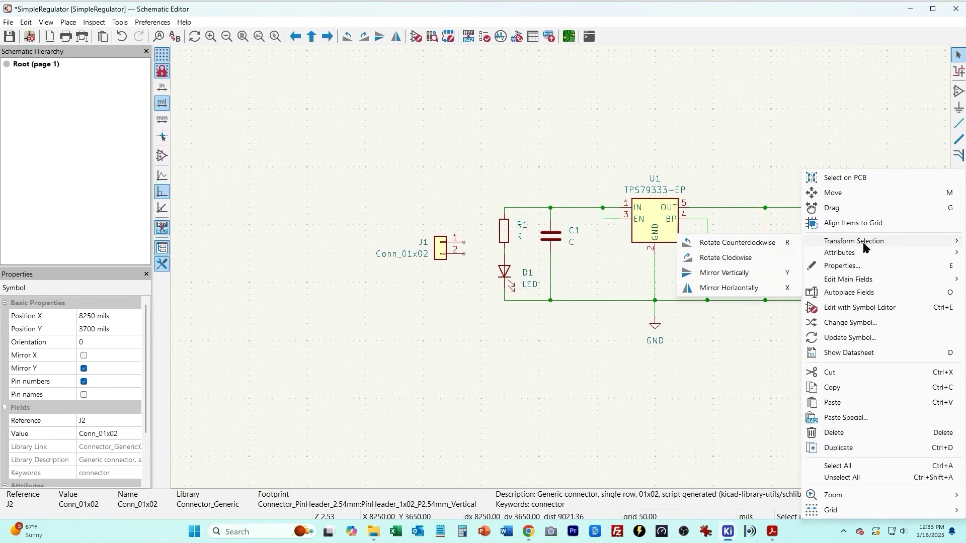
{"action": "left_click", "coordinate": [729, 288]}
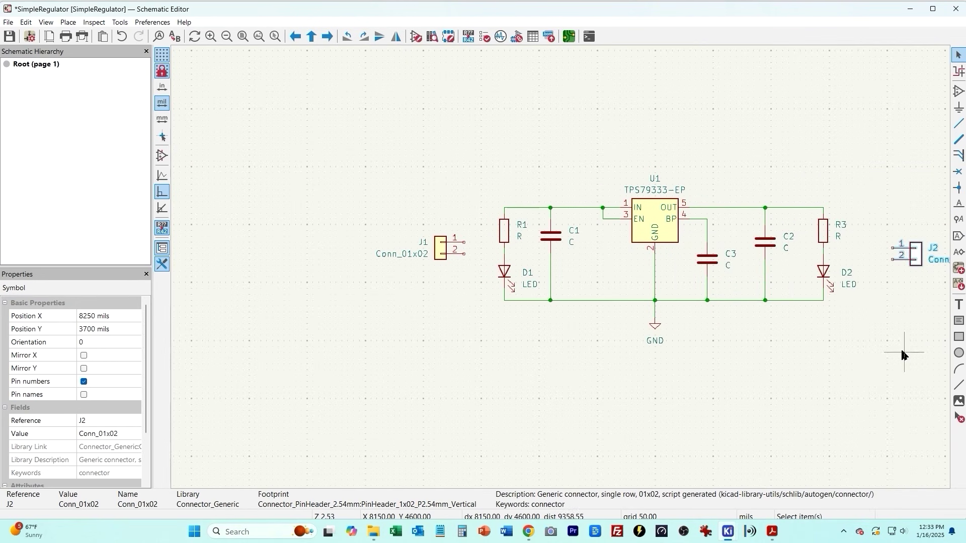
{"action": "left_click", "coordinate": [906, 351]}
Wire J1's pins to the input rail and the bottom ground rail
{"action": "left_click", "coordinate": [464, 242]}
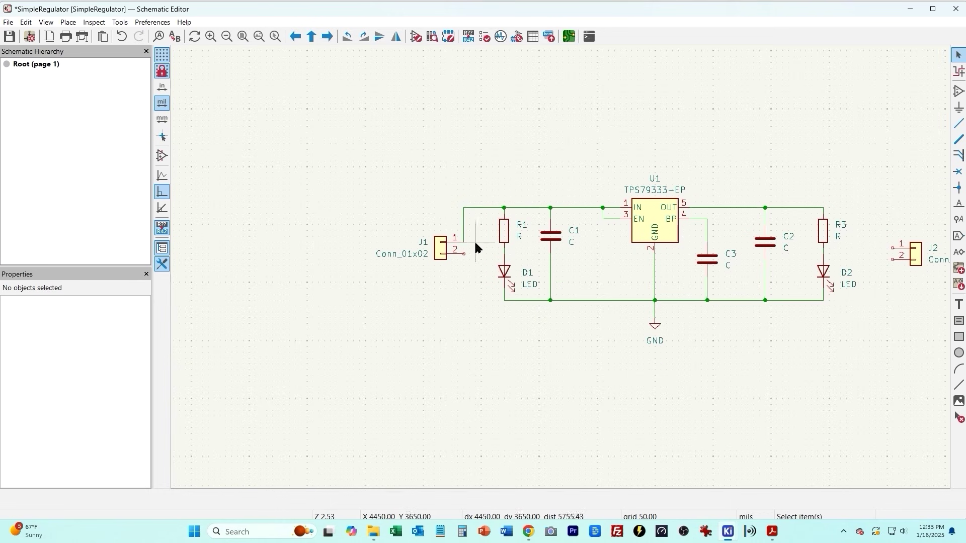
{"action": "key", "text": "w"}
{"action": "left_click", "coordinate": [464, 301]}
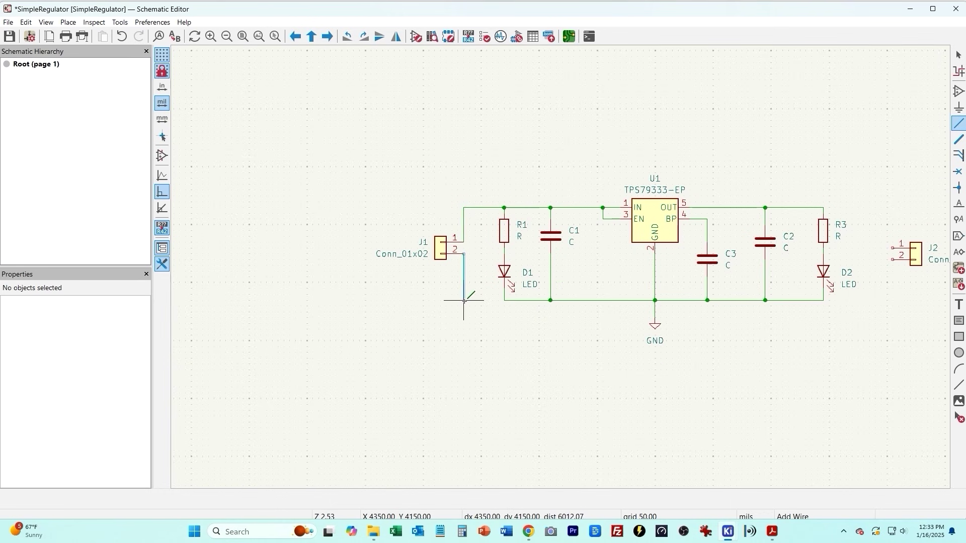
{"action": "left_click", "coordinate": [505, 300]}
{"action": "key", "text": "Escape"}
Wire J2 pin 1 to the output rail at R3 and pin 2 to ground at D2
{"action": "key", "text": "w"}
{"action": "left_click", "coordinate": [893, 248]}
{"action": "left_click", "coordinate": [876, 207]}
{"action": "left_click", "coordinate": [824, 207]}
{"action": "key", "text": "Escape"}
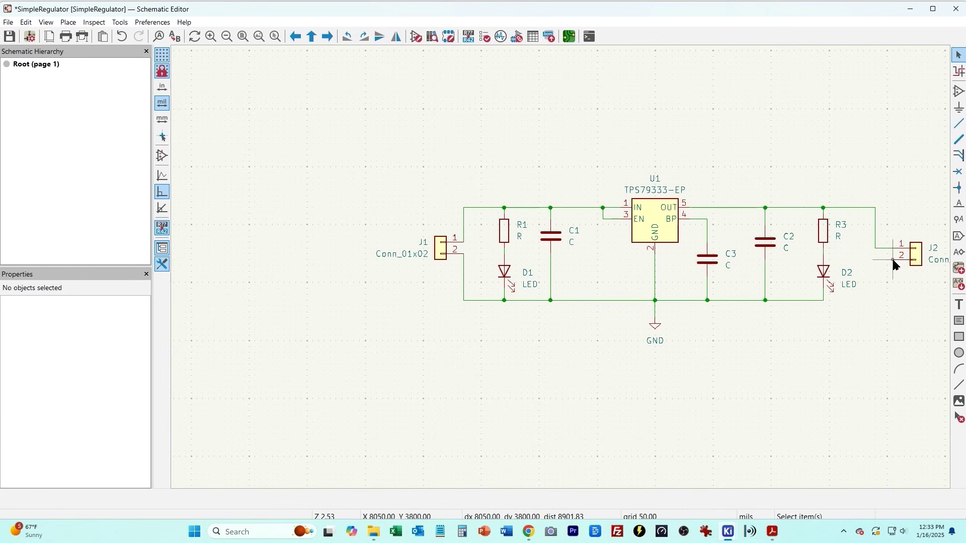
{"action": "key", "text": "w"}
{"action": "left_click", "coordinate": [893, 260]}
{"action": "left_click", "coordinate": [876, 301]}
{"action": "left_click", "coordinate": [824, 300]}
{"action": "key", "text": "Escape"}
{"action": "scroll", "coordinate": [725, 405], "scroll_direction": "right", "scroll_amount": 3, "text": "ctrl"}
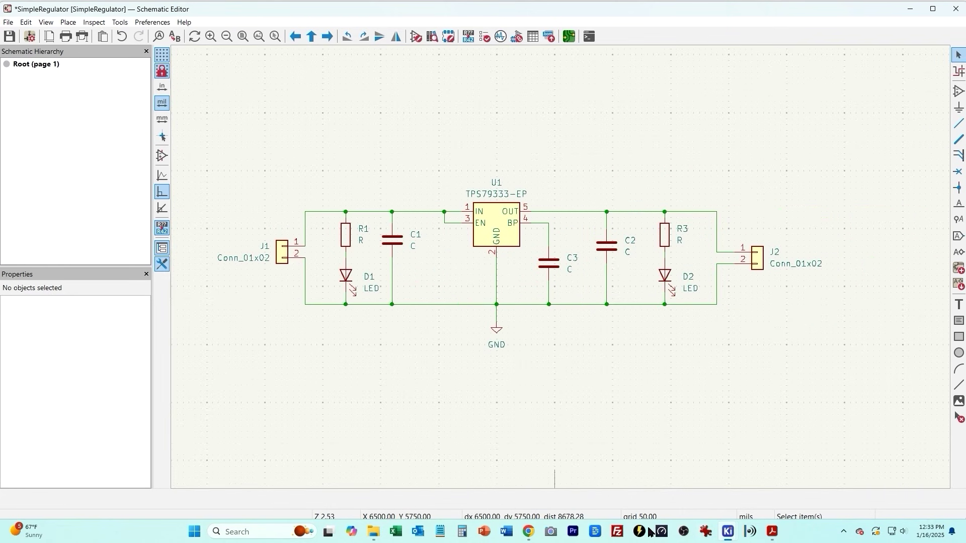
Scroll the tps793xx.pdf datasheet in Acrobat down to Figure 24, Typical Application Circuit
{"action": "left_click", "coordinate": [776, 536]}
{"action": "scroll", "coordinate": [390, 188], "scroll_direction": "down", "scroll_amount": 3}
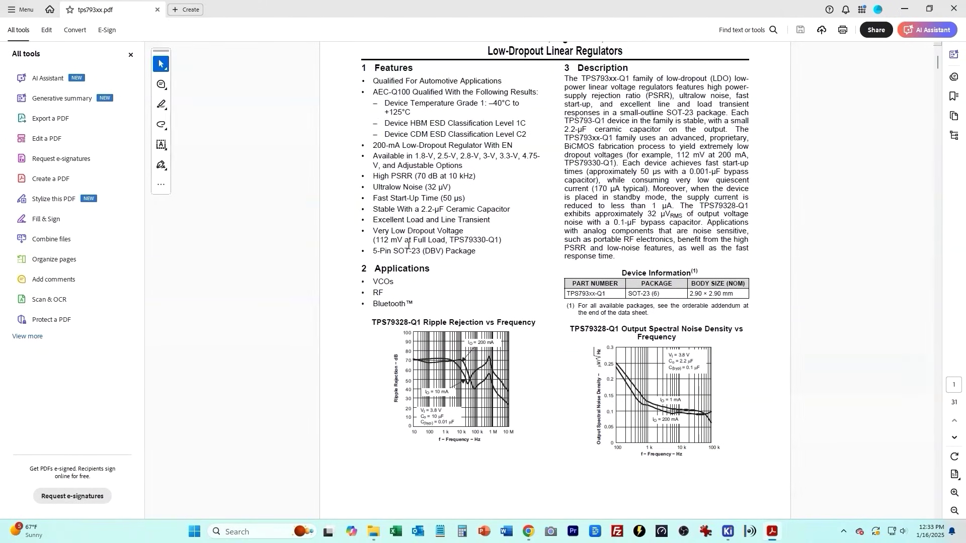
{"action": "scroll", "coordinate": [427, 267], "scroll_direction": "down", "scroll_amount": 4}
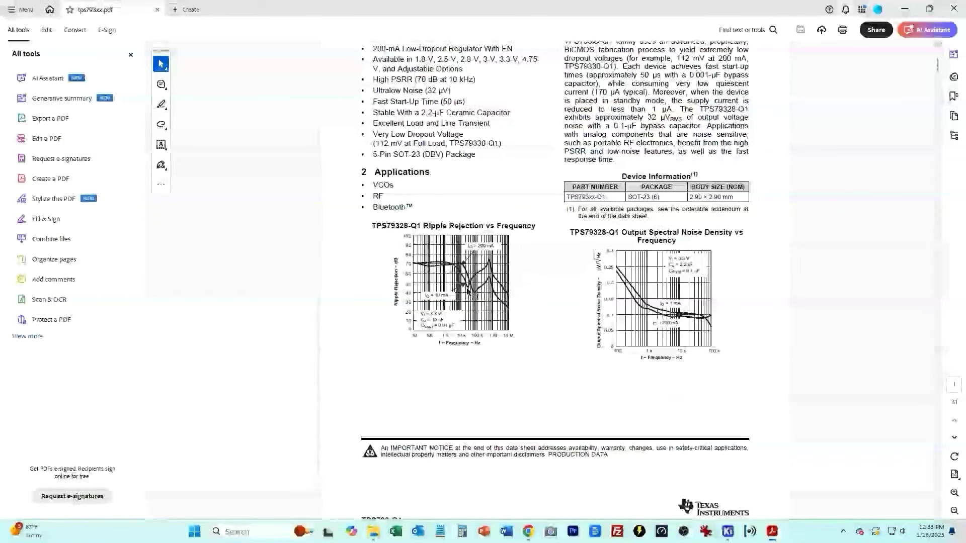
{"action": "scroll", "coordinate": [626, 320], "scroll_direction": "down", "scroll_amount": 20}
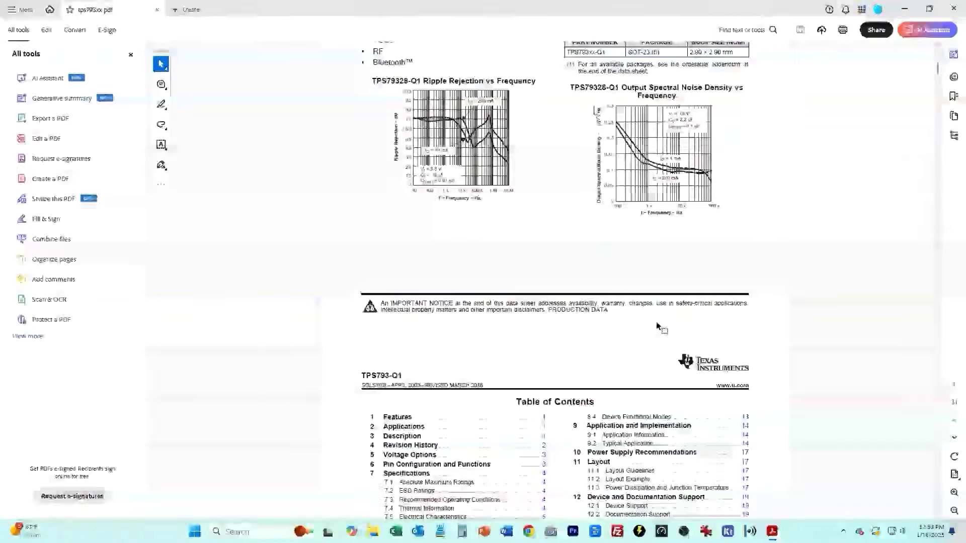
{"action": "scroll", "coordinate": [935, 337], "scroll_direction": "down", "scroll_amount": 20}
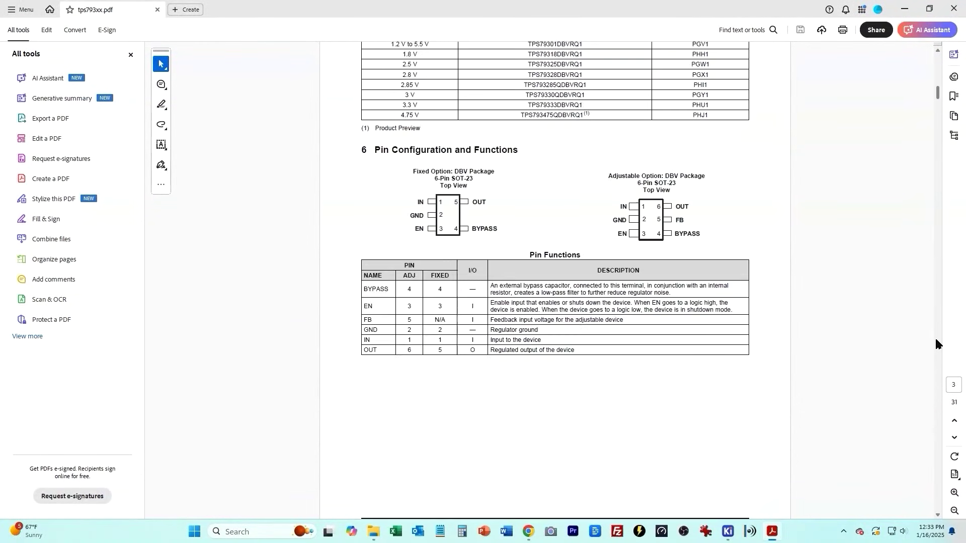
{"action": "scroll", "coordinate": [939, 342], "scroll_direction": "down", "scroll_amount": 20}
{"action": "scroll", "coordinate": [939, 347], "scroll_direction": "down", "scroll_amount": 10}
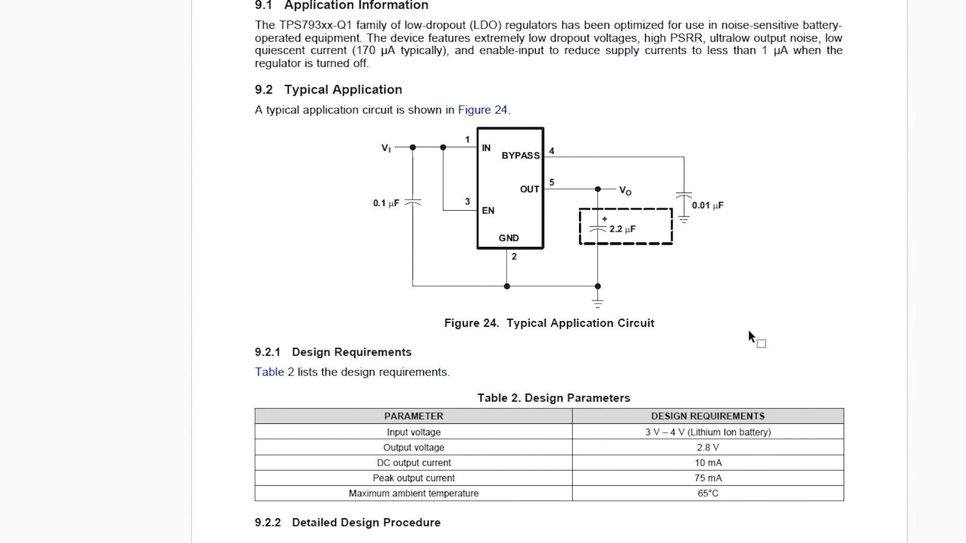
Back in the schematic, set capacitor C1's value to 0.1uF
{"action": "mouse_move", "coordinate": [729, 532]}
{"action": "left_click", "coordinate": [765, 474]}
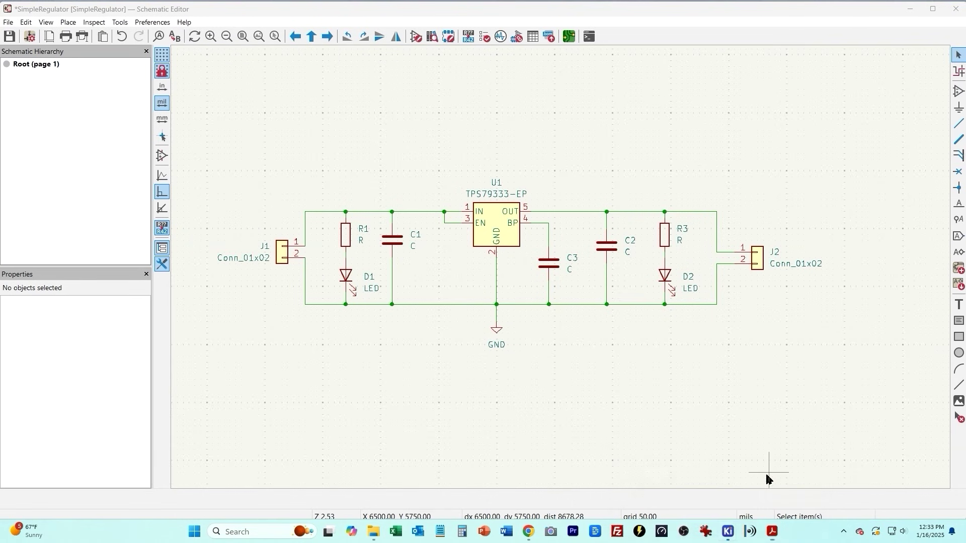
{"action": "left_click", "coordinate": [392, 245]}
{"action": "double_click", "coordinate": [392, 245]}
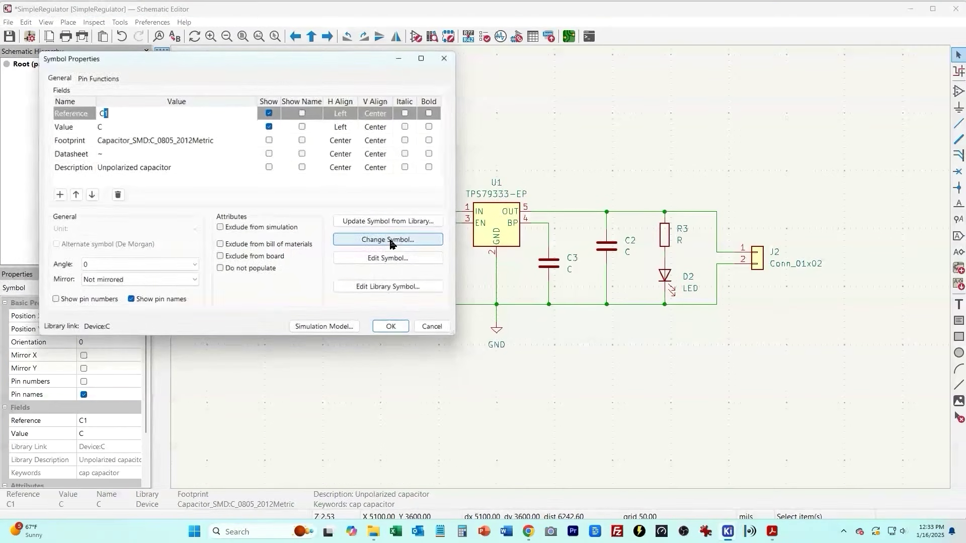
{"action": "left_click", "coordinate": [132, 126]}
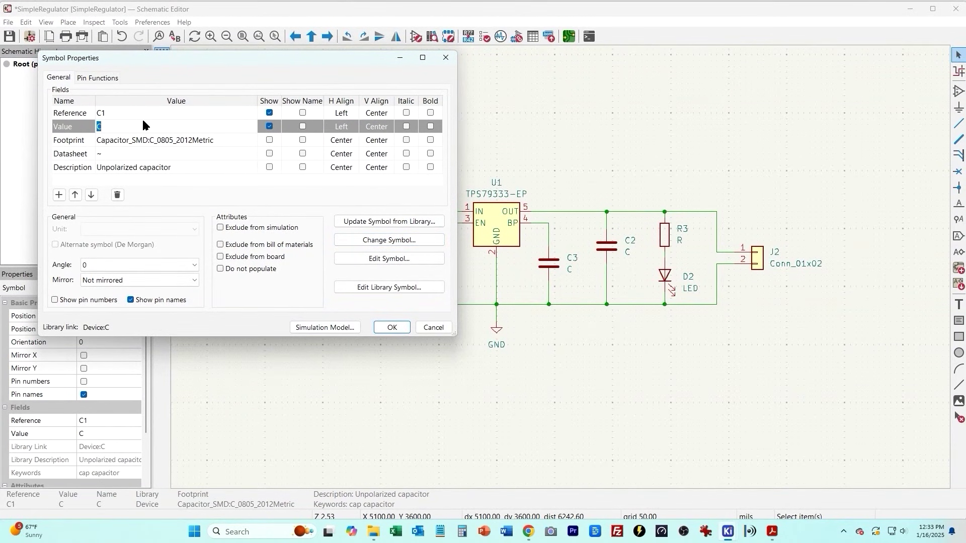
{"action": "type", "text": "0.1uF"}
{"action": "key", "text": "Return"}
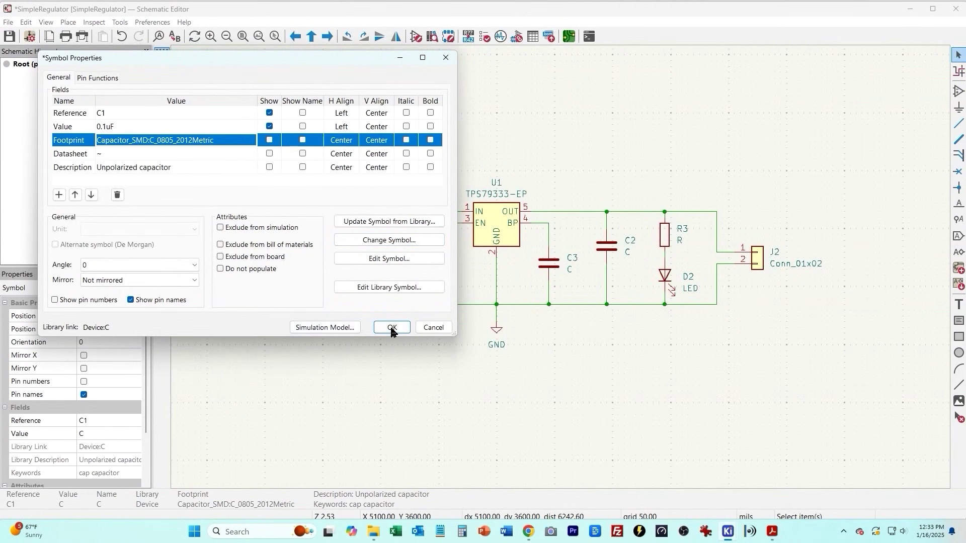
{"action": "left_click", "coordinate": [391, 328]}
{"action": "left_click", "coordinate": [483, 381]}
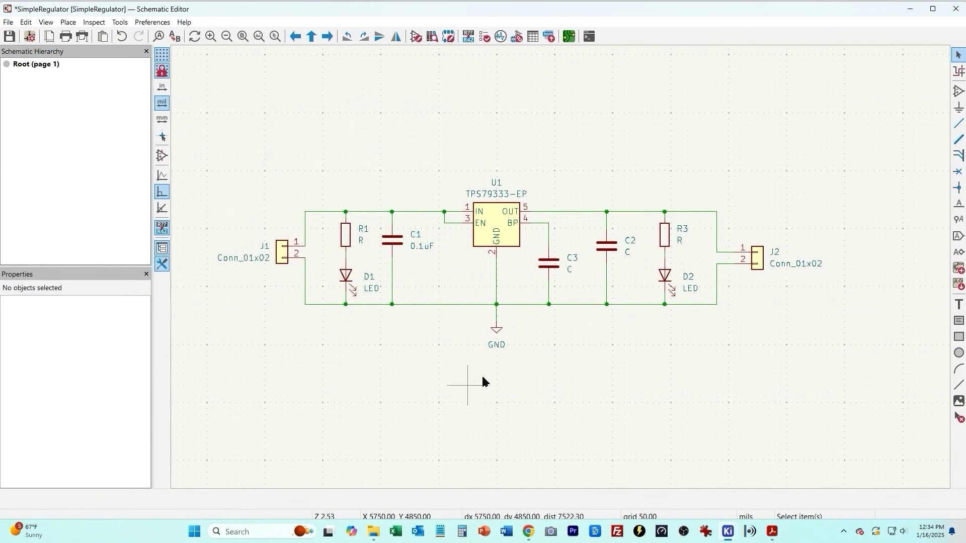
Set C3's value to 0.01uF and C2's value to 2.2uF
{"action": "double_click", "coordinate": [548, 264]}
{"action": "left_click", "coordinate": [126, 127]}
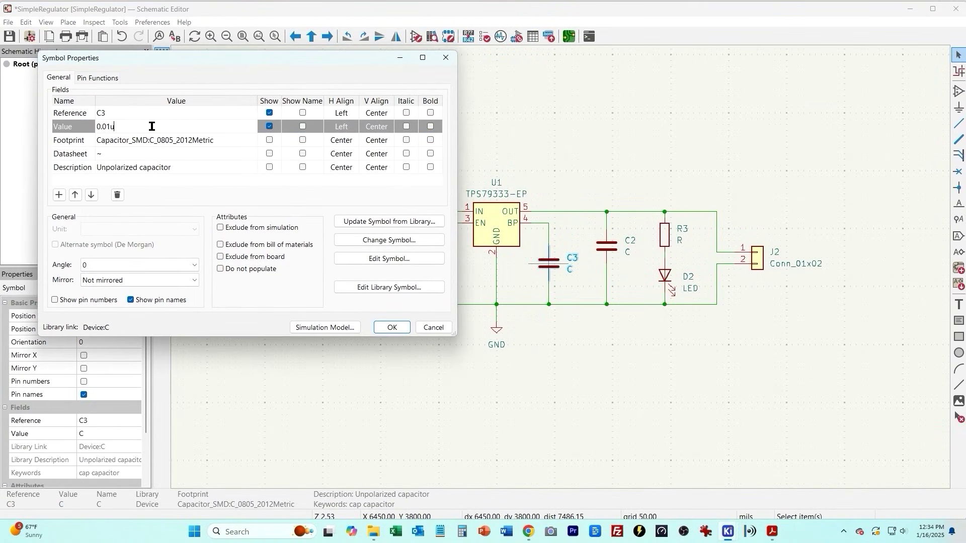
{"action": "left_click", "coordinate": [392, 328]}
{"action": "double_click", "coordinate": [606, 247]}
{"action": "left_click", "coordinate": [127, 127]}
{"action": "left_click", "coordinate": [392, 327]}
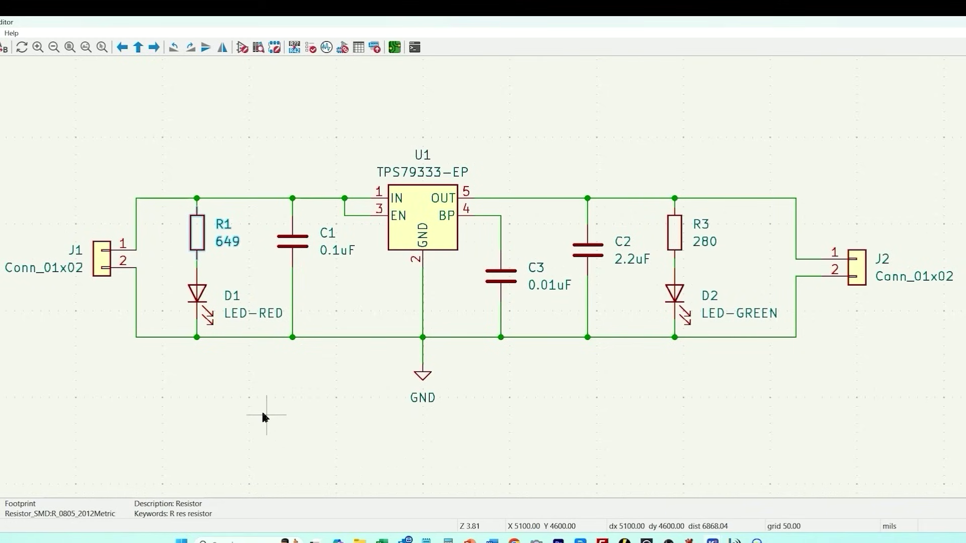
{"action": "left_click", "coordinate": [264, 415]}
{"action": "left_click", "coordinate": [263, 413]}
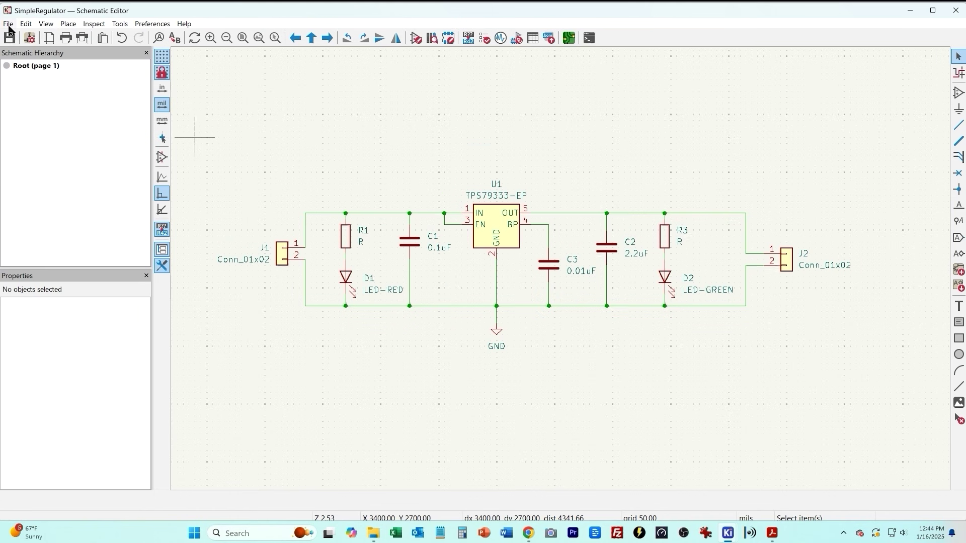
Run Tools > Update PCB from Schematic to import all footprints, giving 23 pads and 6 nets
{"action": "left_click", "coordinate": [8, 24]}
{"action": "left_click", "coordinate": [121, 24]}
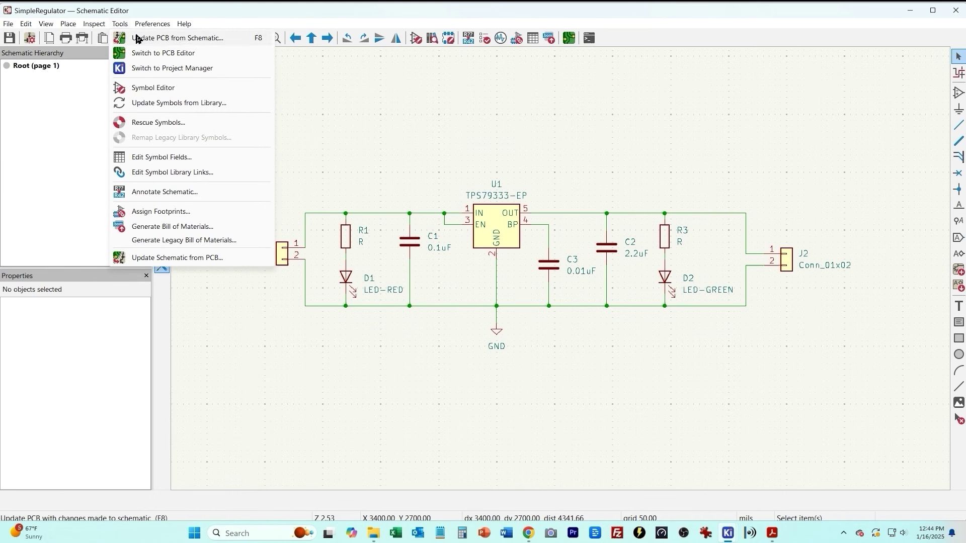
{"action": "left_click", "coordinate": [136, 38]}
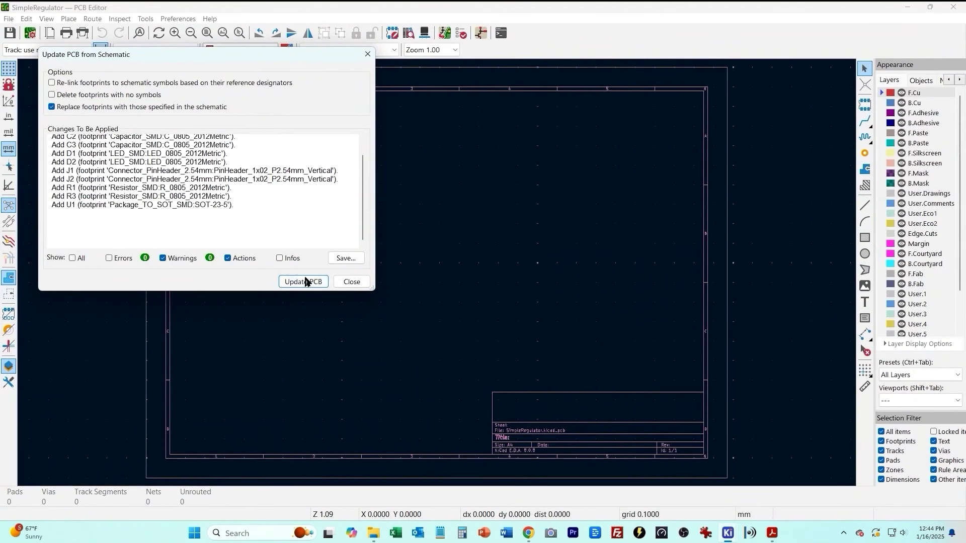
{"action": "left_click", "coordinate": [304, 282]}
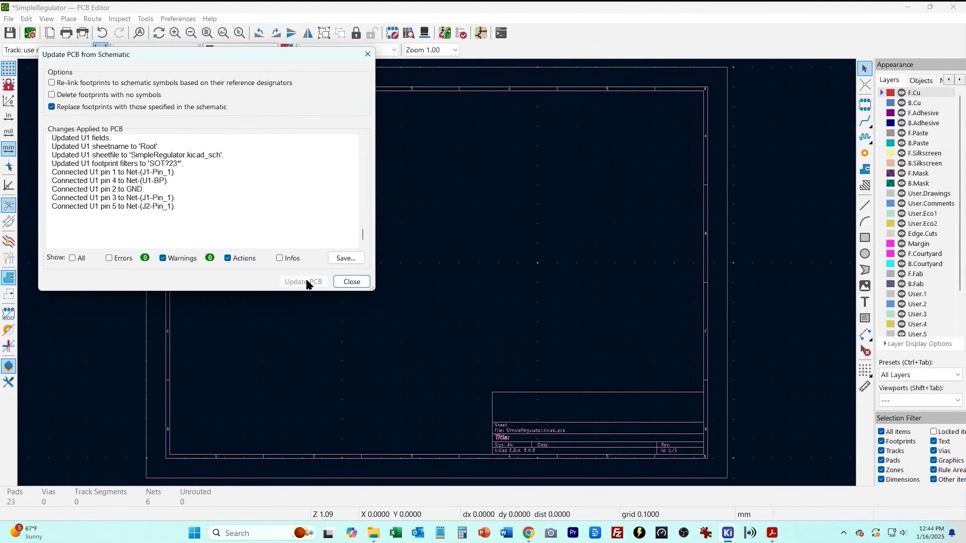
Drop the imported footprints onto the board and centre them in view
{"action": "left_click", "coordinate": [351, 282]}
{"action": "left_click", "coordinate": [437, 252]}
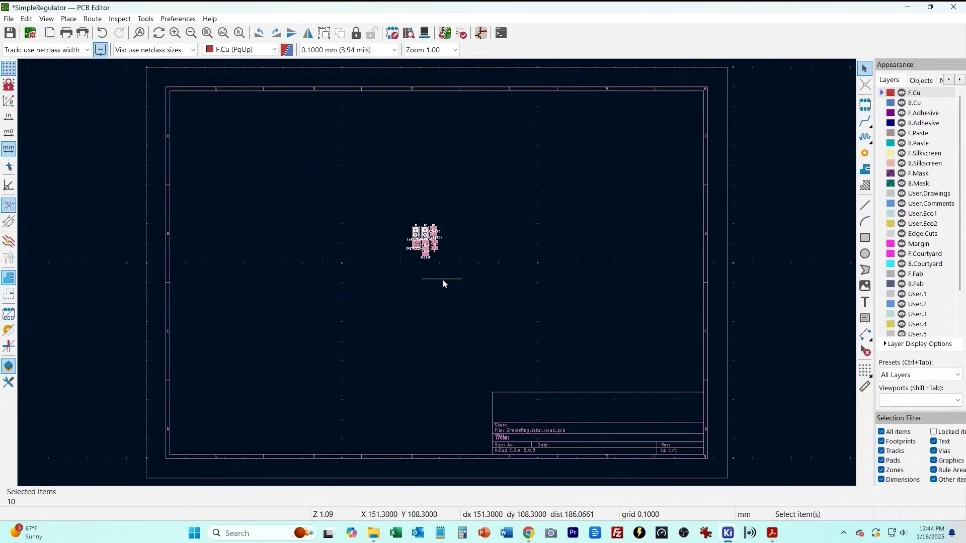
{"action": "scroll", "coordinate": [438, 272], "scroll_direction": "up", "scroll_amount": 5}
{"action": "left_click", "coordinate": [379, 250]}
{"action": "middle_click_drag", "start_coordinate": [236, 166], "coordinate": [333, 255]}
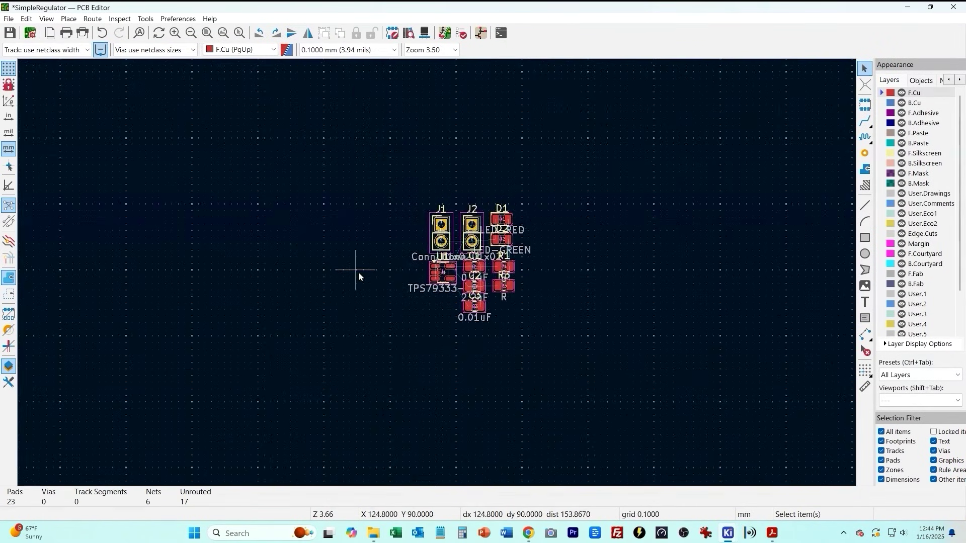
{"action": "scroll", "coordinate": [358, 273], "scroll_direction": "up", "scroll_amount": 4}
{"action": "middle_click_drag", "start_coordinate": [473, 239], "coordinate": [343, 242]}
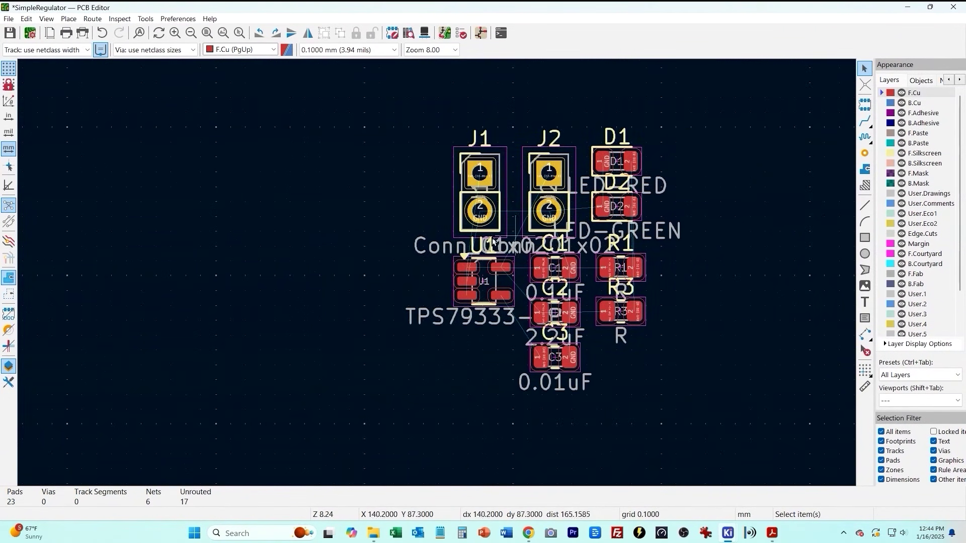
Move connector J1 far to the left and J2 to the right side
{"action": "left_click_drag", "start_coordinate": [510, 153], "coordinate": [287, 236]}
{"action": "left_click", "coordinate": [571, 157]}
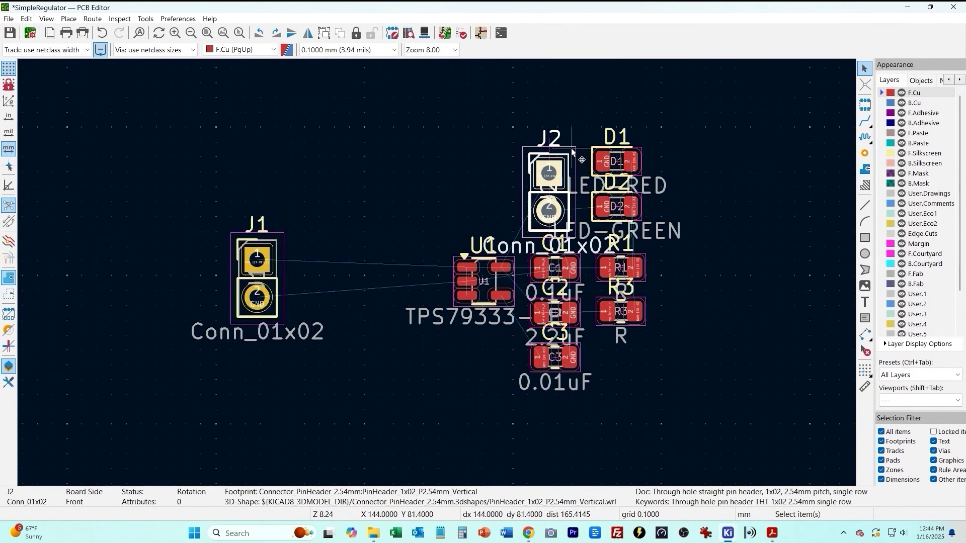
{"action": "left_click_drag", "start_coordinate": [572, 148], "coordinate": [797, 272]}
{"action": "left_click", "coordinate": [615, 364]}
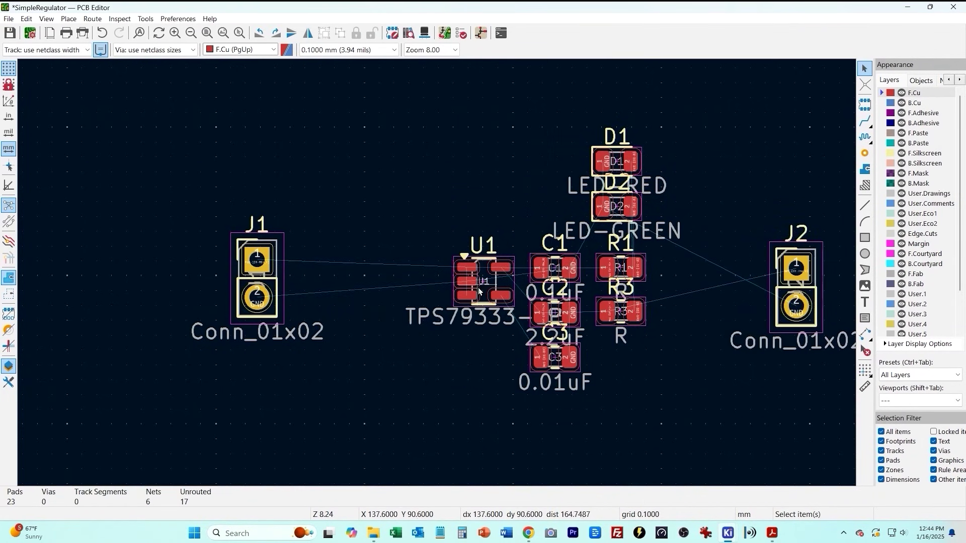
{"action": "left_click", "coordinate": [445, 294]}
{"action": "left_click", "coordinate": [421, 231]}
{"action": "left_click", "coordinate": [461, 283]}
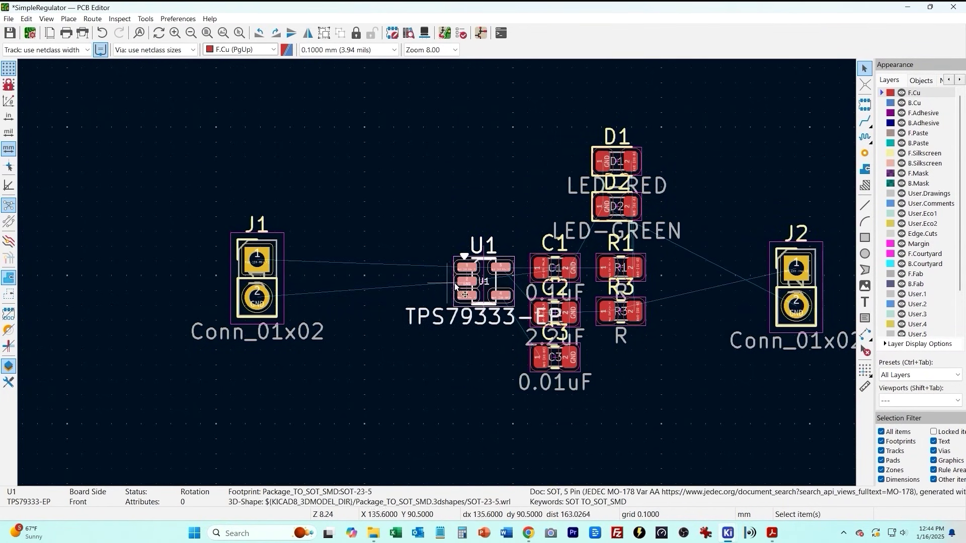
{"action": "left_click", "coordinate": [464, 231]}
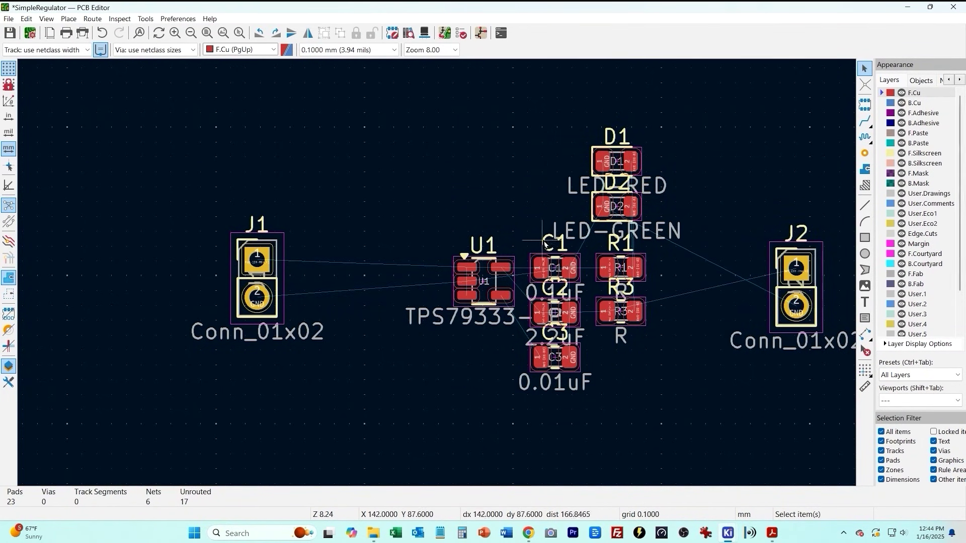
Rotate C1 by 90 degrees and place it left of U1
{"action": "left_click", "coordinate": [568, 258]}
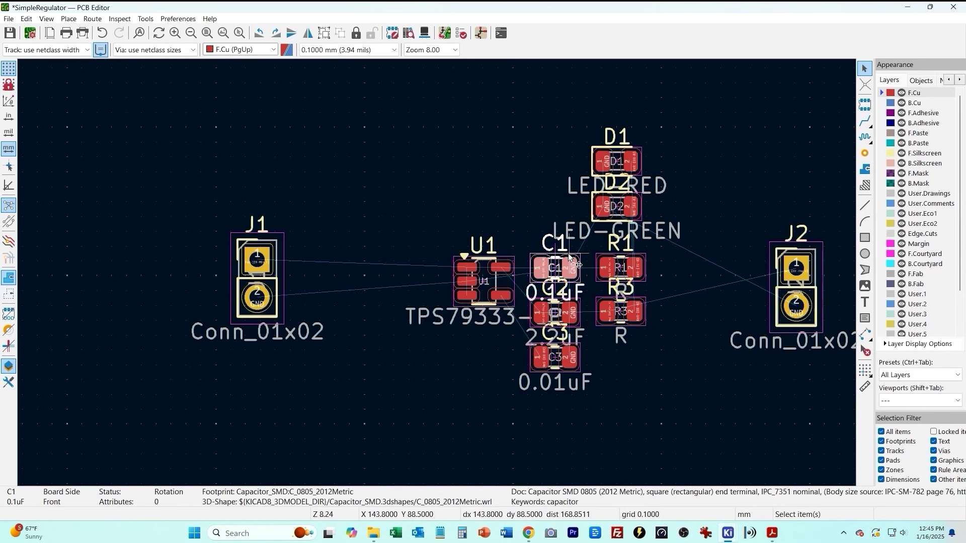
{"action": "key", "text": "r"}
{"action": "key", "text": "r"}
{"action": "key", "text": "r"}
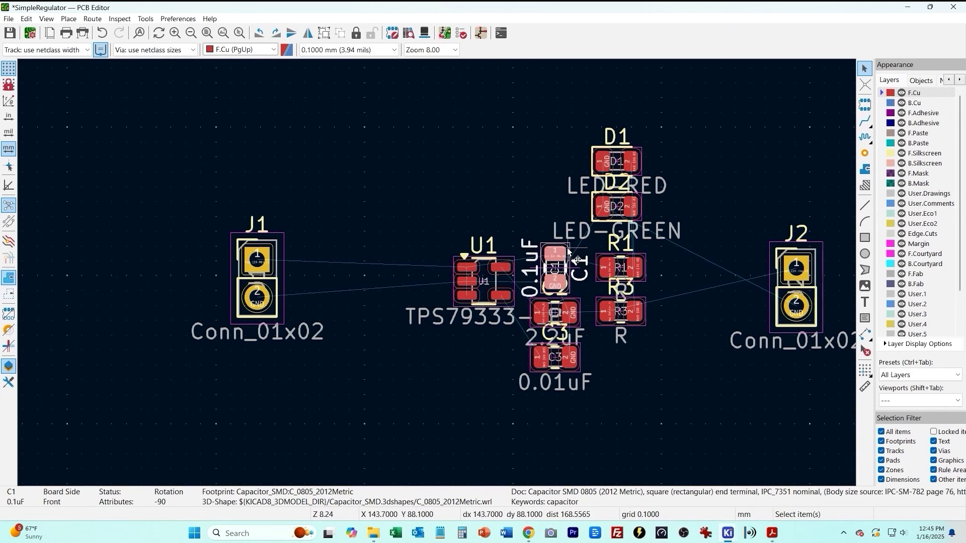
{"action": "left_click_drag", "start_coordinate": [568, 249], "coordinate": [377, 292]}
{"action": "left_click", "coordinate": [384, 381]}
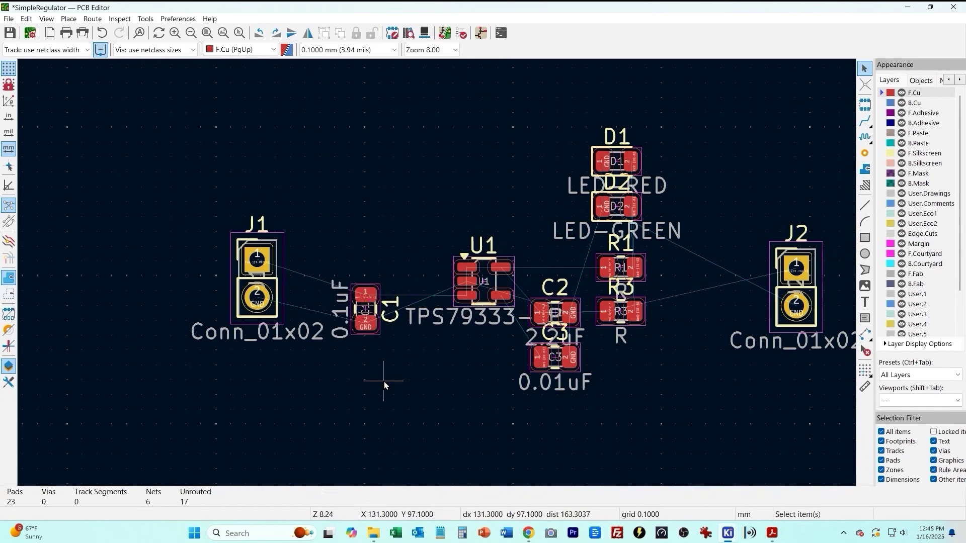
{"action": "left_click", "coordinate": [368, 298]}
{"action": "key", "text": "Escape"}
Move D1, D2, R1 and R3 far left, and place C2 up and right of U1
{"action": "left_click_drag", "start_coordinate": [585, 121], "coordinate": [687, 360]}
{"action": "left_click_drag", "start_coordinate": [621, 266], "coordinate": [47, 337]}
{"action": "left_click", "coordinate": [639, 408]}
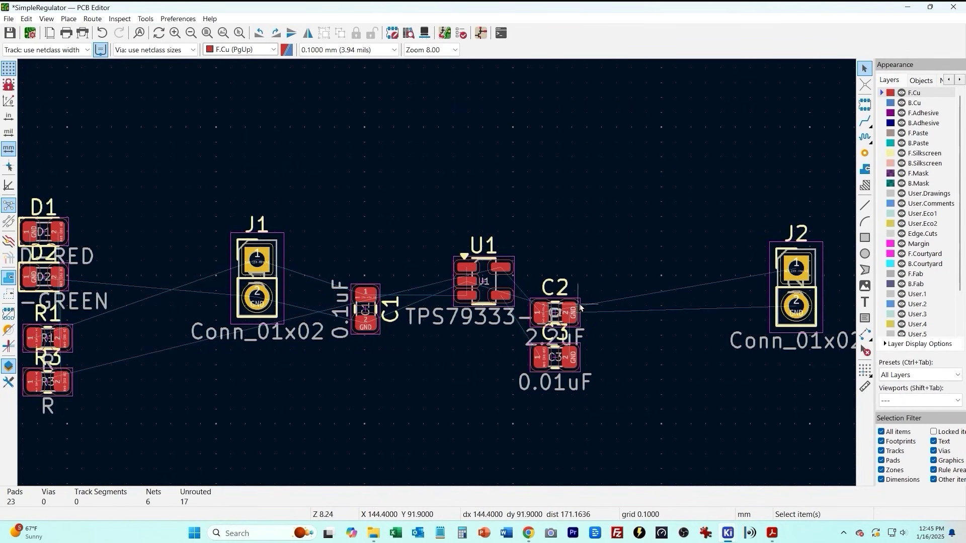
{"action": "left_click", "coordinate": [582, 303]}
{"action": "left_click_drag", "start_coordinate": [584, 306], "coordinate": [639, 249]}
{"action": "left_click", "coordinate": [605, 448]}
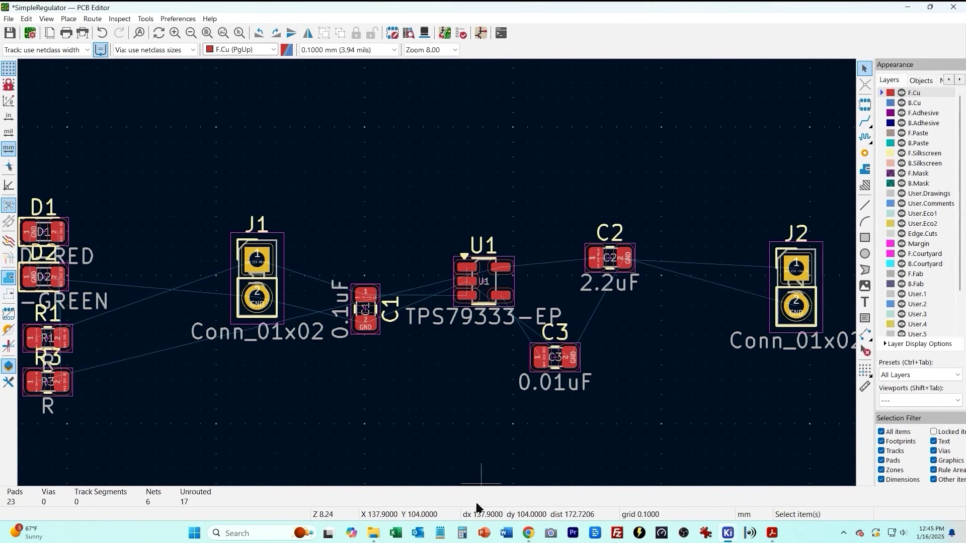
{"action": "mouse_move", "coordinate": [728, 538]}
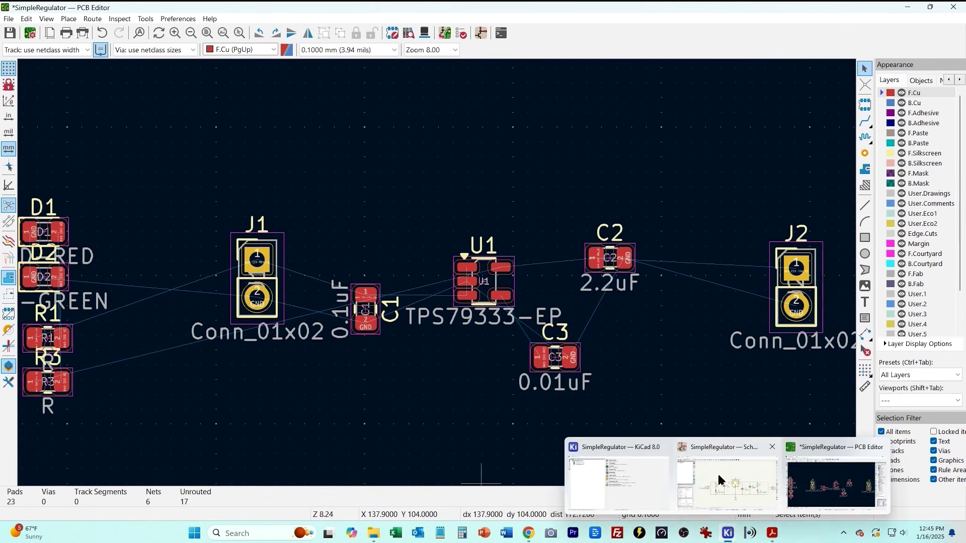
{"action": "left_click", "coordinate": [711, 468]}
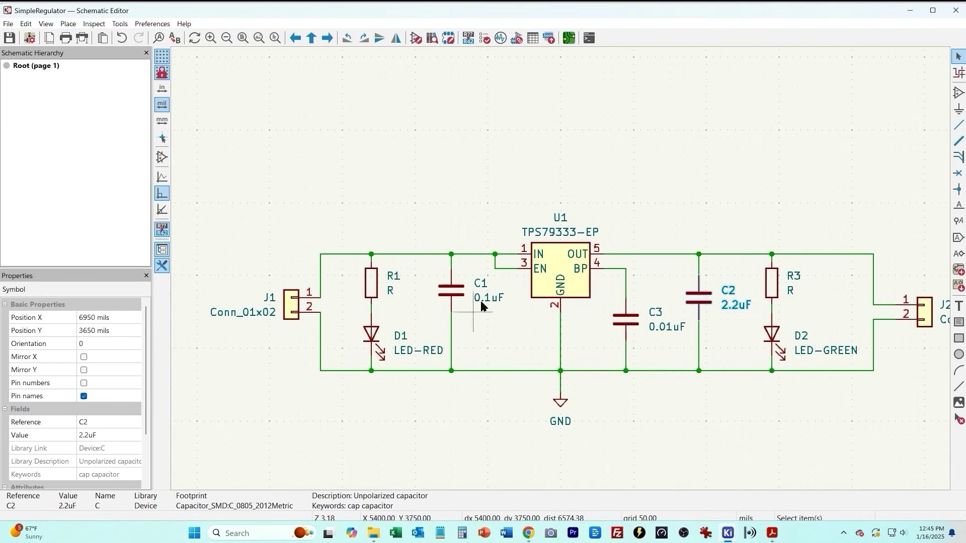
Rotate C2 by 90 degrees and place it beside U1
{"action": "key", "text": "alt+Tab"}
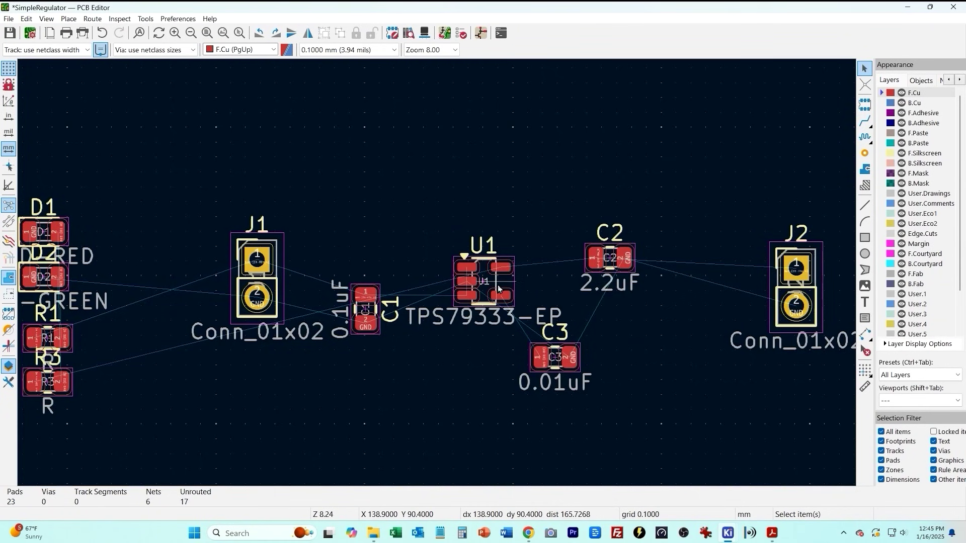
{"action": "scroll", "coordinate": [500, 294], "scroll_direction": "up", "scroll_amount": 6}
{"action": "scroll", "coordinate": [457, 272], "scroll_direction": "down", "scroll_amount": 2}
{"action": "scroll", "coordinate": [442, 276], "scroll_direction": "up", "scroll_amount": 1}
{"action": "left_click", "coordinate": [740, 183]}
{"action": "left_click", "coordinate": [593, 252]}
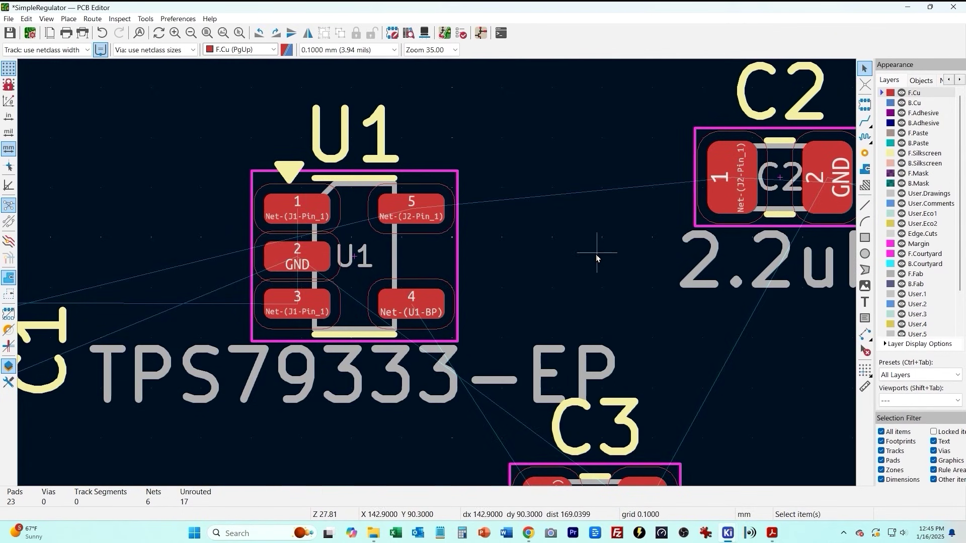
{"action": "left_click", "coordinate": [751, 233]}
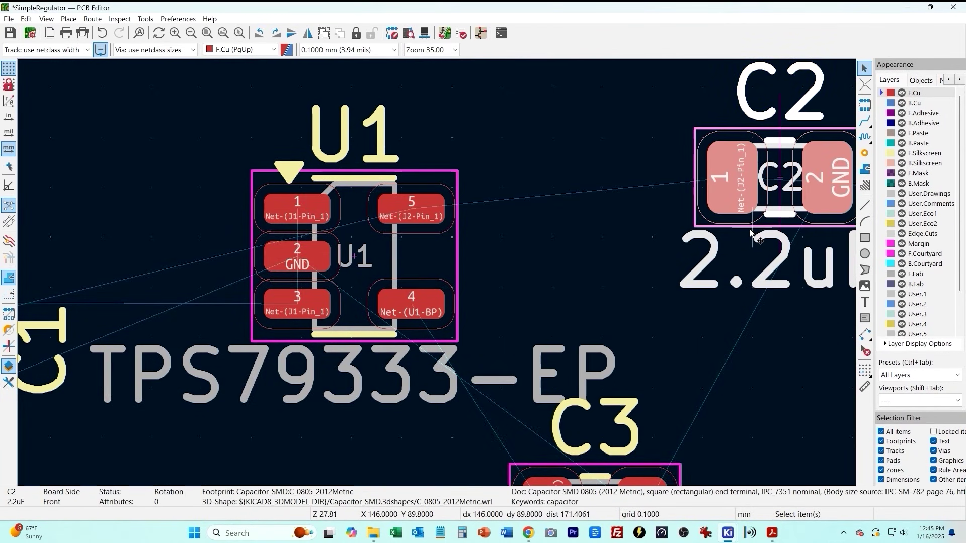
{"action": "key", "text": "m"}
{"action": "key", "text": "r"}
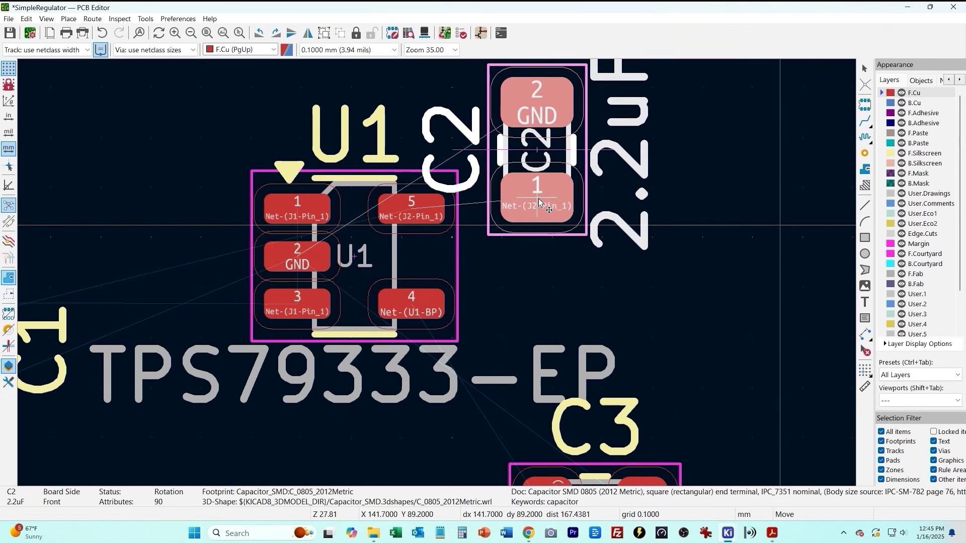
{"action": "left_click", "coordinate": [539, 203]}
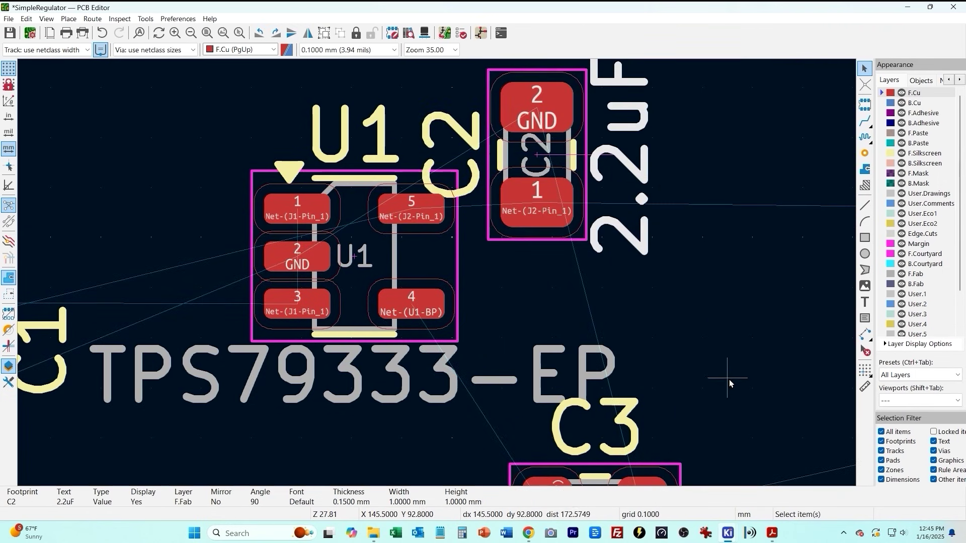
Rotate C3 to -90 degrees and place it beside U1
{"action": "middle_click_drag", "start_coordinate": [703, 394], "coordinate": [667, 243]}
{"action": "left_click", "coordinate": [613, 293]}
{"action": "key", "text": "r"}
{"action": "key", "text": "r"}
{"action": "key", "text": "r"}
{"action": "key", "text": "m"}
{"action": "left_click", "coordinate": [485, 167]}
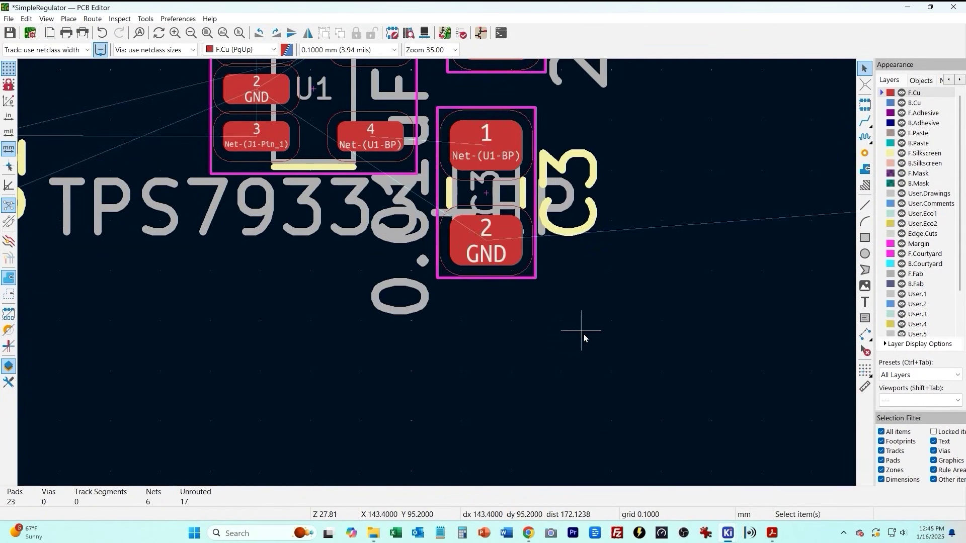
Delete the Conn_01x02, 0.1uF, TPS79333-EP and 0.01uF value labels
{"action": "scroll", "coordinate": [515, 397], "scroll_direction": "down", "scroll_amount": 3}
{"action": "left_click", "coordinate": [238, 355]}
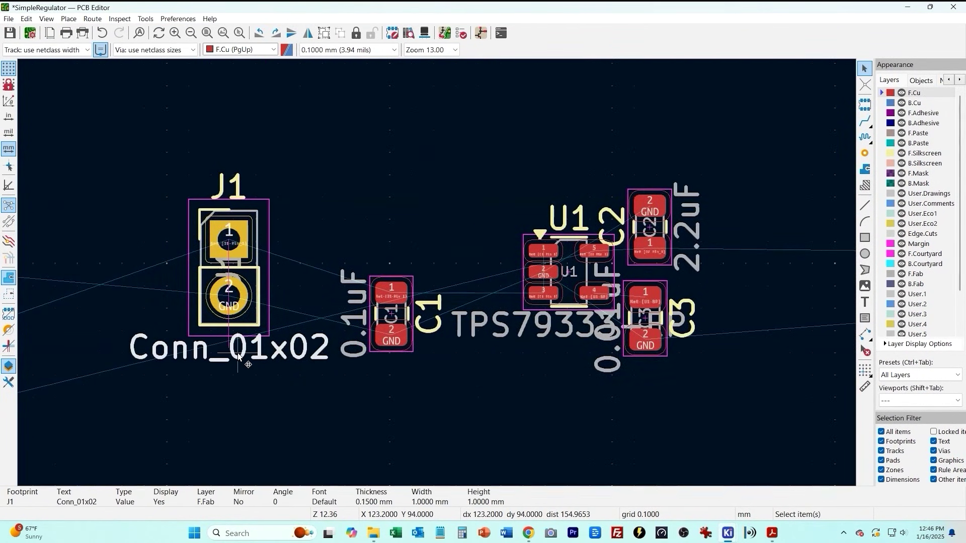
{"action": "key", "text": "Delete"}
{"action": "left_click", "coordinate": [358, 343]}
{"action": "key", "text": "Delete"}
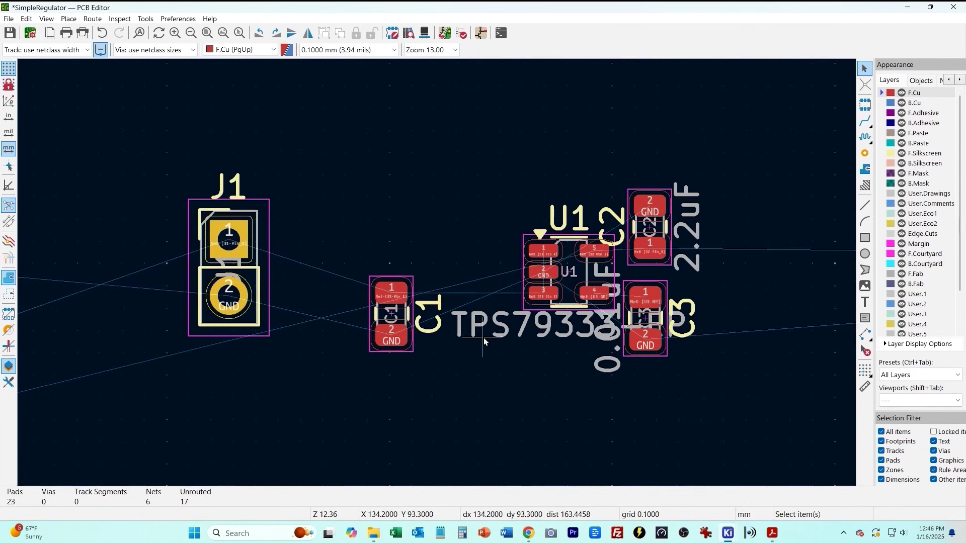
{"action": "left_click", "coordinate": [484, 337]}
{"action": "key", "text": "Delete"}
{"action": "left_click", "coordinate": [607, 310]}
{"action": "key", "text": "Delete"}
{"action": "key", "text": "Delete"}
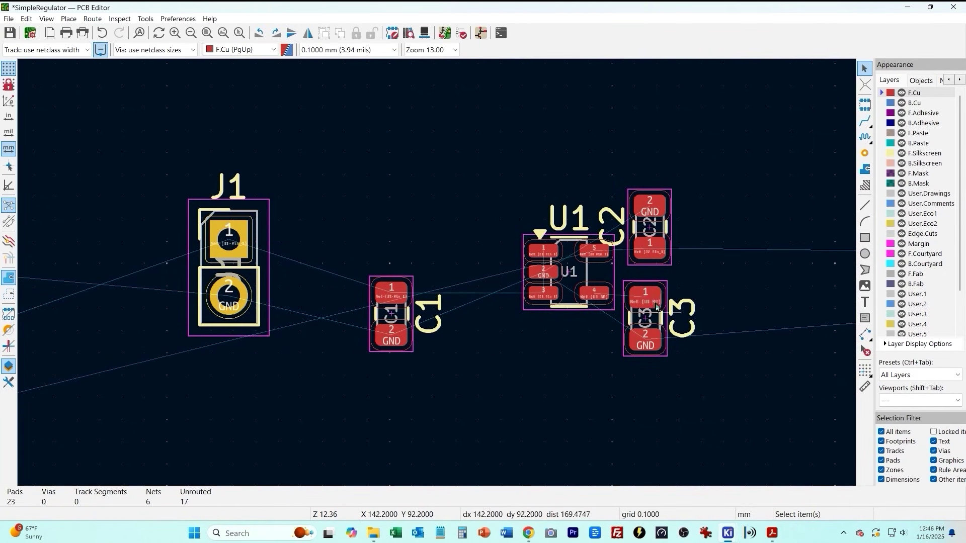
Nudge C3 slightly to the right
{"action": "left_click", "coordinate": [653, 282]}
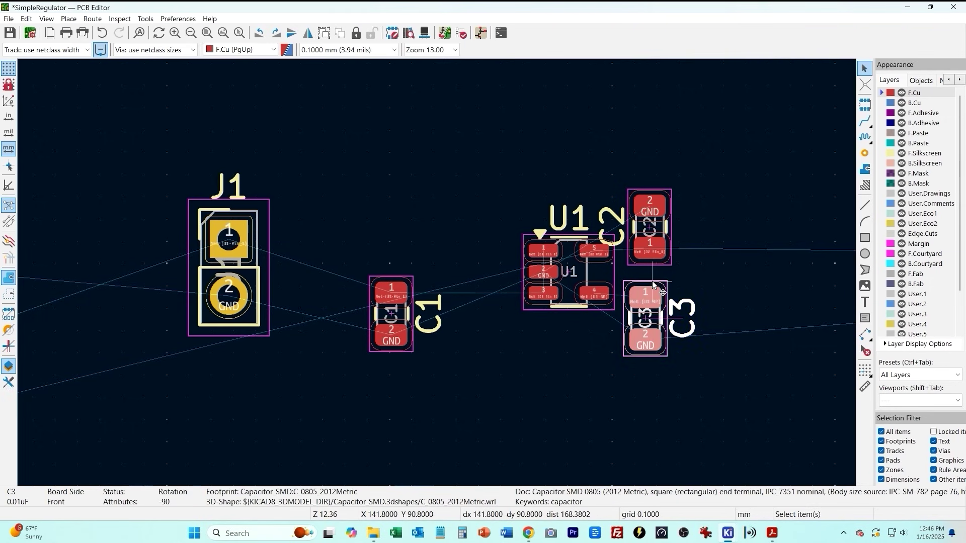
{"action": "key", "text": "m"}
{"action": "left_click", "coordinate": [649, 296]}
{"action": "scroll", "coordinate": [649, 295], "scroll_direction": "down", "scroll_amount": 4}
{"action": "left_click", "coordinate": [663, 403]}
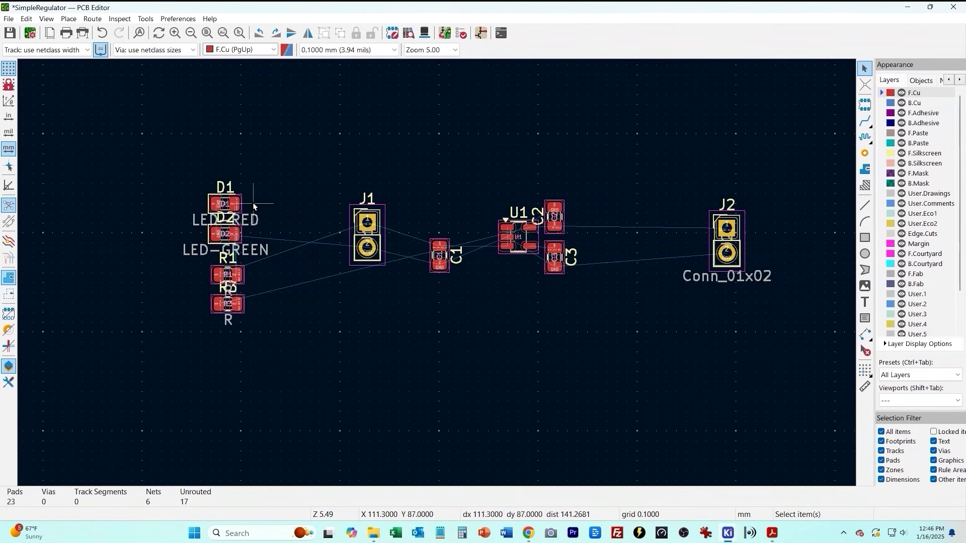
Bring D1 and R1 below C1, with D1 rotated to sit right beside R1
{"action": "left_click", "coordinate": [243, 196]}
{"action": "left_click_drag", "start_coordinate": [242, 196], "coordinate": [485, 333]}
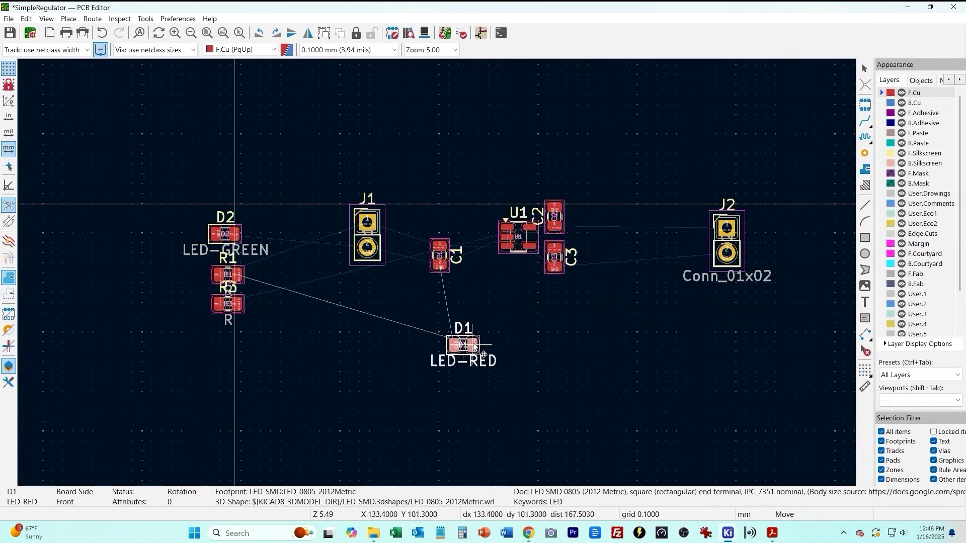
{"action": "left_click", "coordinate": [263, 339]}
{"action": "left_click", "coordinate": [242, 278]}
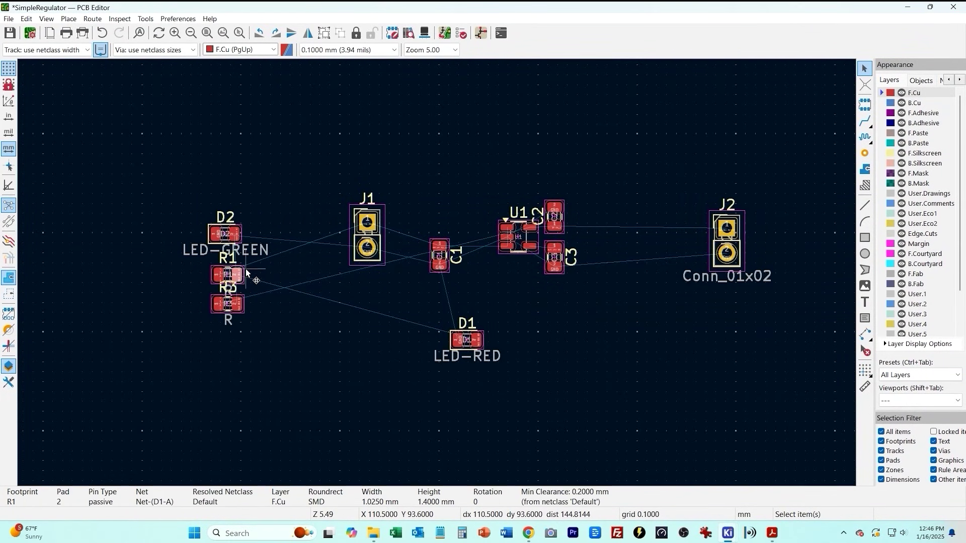
{"action": "left_click_drag", "start_coordinate": [244, 271], "coordinate": [413, 332]}
{"action": "scroll", "coordinate": [408, 348], "scroll_direction": "up", "scroll_amount": 5}
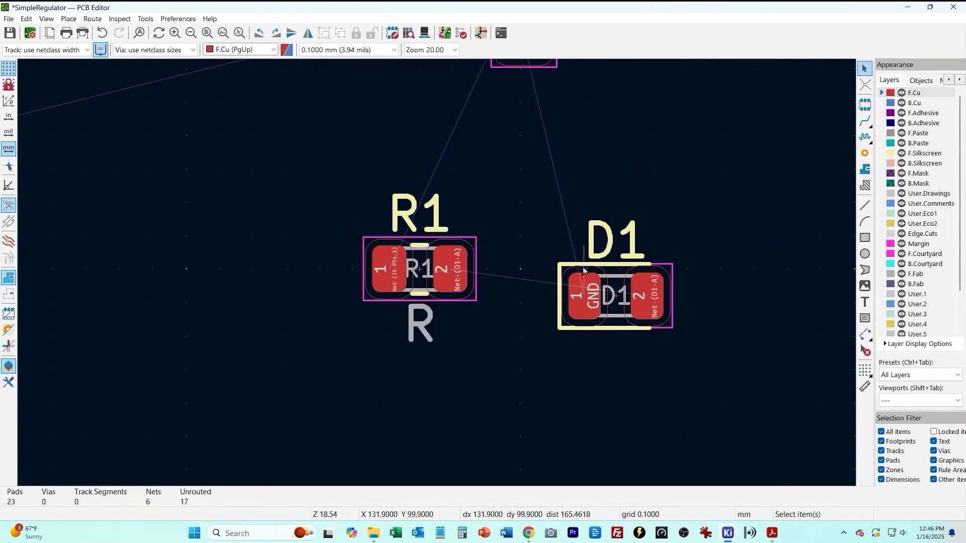
{"action": "left_click", "coordinate": [457, 331]}
{"action": "key", "text": "r"}
{"action": "key", "text": "r"}
{"action": "left_click_drag", "start_coordinate": [582, 265], "coordinate": [509, 240]}
{"action": "left_click", "coordinate": [236, 246]}
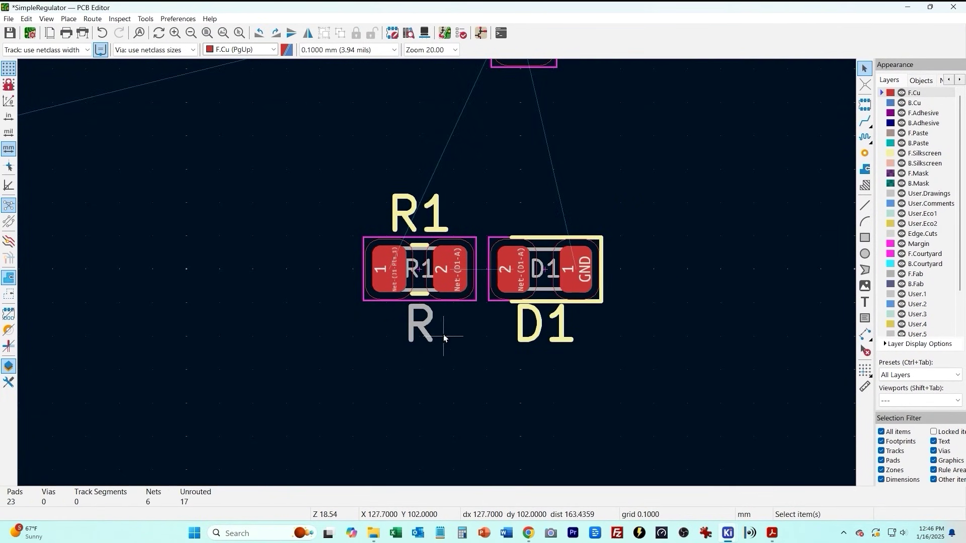
Delete R1's value text, stand the R1/D1 pair vertically left of C1, and move R3 near C2
{"action": "left_click", "coordinate": [417, 331]}
{"action": "key", "text": "Delete"}
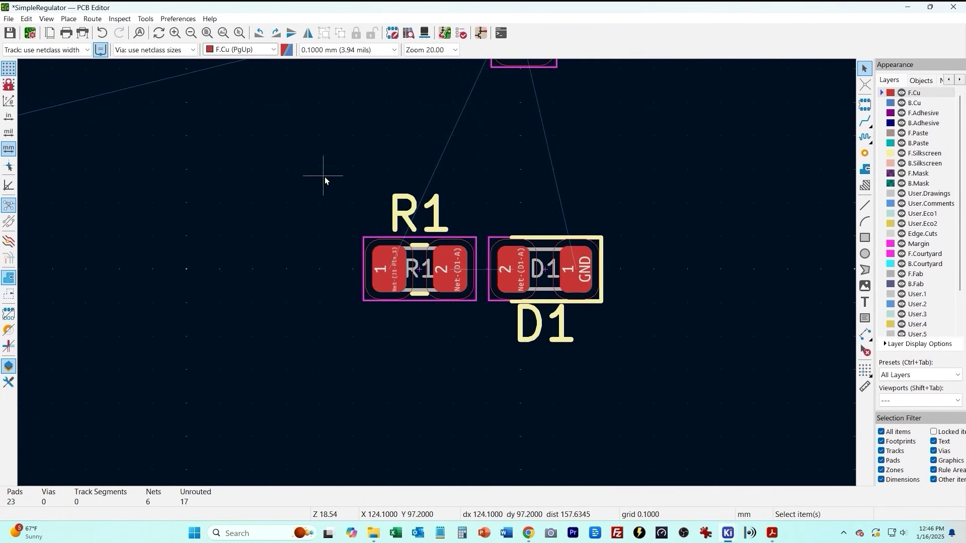
{"action": "left_click_drag", "start_coordinate": [325, 172], "coordinate": [609, 342]}
{"action": "key", "text": "r"}
{"action": "key", "text": "Escape"}
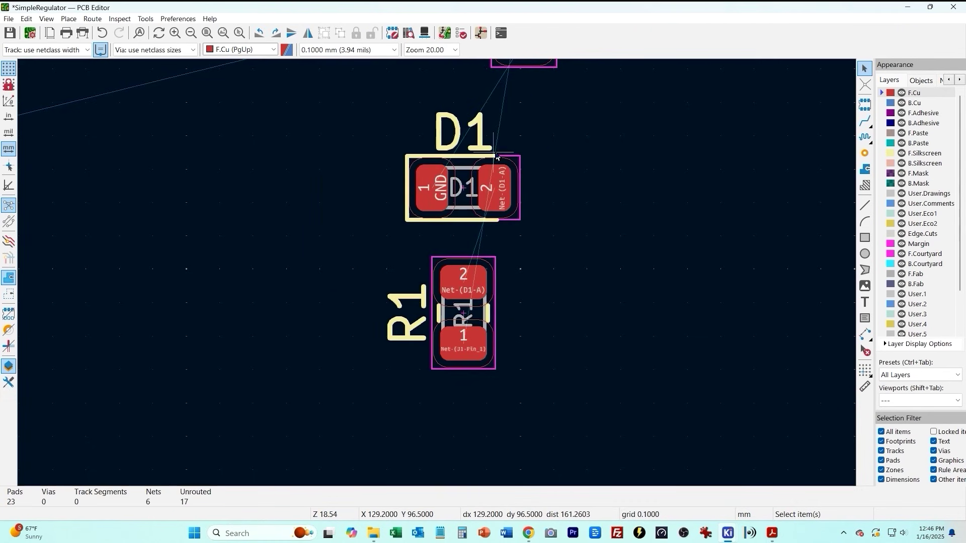
{"action": "key", "text": "ctrl+z"}
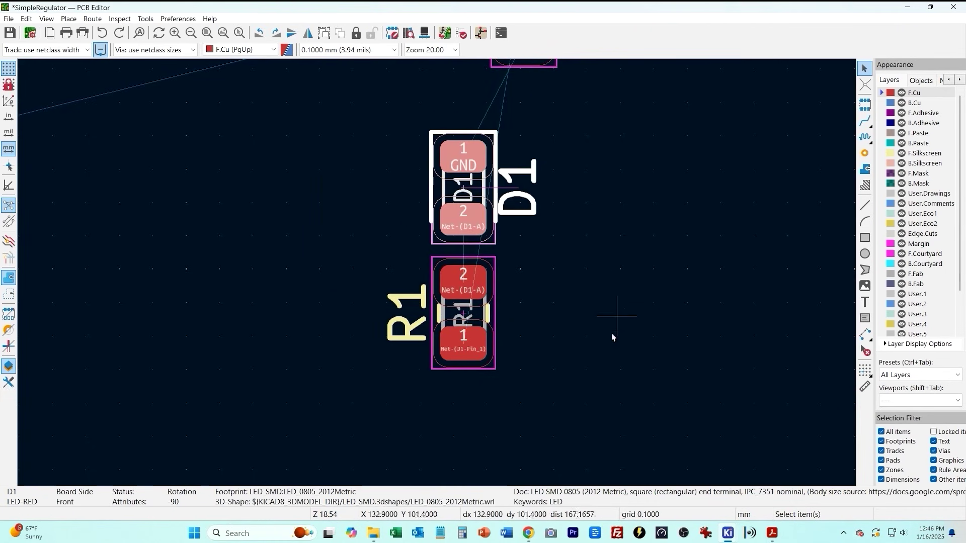
{"action": "key", "text": "r"}
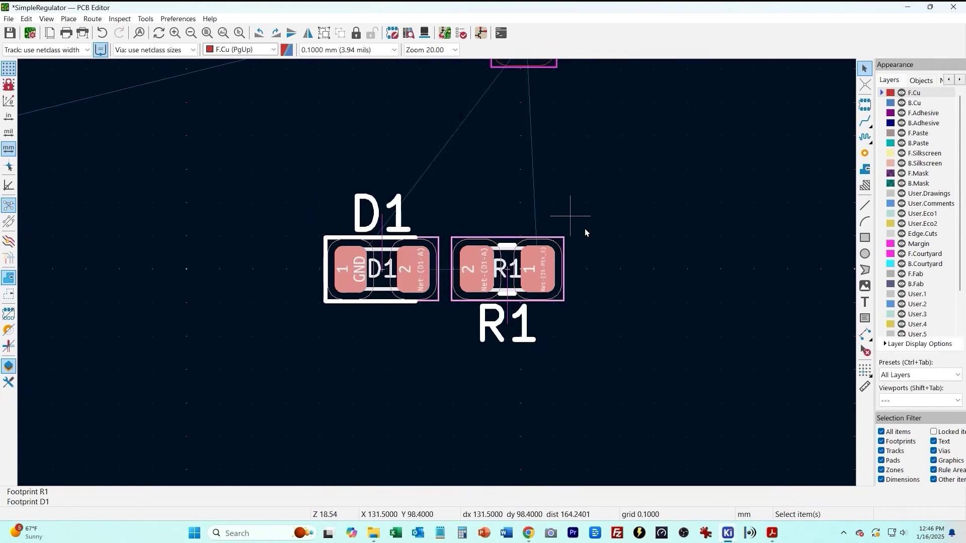
{"action": "key", "text": "r"}
{"action": "key", "text": "Escape"}
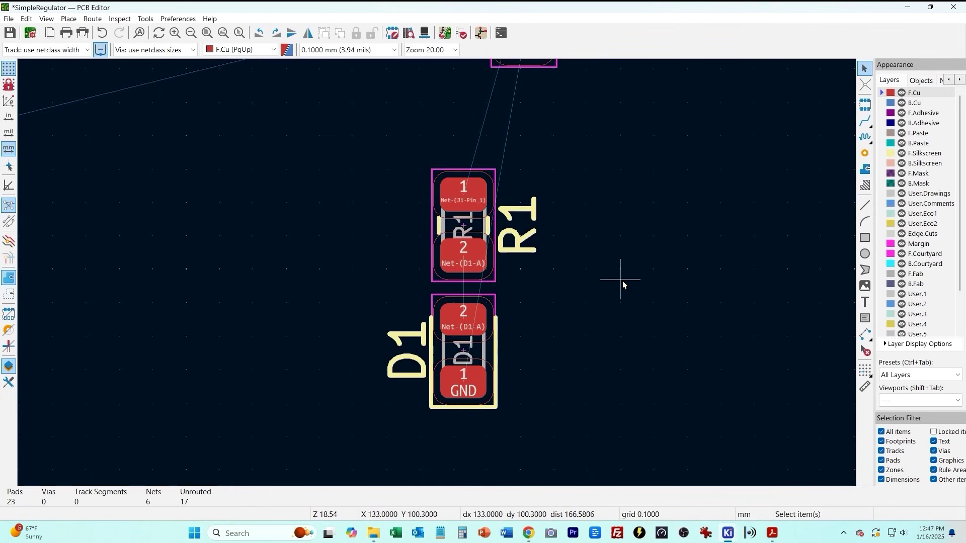
{"action": "scroll", "coordinate": [579, 297], "scroll_direction": "down", "scroll_amount": 3}
{"action": "left_click_drag", "start_coordinate": [529, 339], "coordinate": [533, 214]}
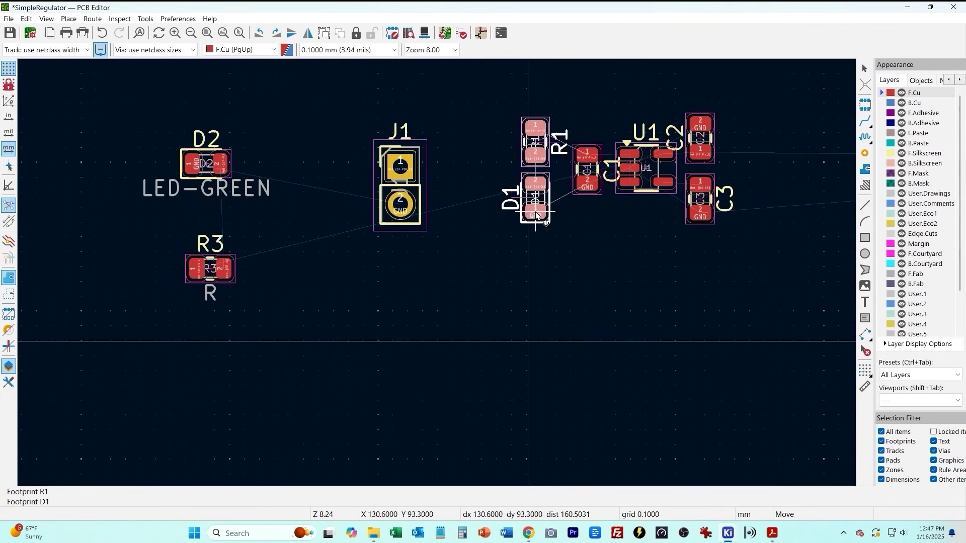
{"action": "middle_click_drag", "start_coordinate": [534, 216], "coordinate": [412, 270]}
{"action": "left_click_drag", "start_coordinate": [90, 319], "coordinate": [694, 191]}
Place D2 below R3, delete its LED-GREEN value text, and shift the pair toward C2 and C3
{"action": "left_click_drag", "start_coordinate": [105, 221], "coordinate": [695, 286]}
{"action": "left_click", "coordinate": [708, 316]}
{"action": "key", "text": "Delete"}
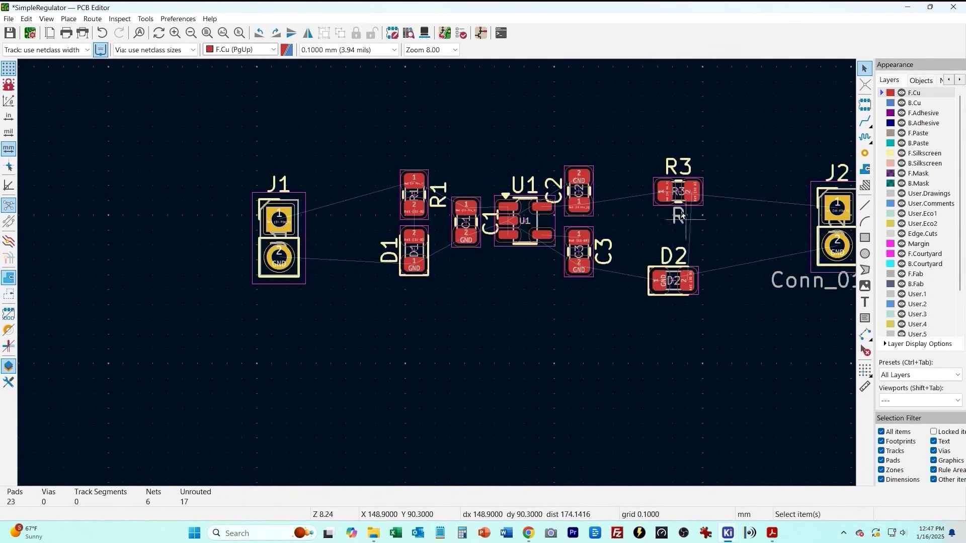
{"action": "scroll", "coordinate": [720, 246], "scroll_direction": "up", "scroll_amount": 5}
{"action": "left_click", "coordinate": [690, 274]}
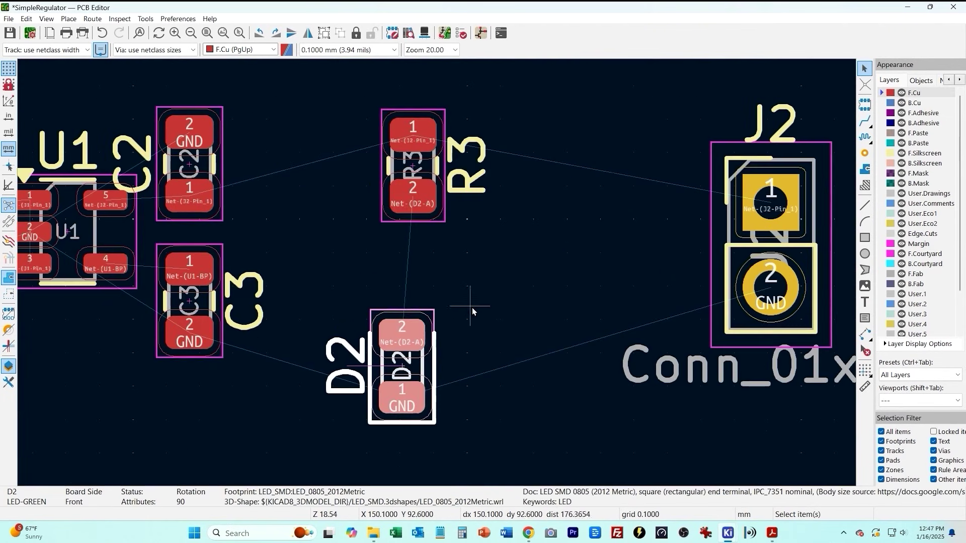
{"action": "left_click_drag", "start_coordinate": [432, 327], "coordinate": [443, 255]}
{"action": "left_click", "coordinate": [367, 354]}
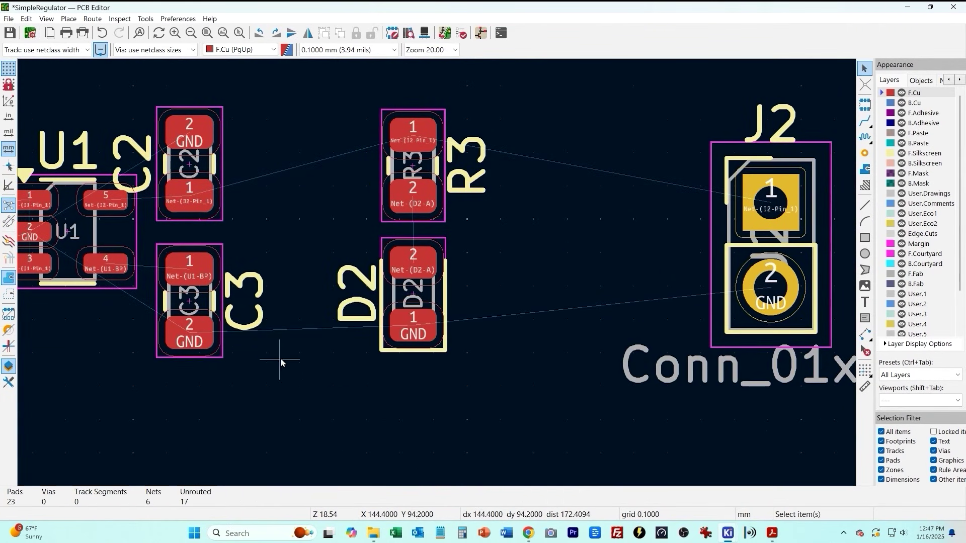
{"action": "left_click_drag", "start_coordinate": [336, 100], "coordinate": [506, 403]}
{"action": "left_click_drag", "start_coordinate": [444, 334], "coordinate": [387, 338]}
{"action": "key", "text": "Escape"}
Move the D2 and C2 reference labels to their right and shift R3/D2 further left
{"action": "left_click", "coordinate": [296, 293]}
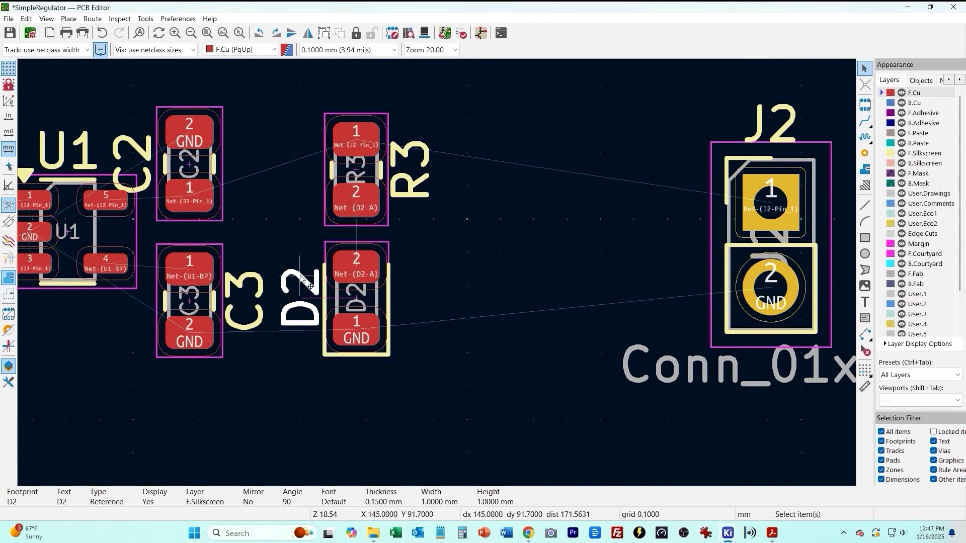
{"action": "left_click_drag", "start_coordinate": [306, 284], "coordinate": [425, 282]}
{"action": "key", "text": "Escape"}
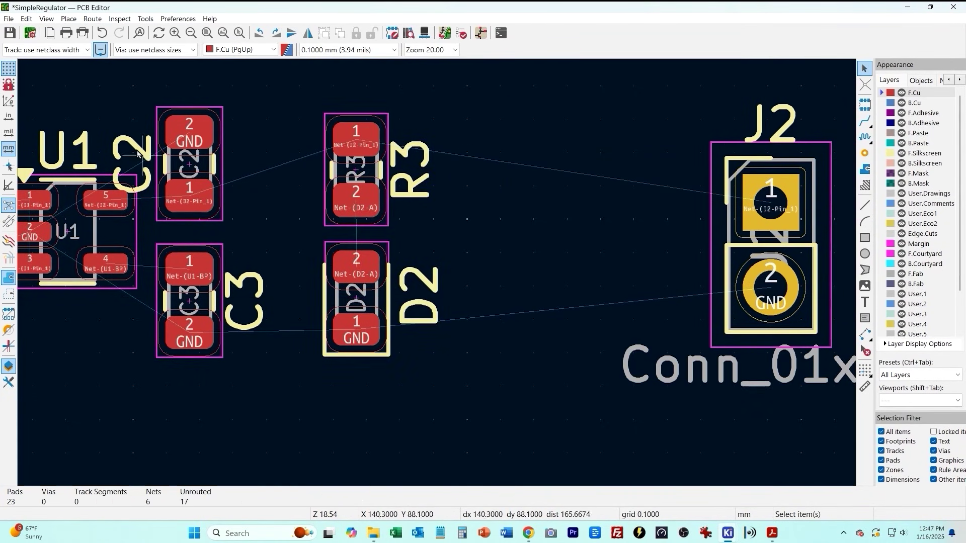
{"action": "left_click", "coordinate": [135, 149]}
{"action": "left_click_drag", "start_coordinate": [134, 150], "coordinate": [249, 161]}
{"action": "left_click_drag", "start_coordinate": [302, 103], "coordinate": [453, 398]}
{"action": "left_click_drag", "start_coordinate": [375, 340], "coordinate": [345, 336]}
Pull connector J2 left to sit right beside R3 and D2
{"action": "left_click", "coordinate": [446, 433]}
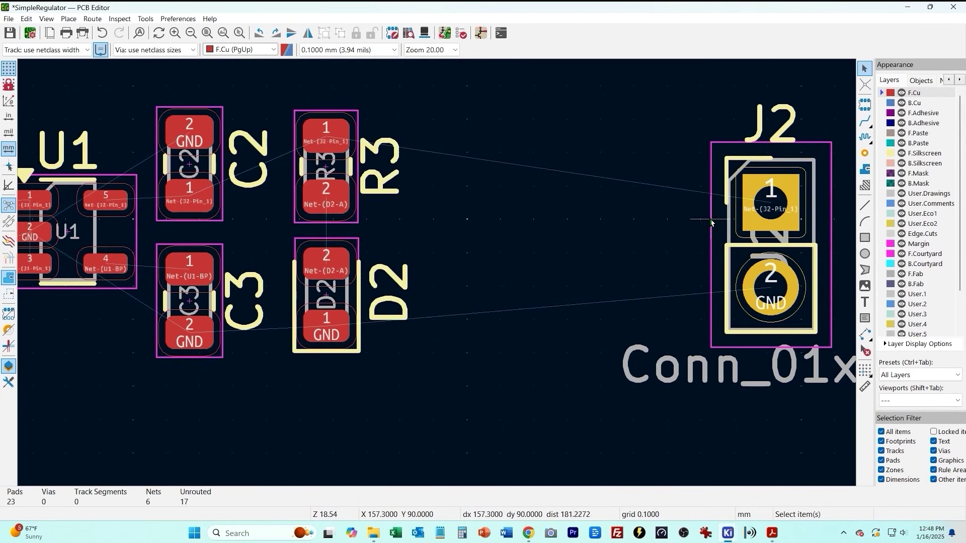
{"action": "left_click_drag", "start_coordinate": [753, 246], "coordinate": [519, 227]}
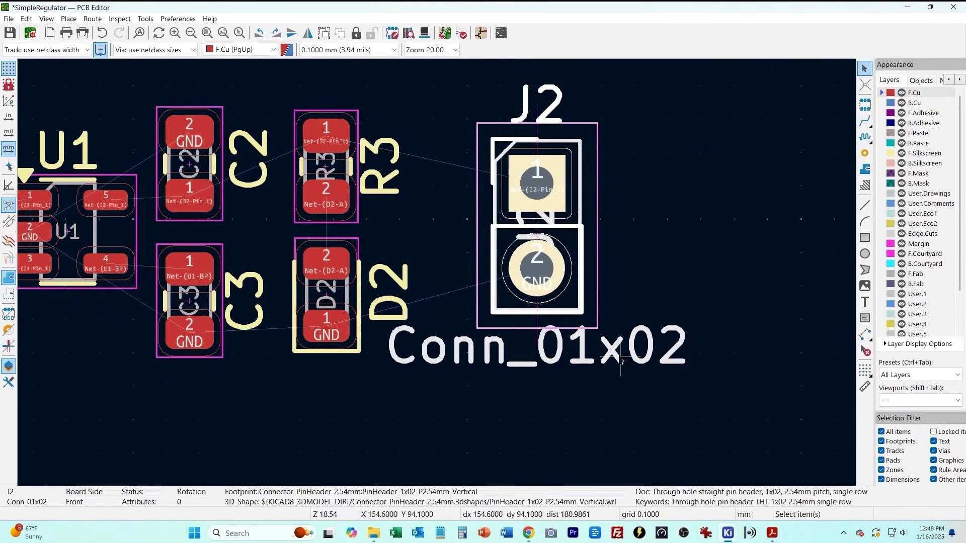
{"action": "left_click", "coordinate": [668, 409]}
{"action": "left_click", "coordinate": [679, 384]}
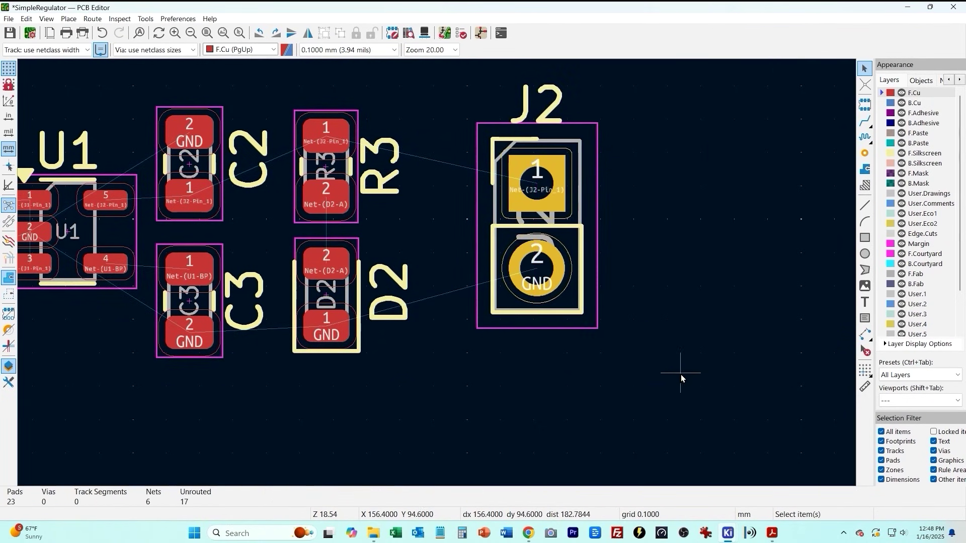
{"action": "scroll", "coordinate": [515, 189], "scroll_direction": "down", "scroll_amount": 2}
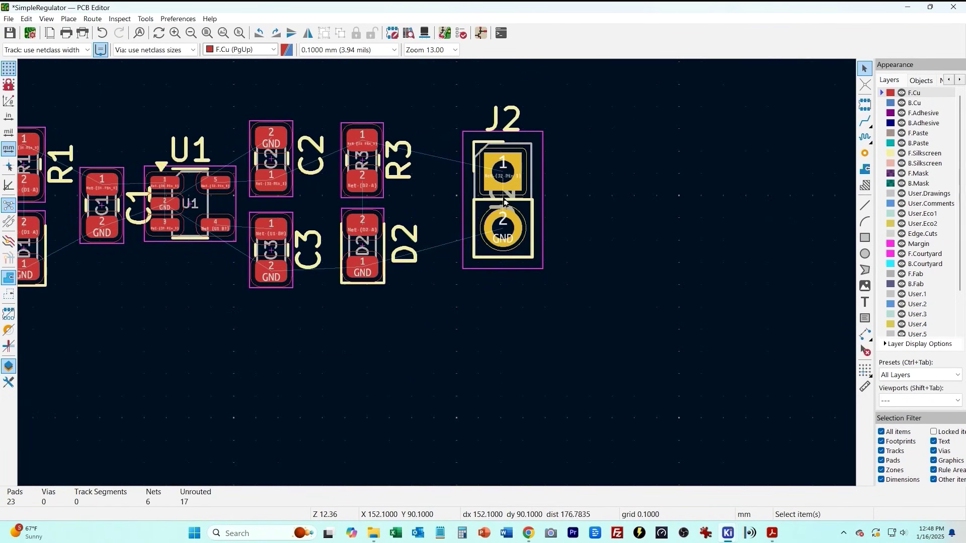
{"action": "left_click", "coordinate": [510, 228]}
{"action": "left_click", "coordinate": [550, 322]}
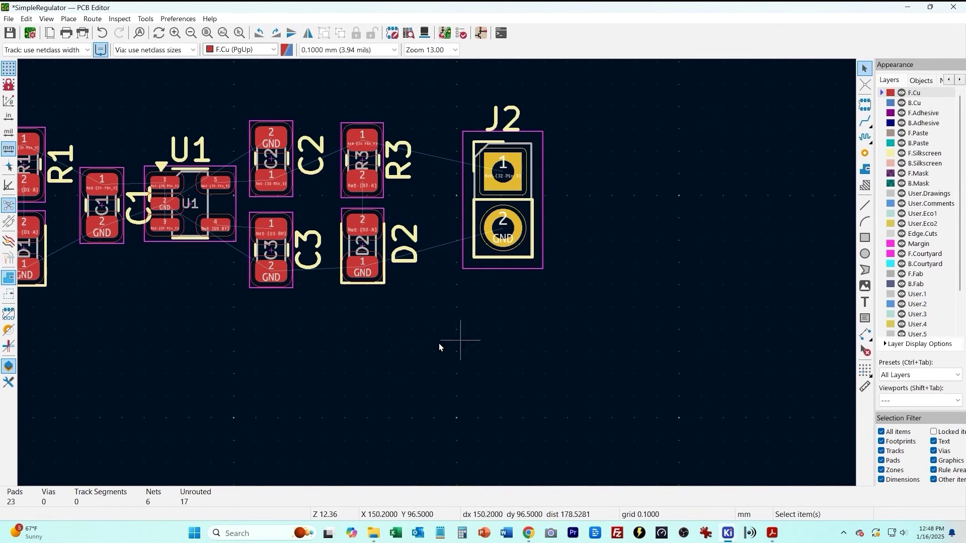
{"action": "scroll", "coordinate": [302, 368], "scroll_direction": "left", "scroll_amount": 3}
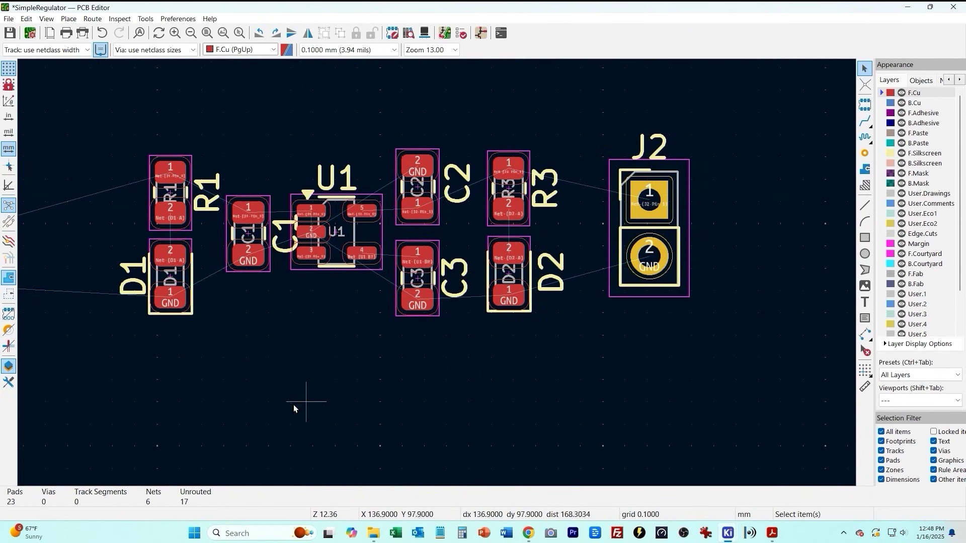
Route single tracks for C1–U1 pin 1, R1–C1, R1–D1 and U1 pin 3–C1
{"action": "scroll", "coordinate": [311, 303], "scroll_direction": "up", "scroll_amount": 2}
{"action": "key", "text": "x"}
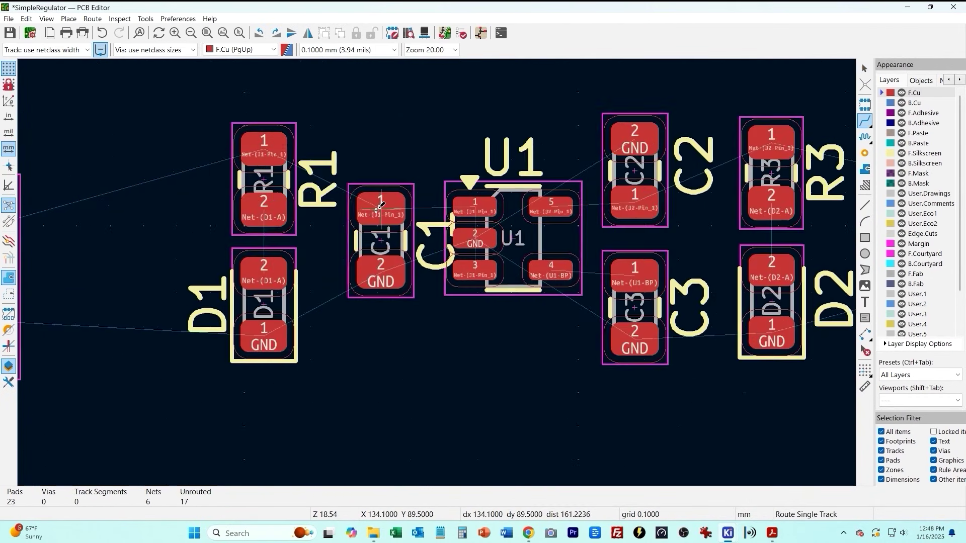
{"action": "left_click", "coordinate": [377, 208]}
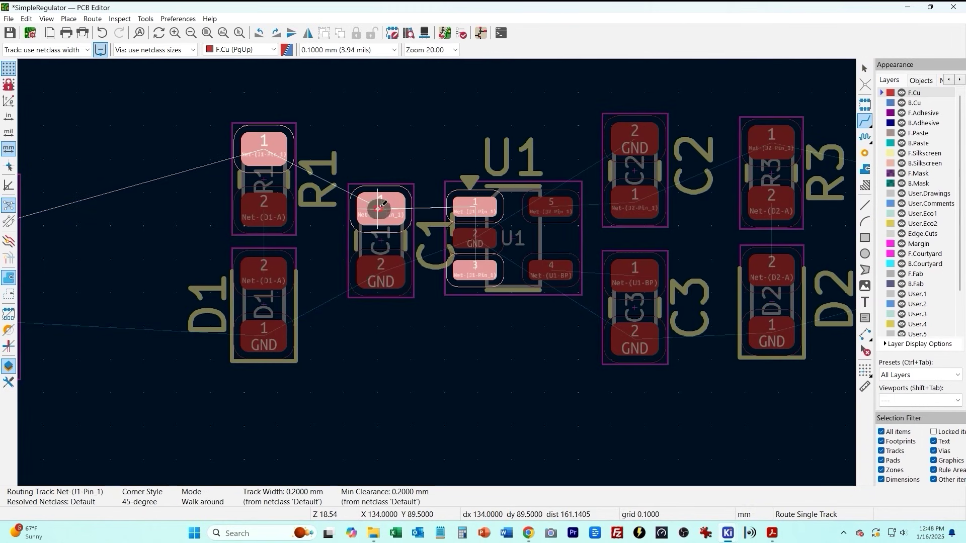
{"action": "left_click", "coordinate": [480, 211]}
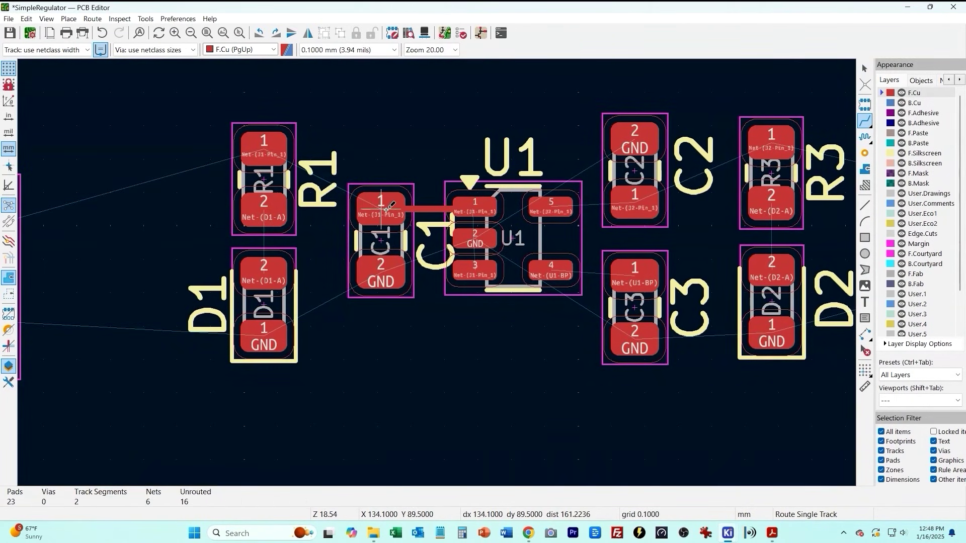
{"action": "left_click", "coordinate": [263, 147]}
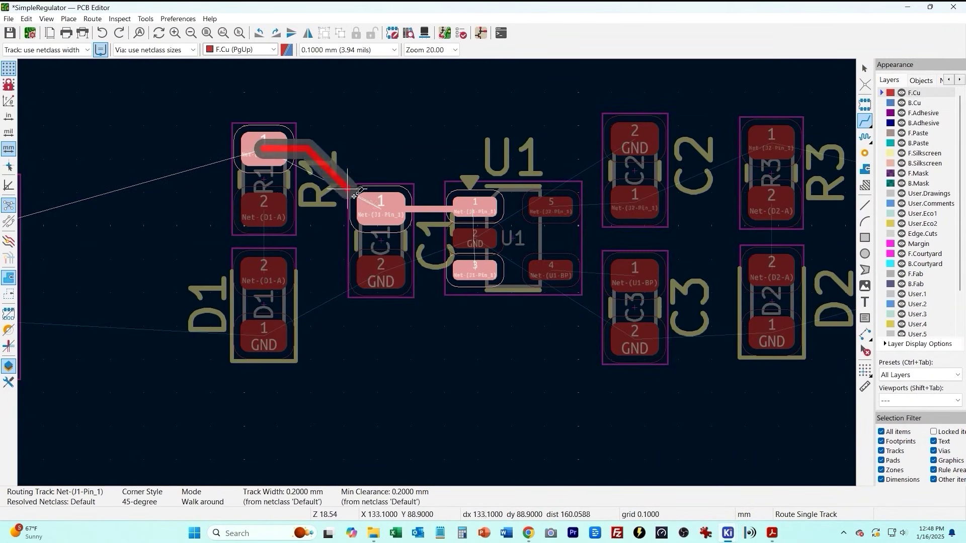
{"action": "left_click", "coordinate": [373, 213]}
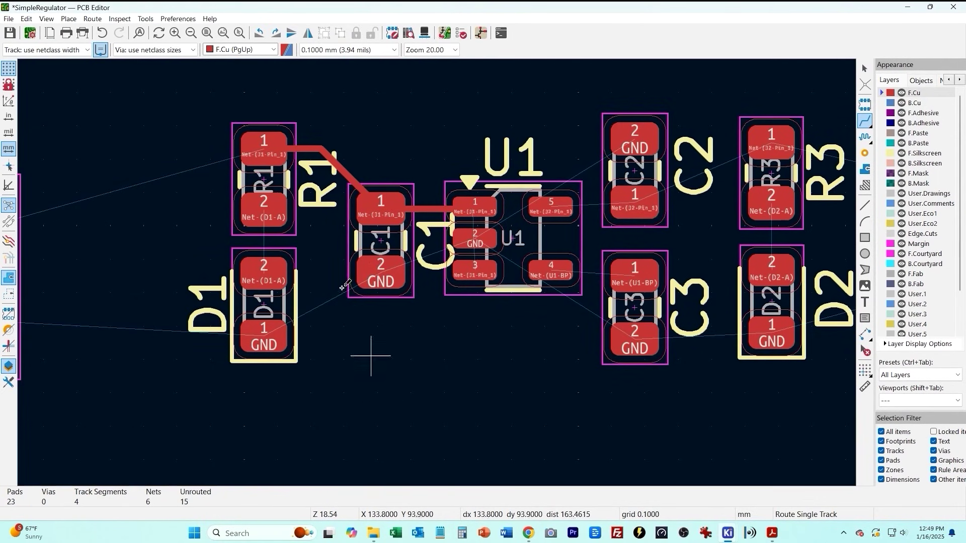
{"action": "left_click", "coordinate": [264, 202]}
{"action": "left_click", "coordinate": [266, 269]}
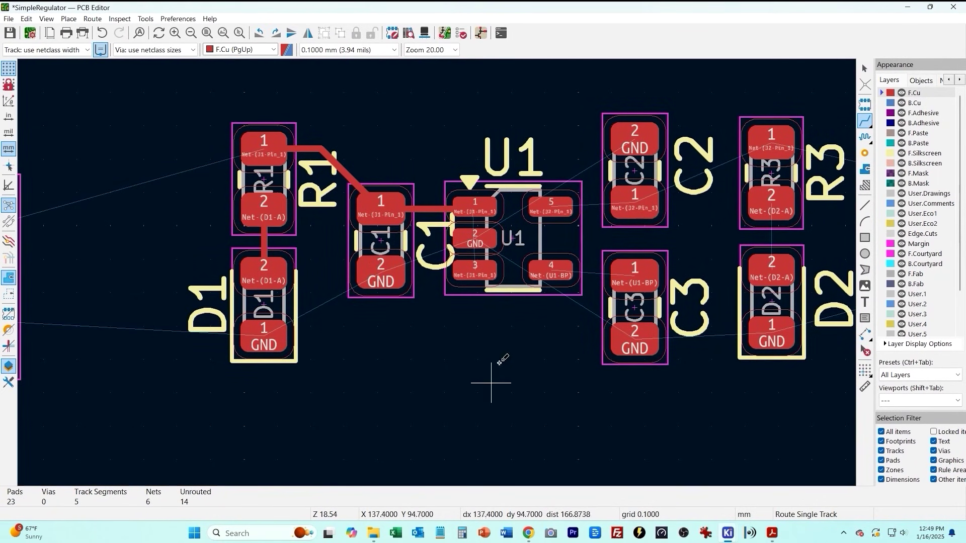
{"action": "left_click", "coordinate": [475, 271]}
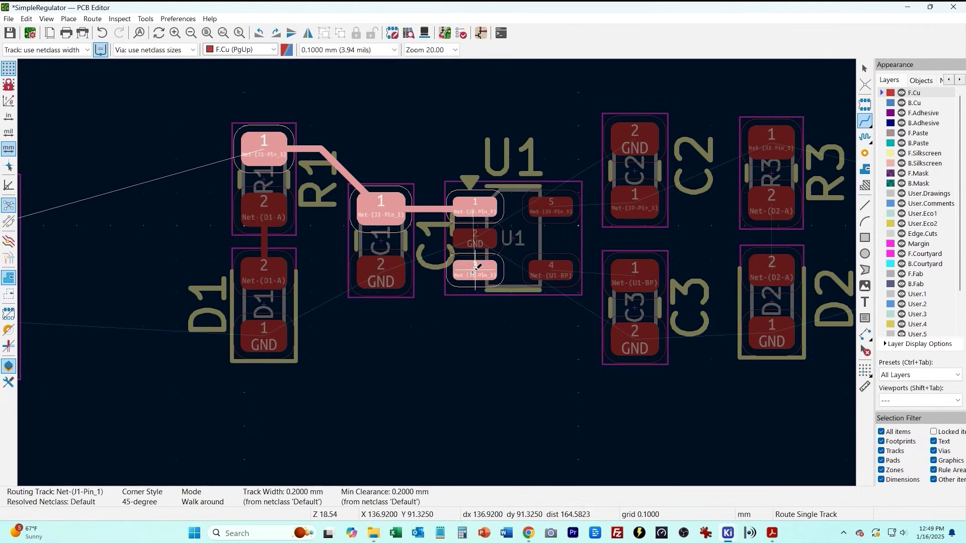
{"action": "left_click", "coordinate": [398, 212]}
{"action": "middle_click_drag", "start_coordinate": [499, 355], "coordinate": [326, 368]}
Route tracks from U1 pin 4 to C3 and U1 pin 5 to C2
{"action": "left_click", "coordinate": [389, 285]}
{"action": "left_click", "coordinate": [469, 284]}
{"action": "left_click", "coordinate": [375, 221]}
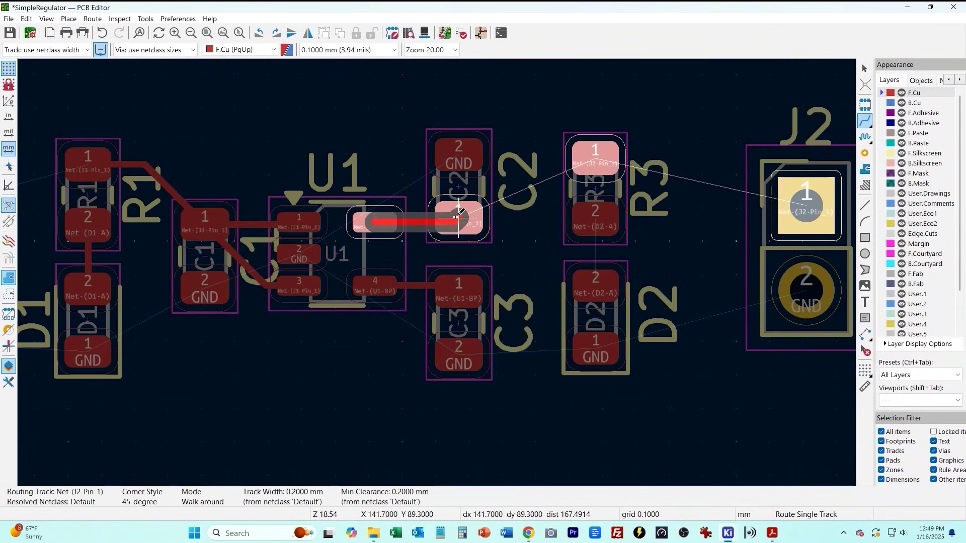
{"action": "left_click", "coordinate": [456, 217]}
{"action": "left_click", "coordinate": [453, 220]}
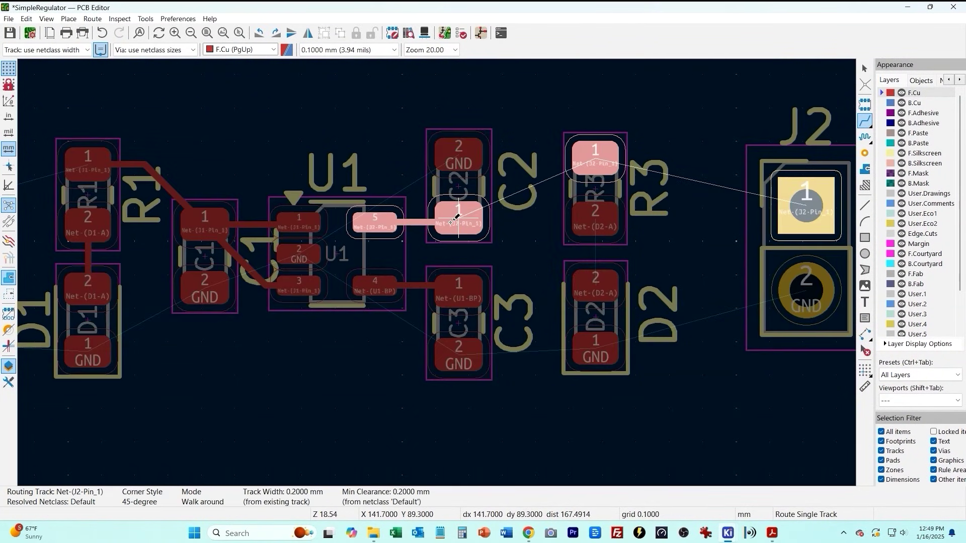
{"action": "key", "text": "Escape"}
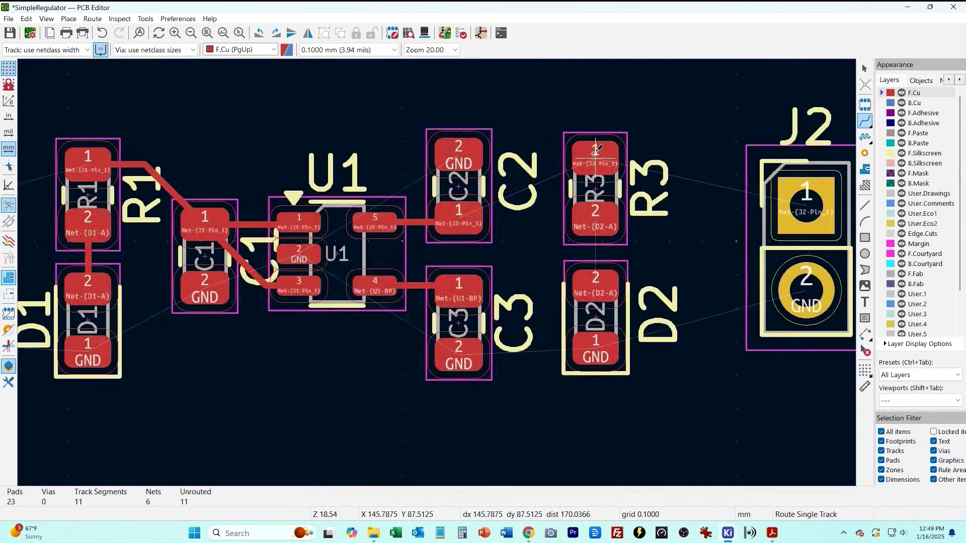
Route tracks for R3 to C2, R3 to D2, and J2 pad 1 to R3, then stop routing
{"action": "left_click", "coordinate": [595, 148]}
{"action": "left_click", "coordinate": [474, 221]}
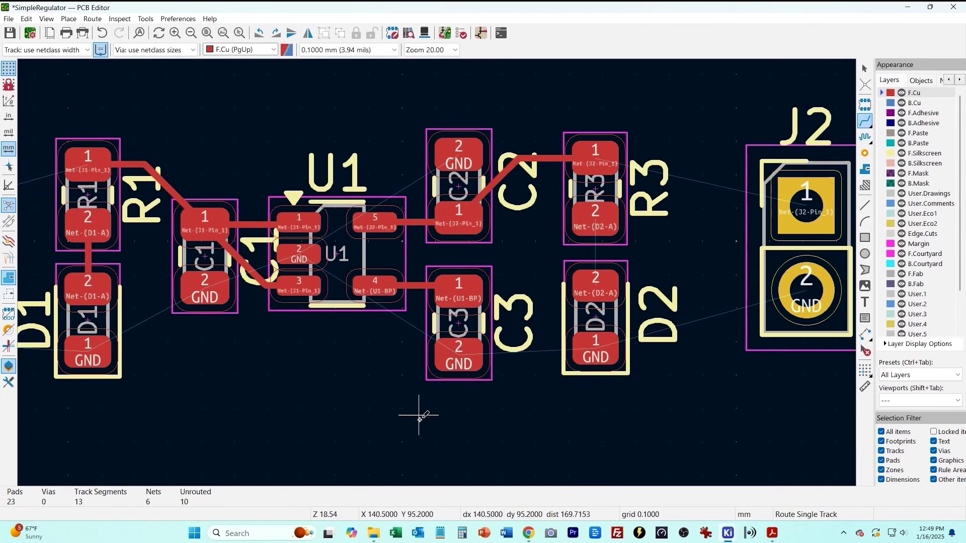
{"action": "left_click", "coordinate": [595, 214]}
{"action": "left_click", "coordinate": [599, 284]}
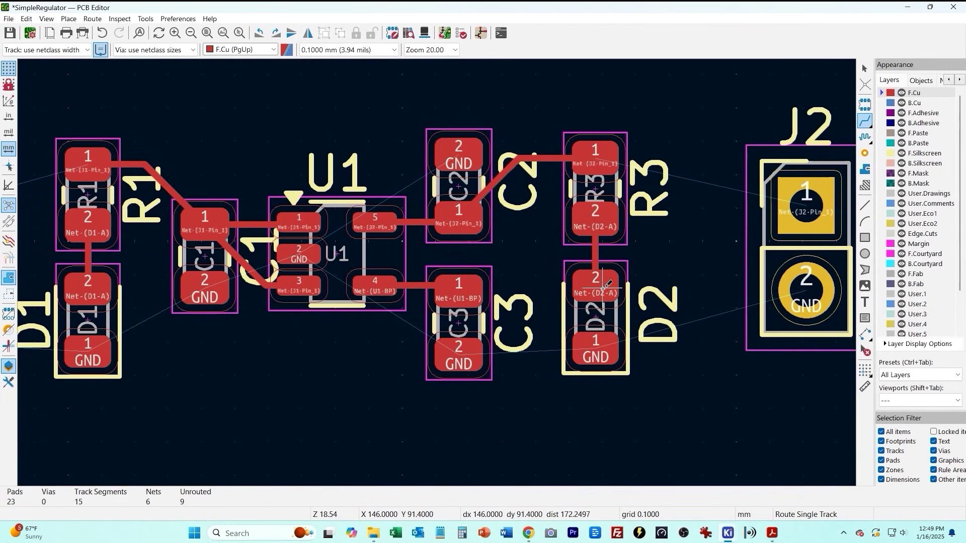
{"action": "left_click", "coordinate": [807, 207]}
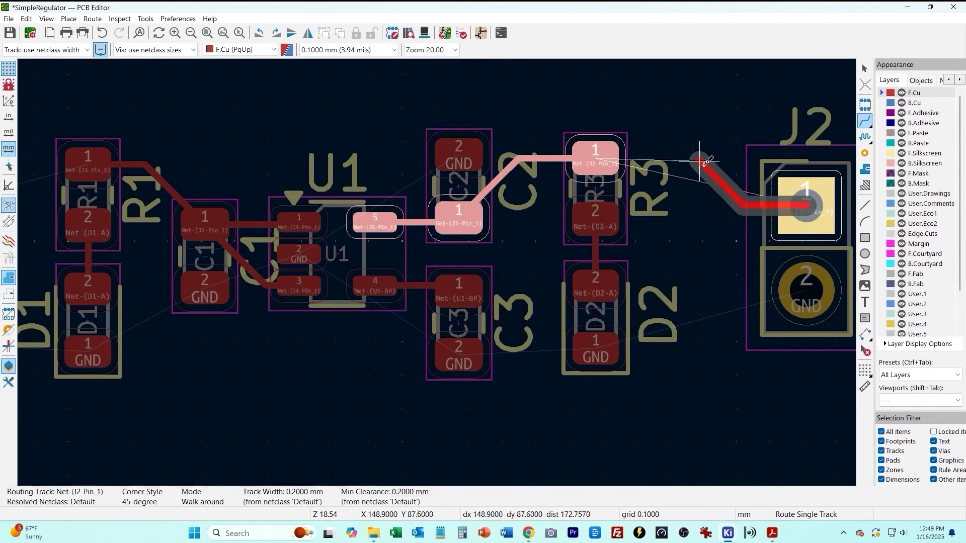
{"action": "left_click", "coordinate": [595, 151]}
{"action": "middle_click_drag", "start_coordinate": [261, 364], "coordinate": [317, 355]}
{"action": "key", "text": "Escape"}
{"action": "left_click", "coordinate": [156, 145]}
Select every power-path track segment from R1 through C1, U1, C2 and R3 to J2
{"action": "left_click", "coordinate": [187, 166], "text": "shift"}
{"action": "left_click", "coordinate": [276, 205], "text": "shift"}
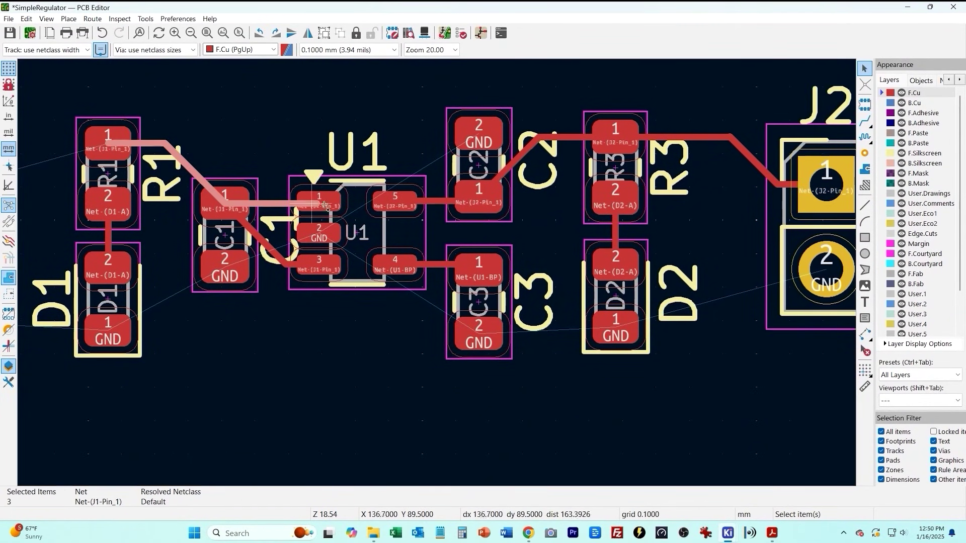
{"action": "left_click", "coordinate": [432, 201], "text": "shift"}
{"action": "left_click", "coordinate": [511, 169], "text": "shift"}
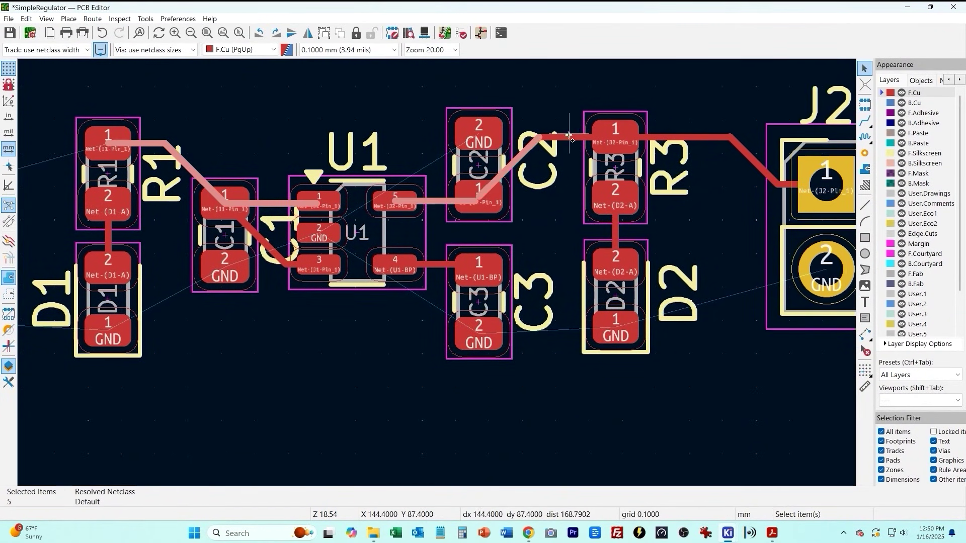
{"action": "left_click", "coordinate": [570, 136], "text": "shift"}
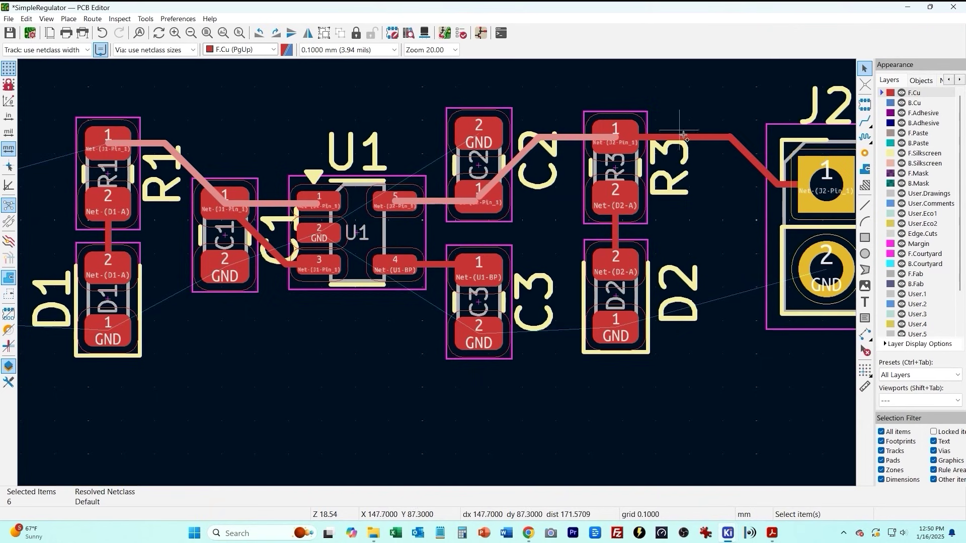
{"action": "left_click", "coordinate": [716, 136], "text": "shift"}
{"action": "left_click", "coordinate": [750, 157], "text": "shift"}
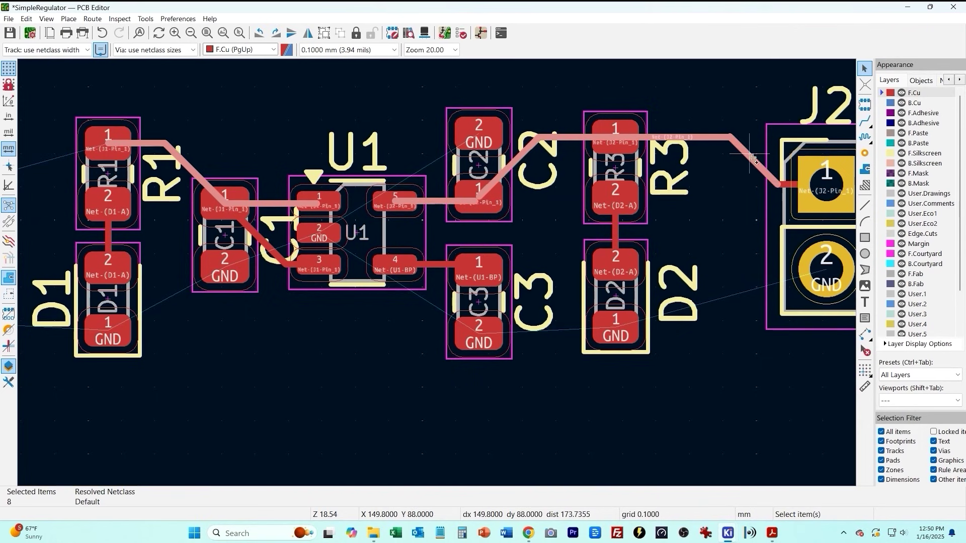
{"action": "left_click", "coordinate": [788, 187], "text": "shift"}
Set the selected tracks' width to 0.5 mm in Track Properties
{"action": "right_click", "coordinate": [789, 187]}
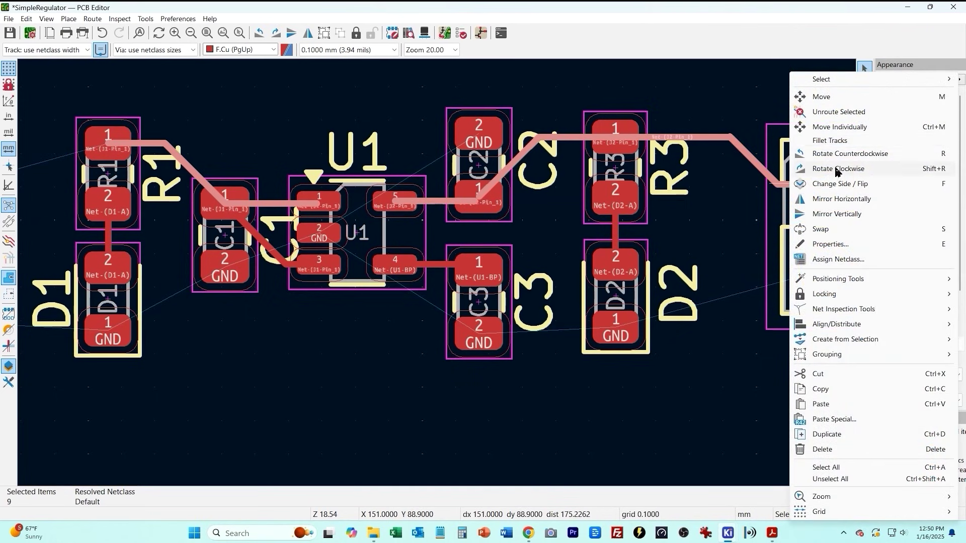
{"action": "left_click", "coordinate": [830, 245]}
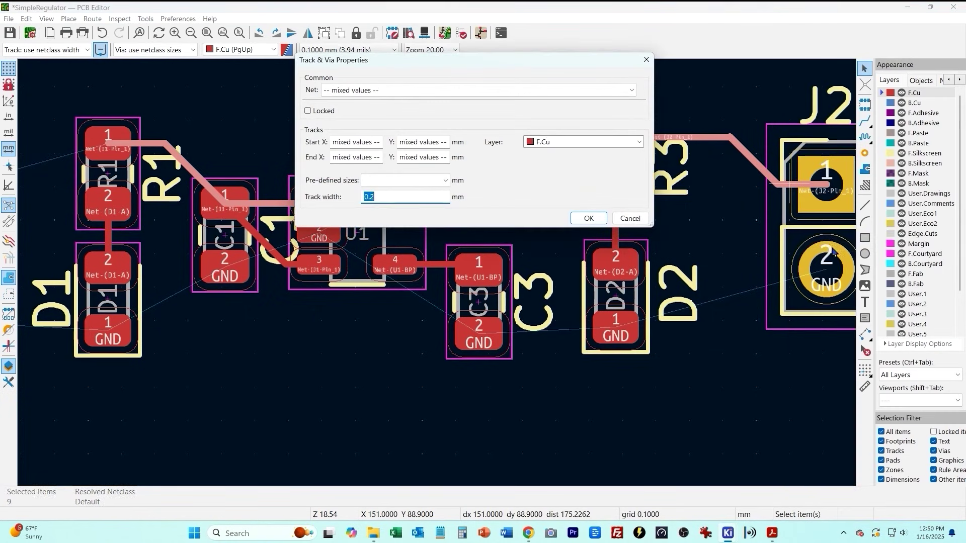
{"action": "left_click", "coordinate": [392, 198]}
{"action": "left_click_drag", "start_coordinate": [371, 198], "coordinate": [421, 201]}
{"action": "type", "text": "5"}
{"action": "left_click", "coordinate": [588, 218]}
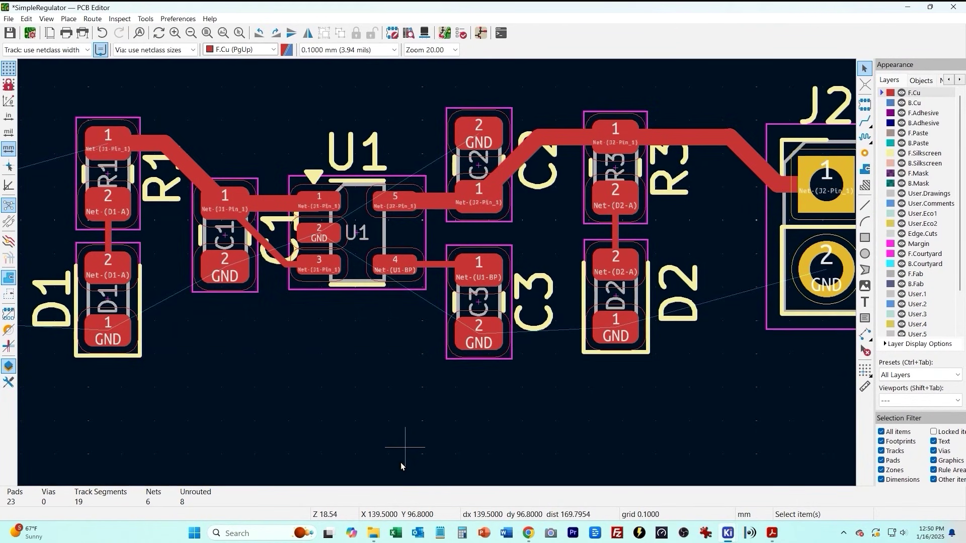
Draw an Edge.Cuts rectangle around all the parts and start a filled zone at its top-left corner
{"action": "left_click", "coordinate": [922, 233]}
{"action": "left_click", "coordinate": [865, 237]}
{"action": "left_click", "coordinate": [77, 88]}
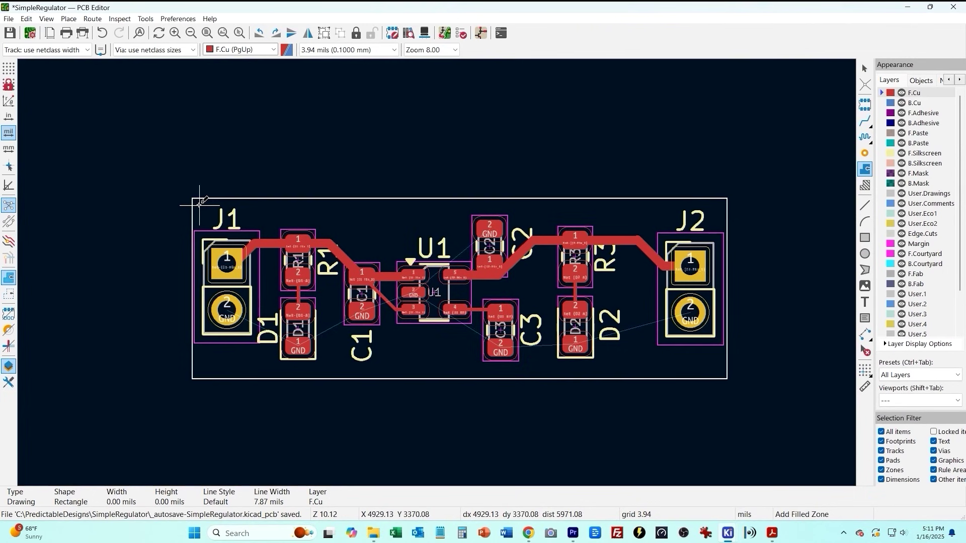
{"action": "left_click", "coordinate": [199, 203]}
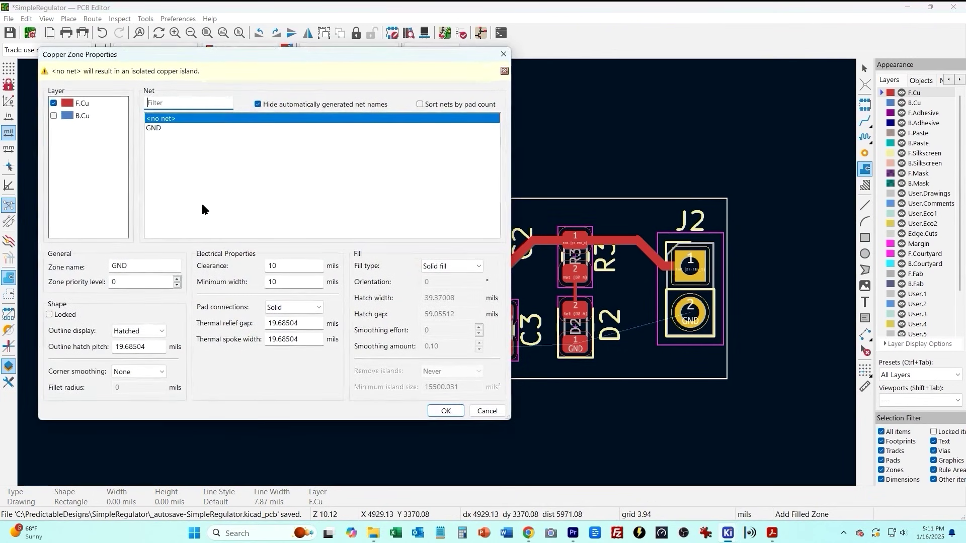
Assign the F.Cu zone to net GND, with islands always removed, and confirm
{"action": "left_click", "coordinate": [162, 127]}
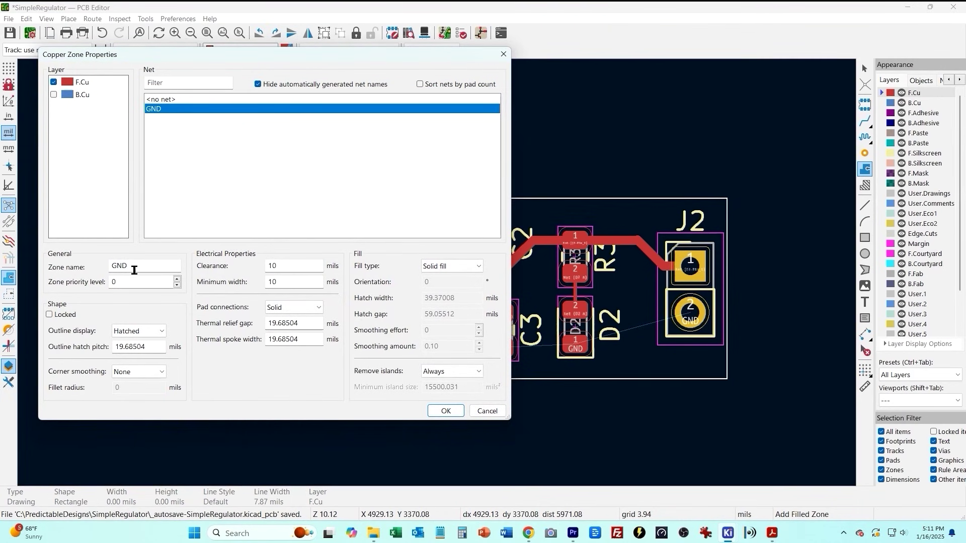
{"action": "left_click", "coordinate": [280, 267]}
{"action": "key", "text": "Return"}
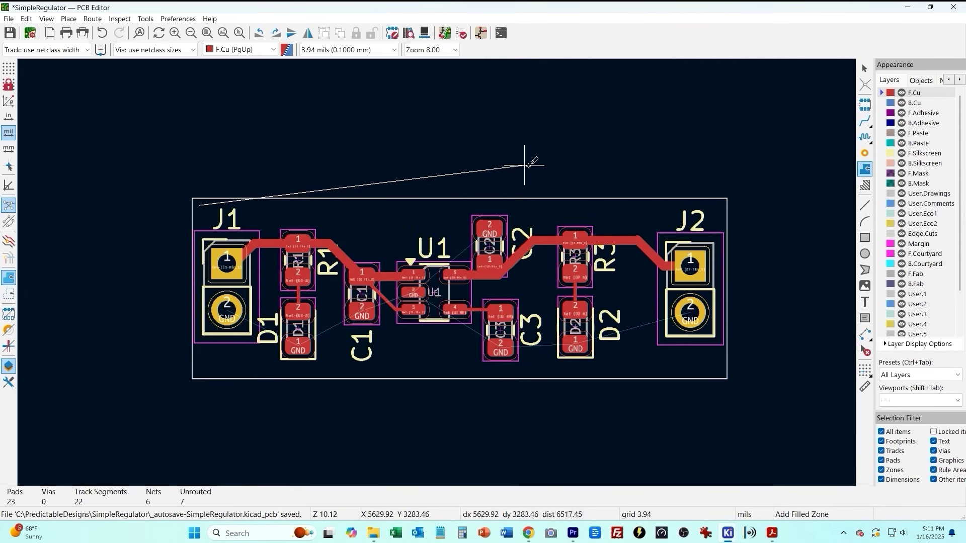
Trace the zone through the board's top-right, bottom-right and bottom-left corners, close it, and zoom to fit
{"action": "left_click", "coordinate": [722, 206]}
{"action": "left_click", "coordinate": [722, 372]}
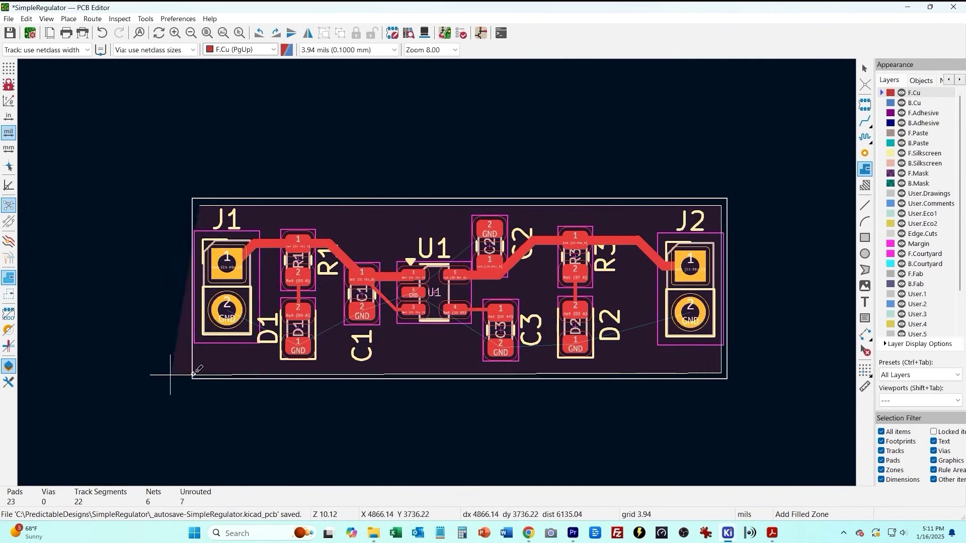
{"action": "left_click", "coordinate": [202, 373]}
{"action": "scroll", "coordinate": [191, 242], "scroll_direction": "up", "scroll_amount": 2}
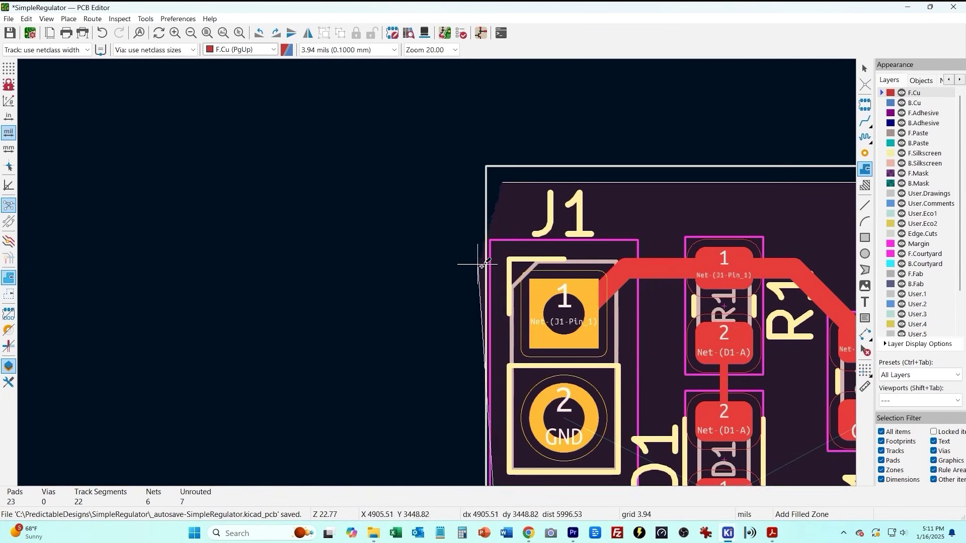
{"action": "left_click", "coordinate": [503, 182]}
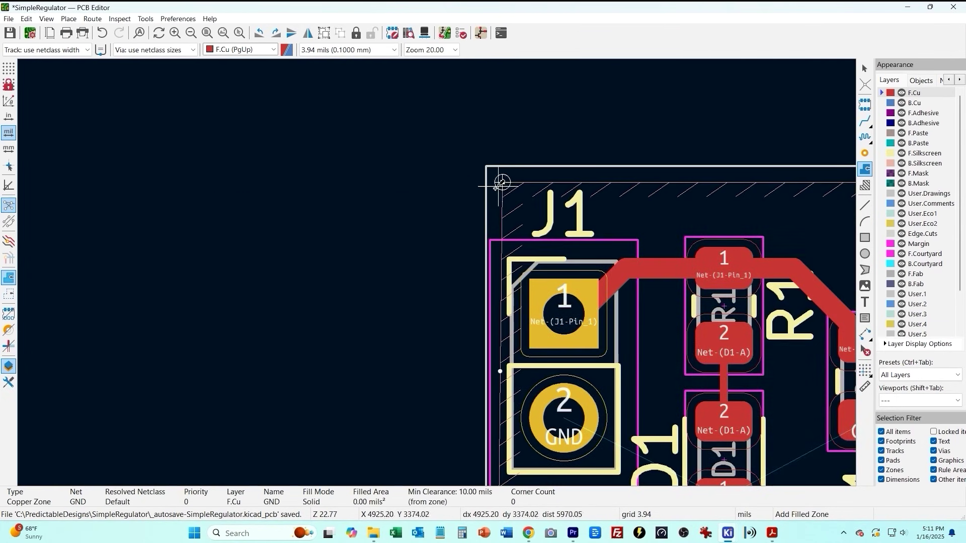
{"action": "left_click", "coordinate": [206, 33]}
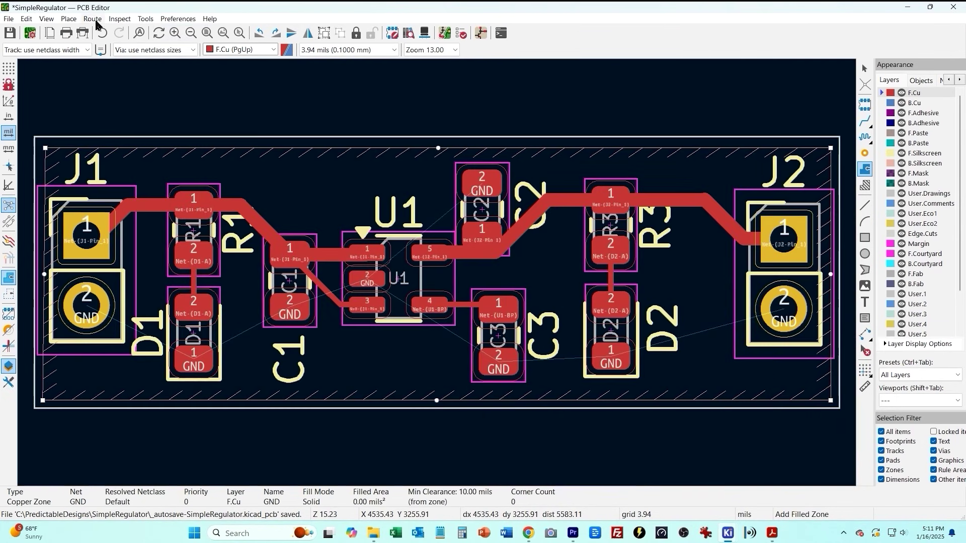
Use Edit > Fill All Zones to pour the GND copper
{"action": "left_click", "coordinate": [26, 18]}
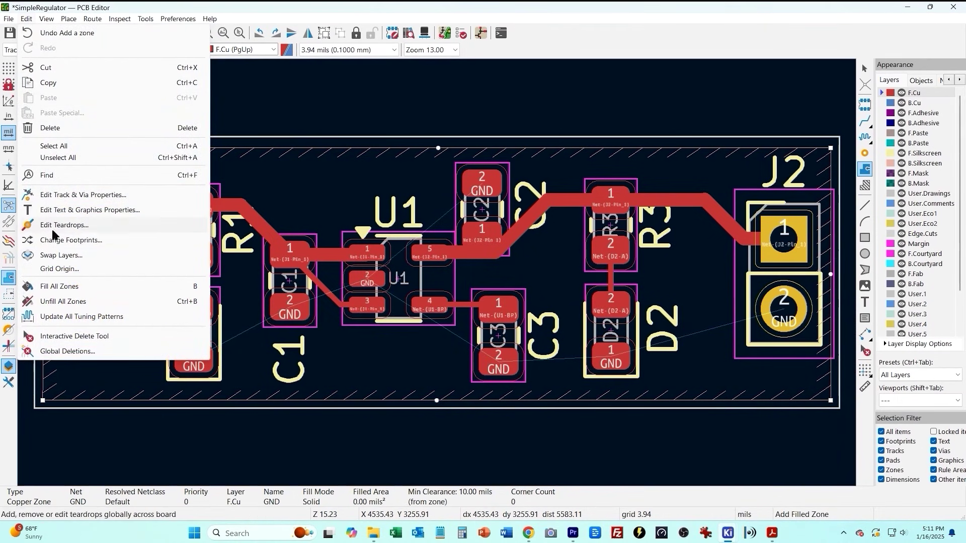
{"action": "left_click", "coordinate": [59, 286]}
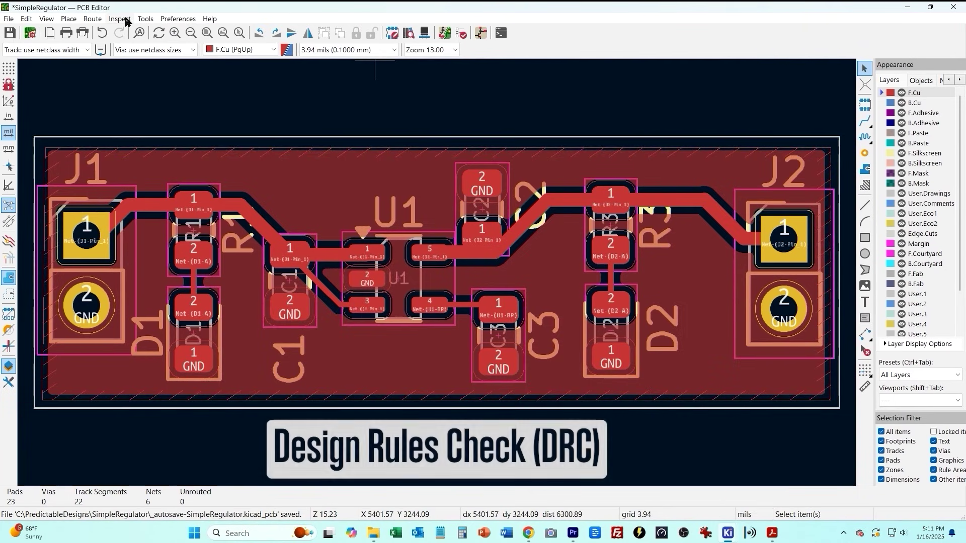
Run the Design Rules Checker, confirming 0 violations and 0 unconnected items, then close it
{"action": "left_click", "coordinate": [121, 20]}
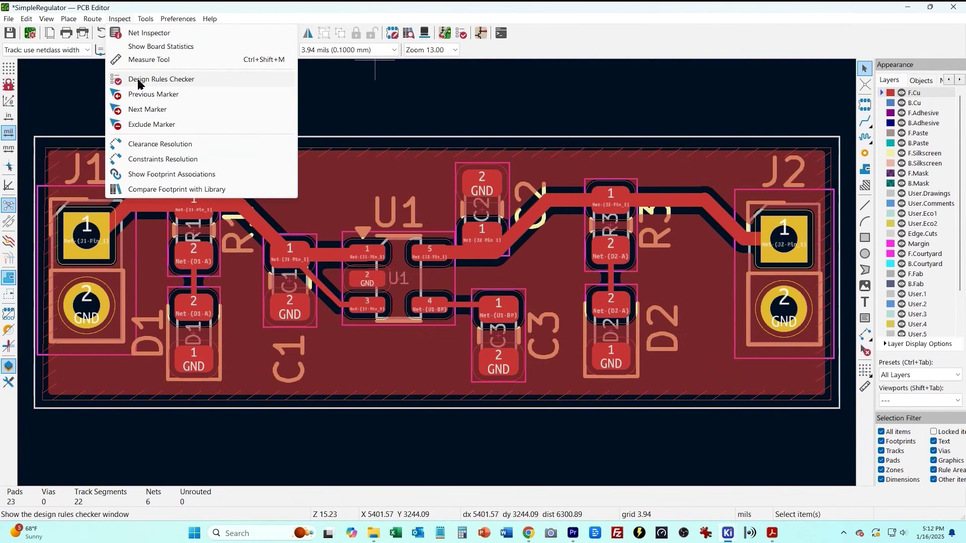
{"action": "left_click", "coordinate": [140, 80]}
{"action": "left_click", "coordinate": [297, 304]}
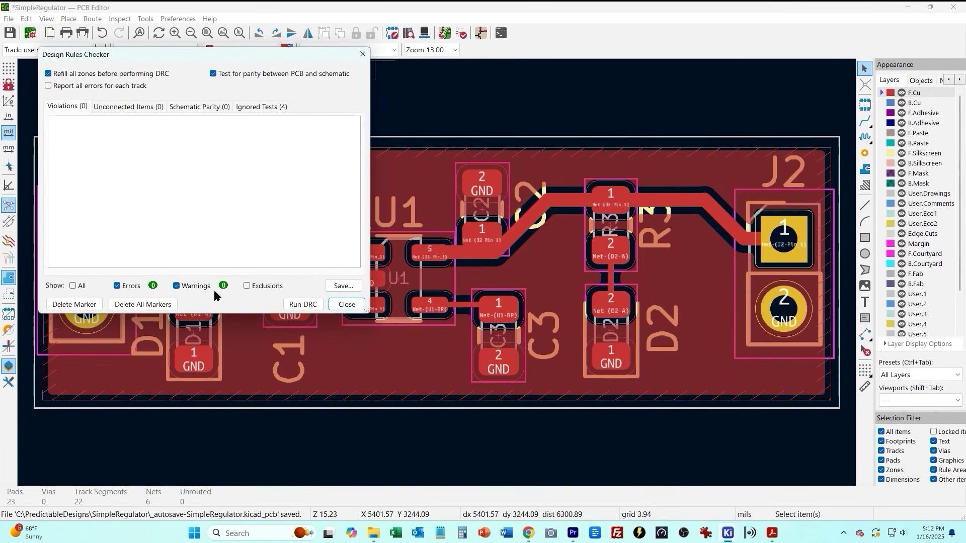
{"action": "left_click", "coordinate": [347, 304]}
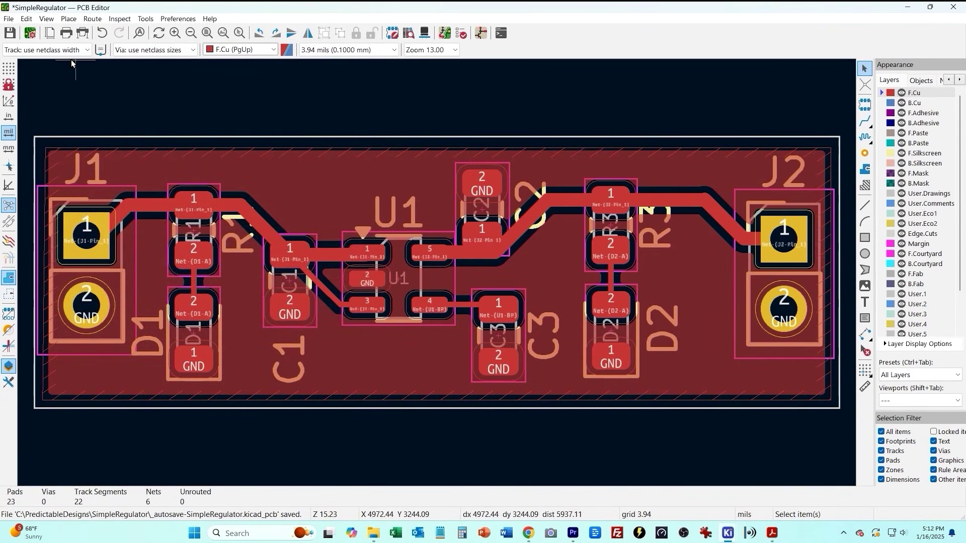
Open the 3D Viewer and tilt the board to show the pin headers in perspective
{"action": "left_click", "coordinate": [49, 19]}
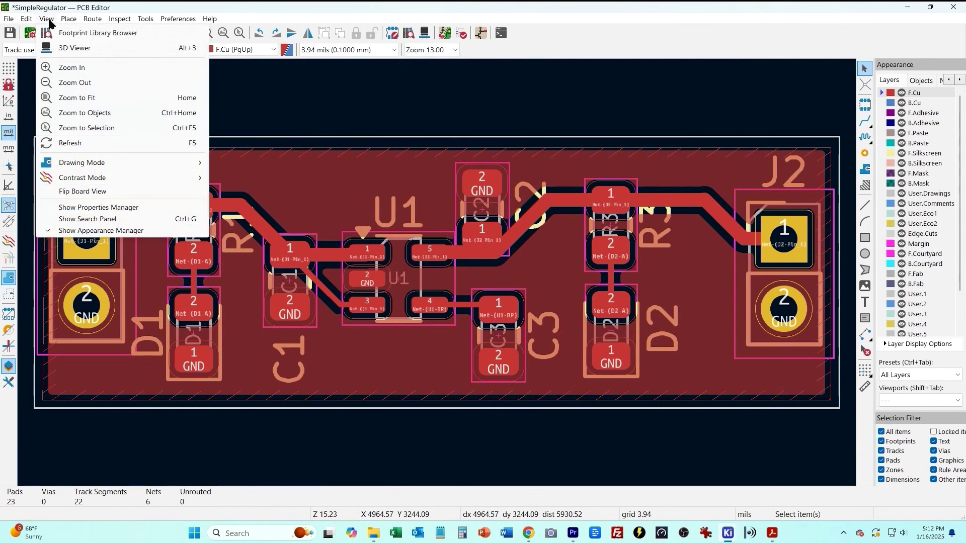
{"action": "left_click", "coordinate": [62, 47]}
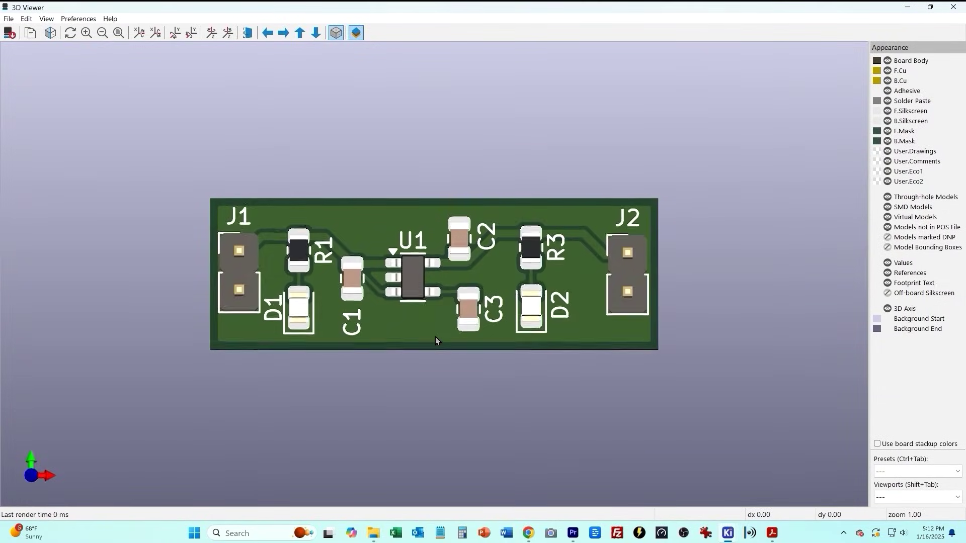
{"action": "left_click_drag", "start_coordinate": [436, 338], "coordinate": [487, 203]}
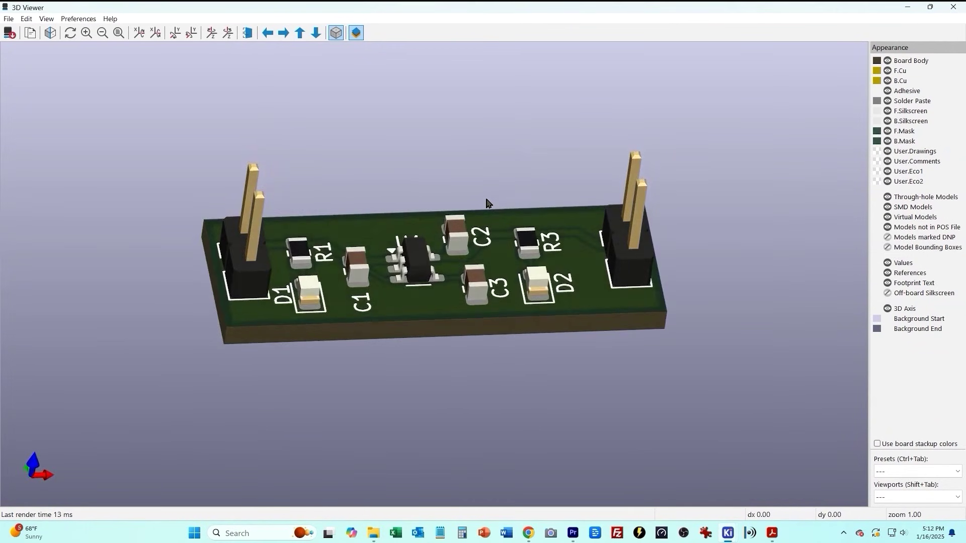